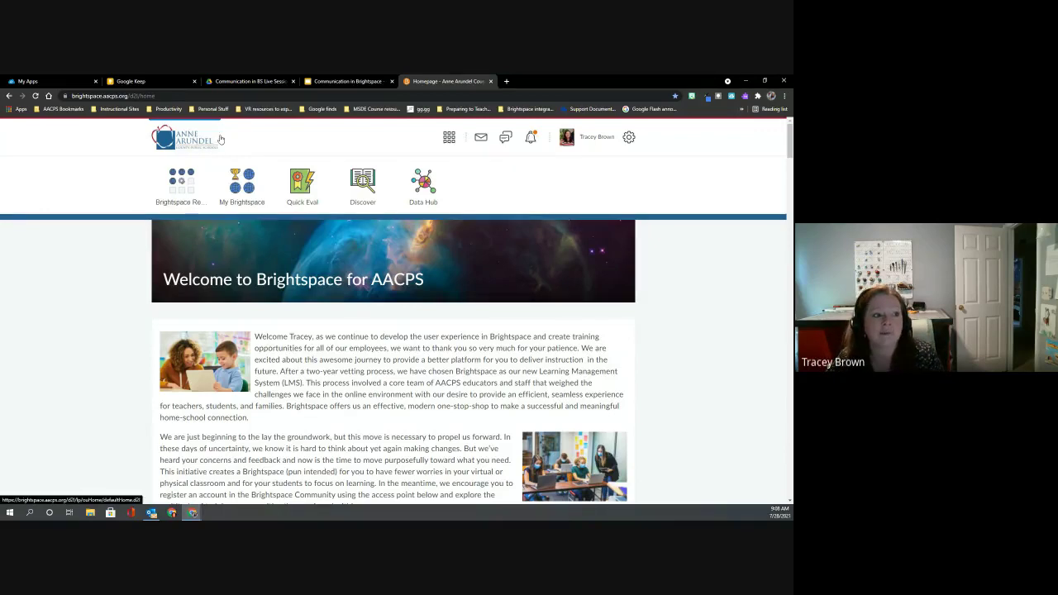
# Switch to the Sandbox tebrown1 course and go to Course Admin under Class Tools.
pyautogui.click(449, 139)
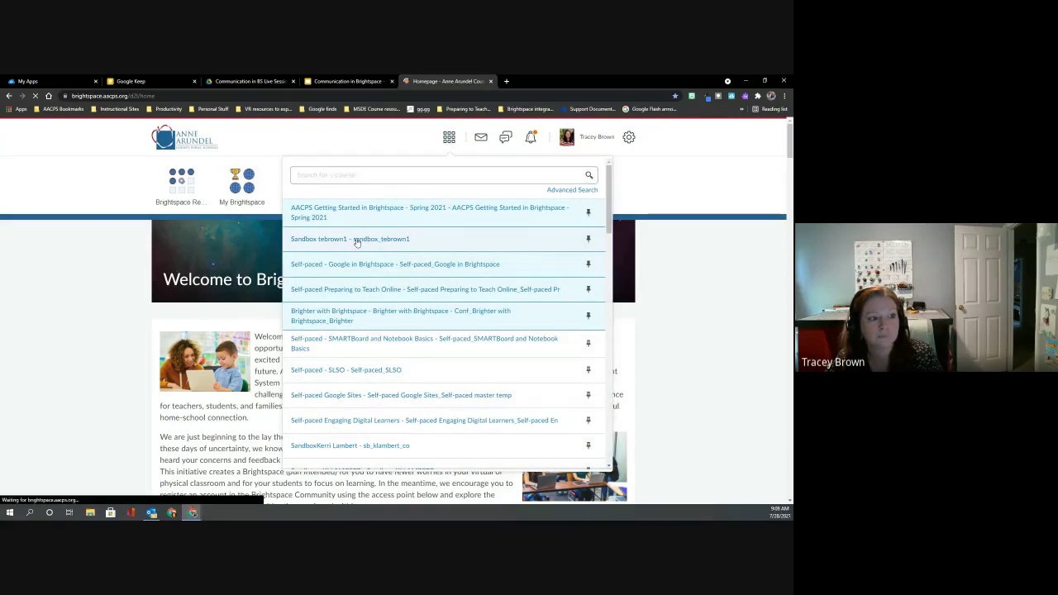
pyautogui.click(356, 240)
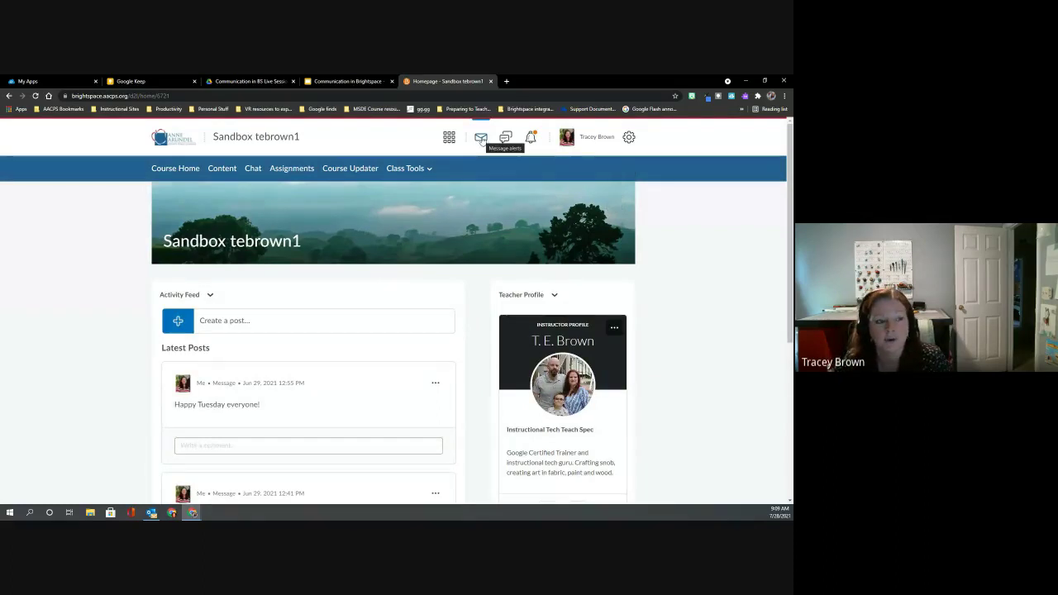
pyautogui.click(481, 139)
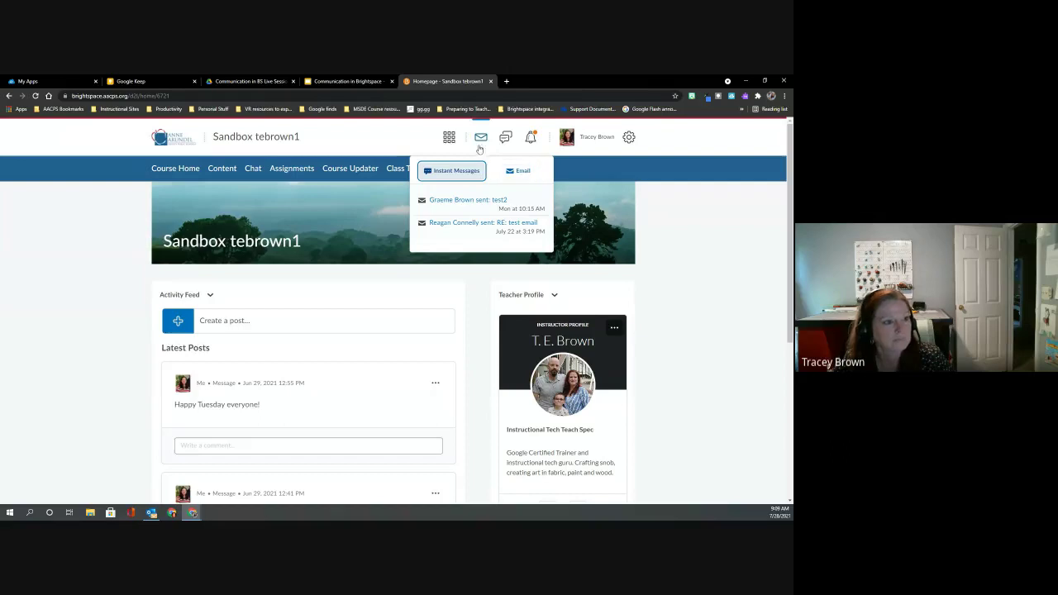
pyautogui.click(279, 135)
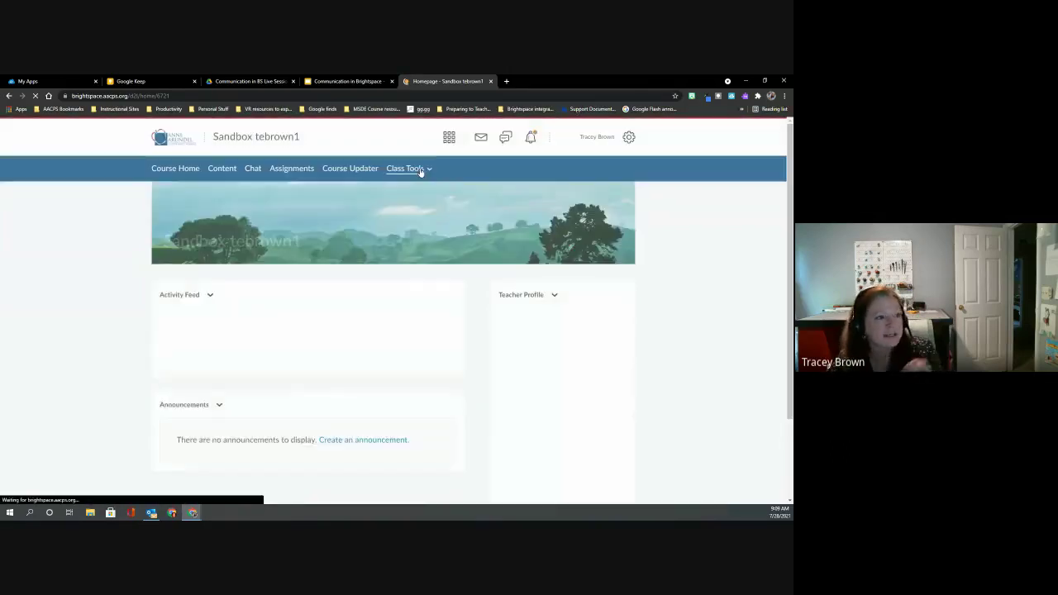
pyautogui.click(426, 170)
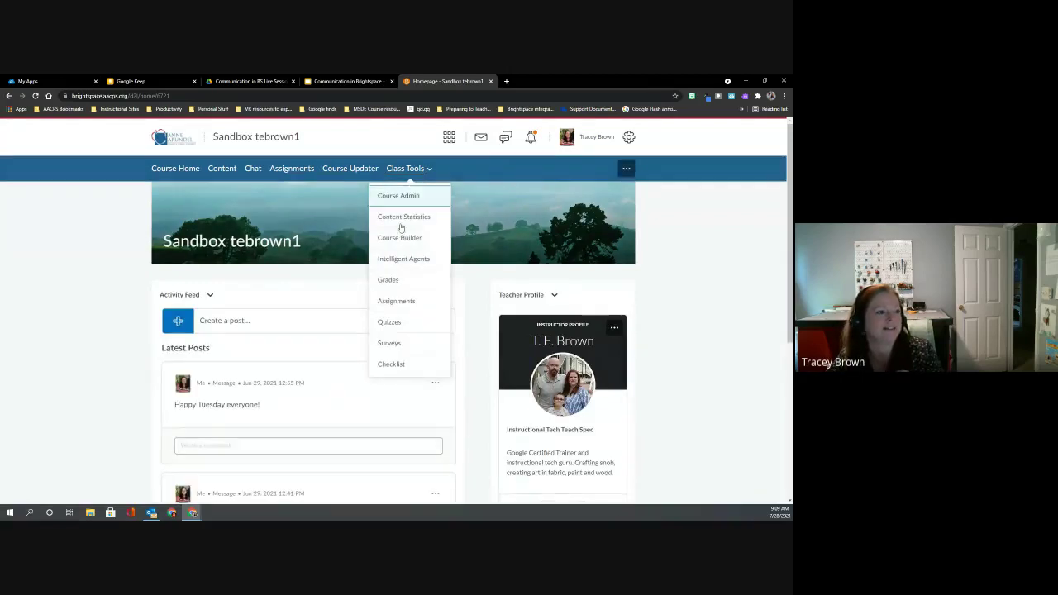
pyautogui.click(407, 198)
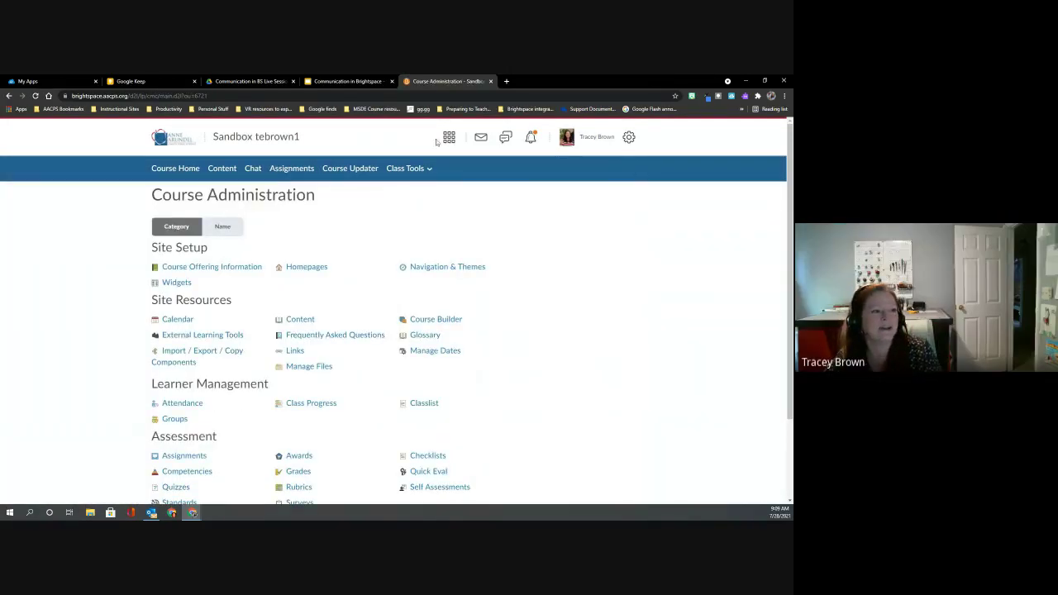
# Go to the Email inbox from the message alerts and look through the received messages.
pyautogui.click(480, 138)
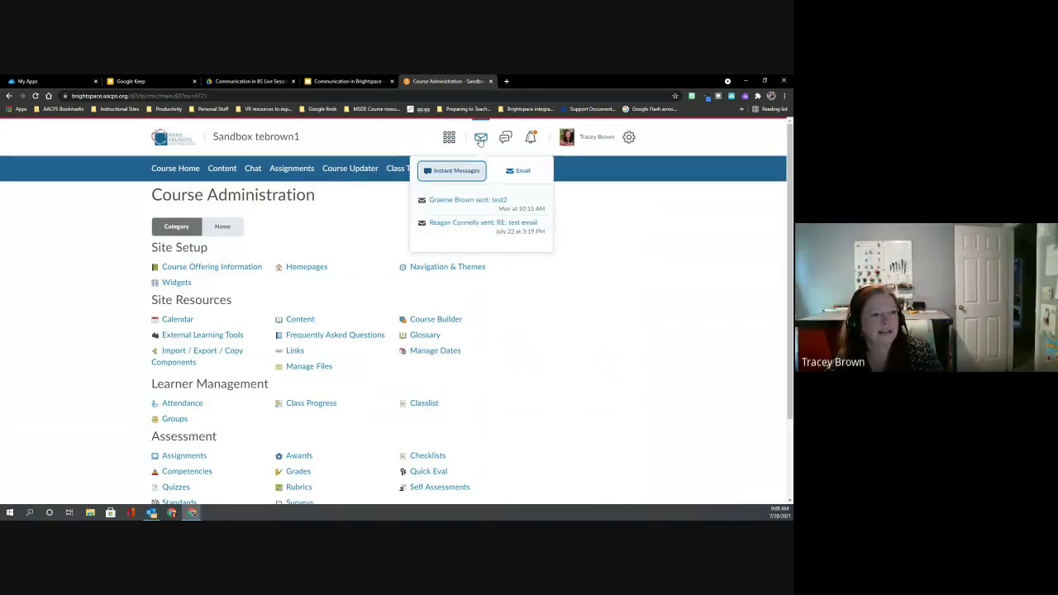
pyautogui.click(517, 174)
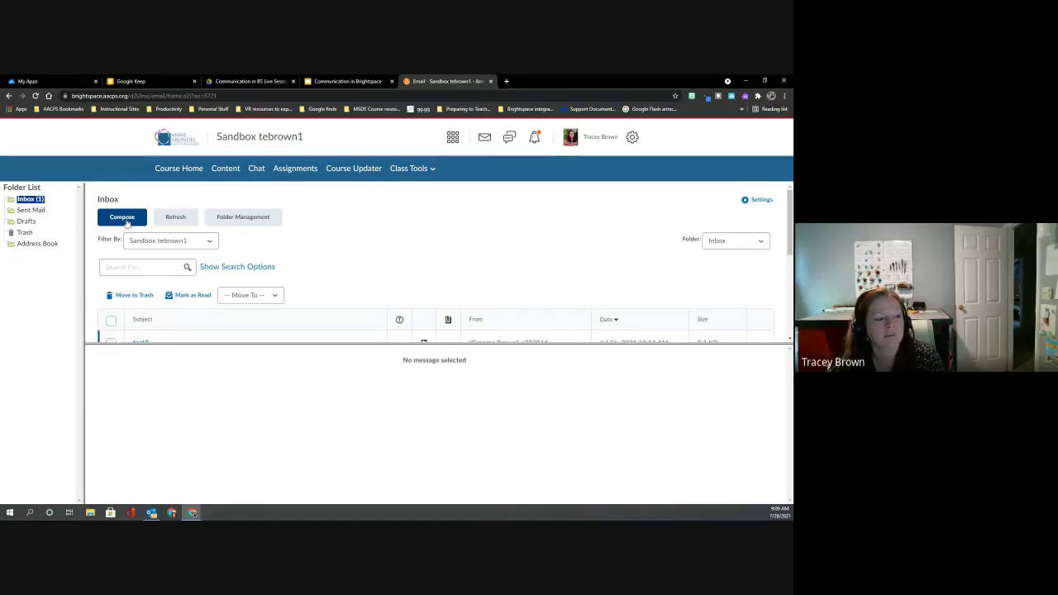
pyautogui.scroll(-3, 330, 264)
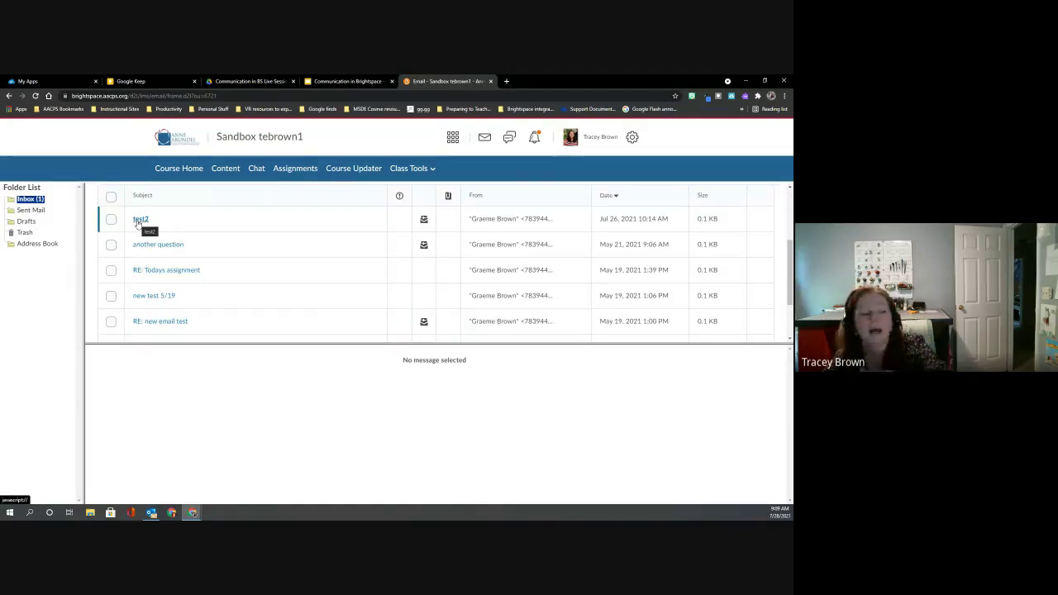
pyautogui.scroll(2, 145, 240)
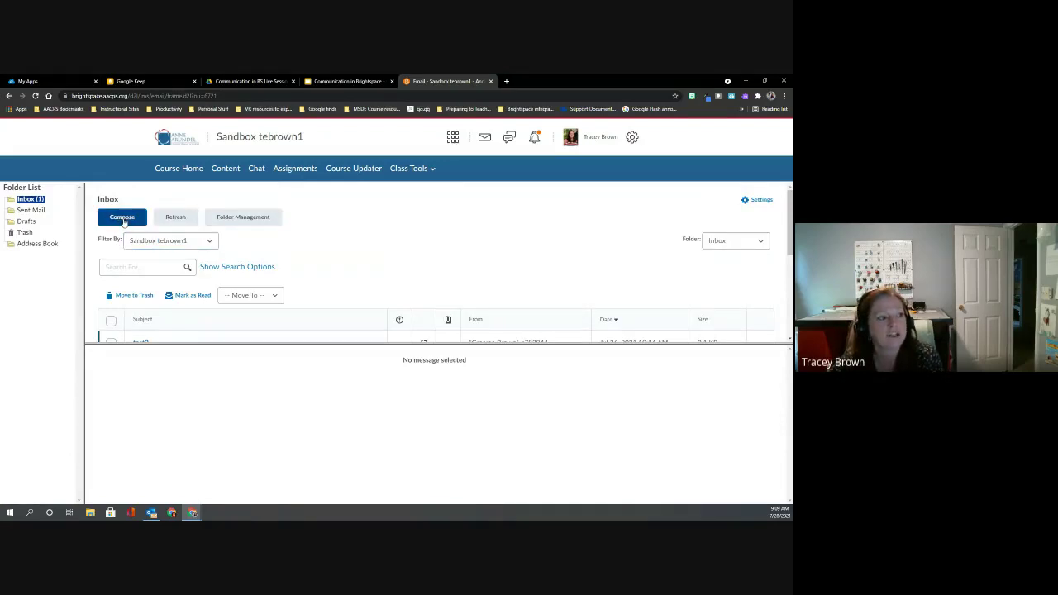
# Start a new message with Compose and move its window to the left.
pyautogui.click(122, 218)
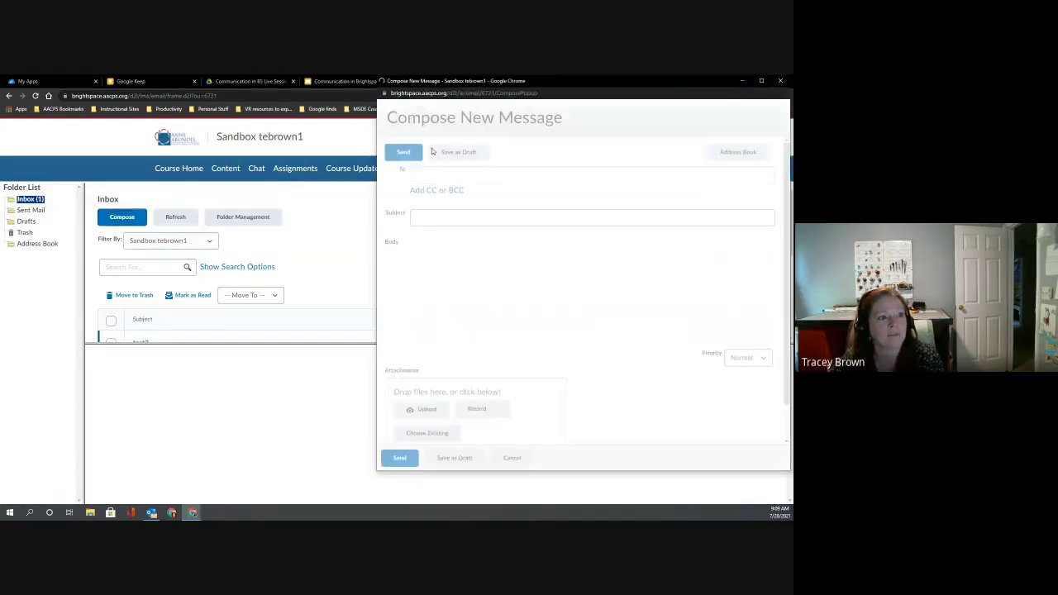
pyautogui.moveTo(574, 84); pyautogui.dragTo(355, 98)
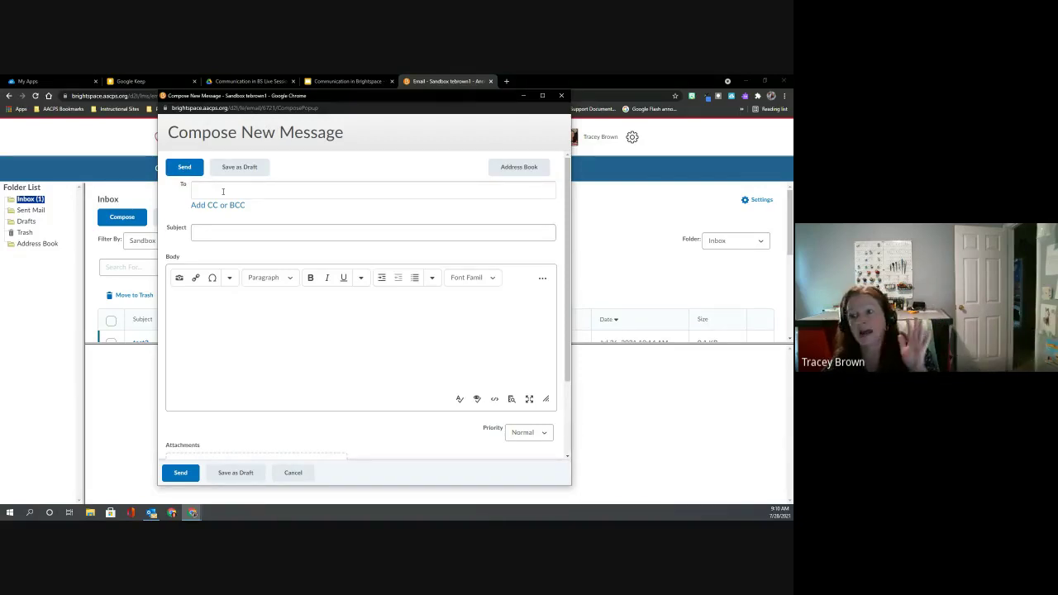
# Select the last student in the course address book and return to the message.
pyautogui.click(507, 169)
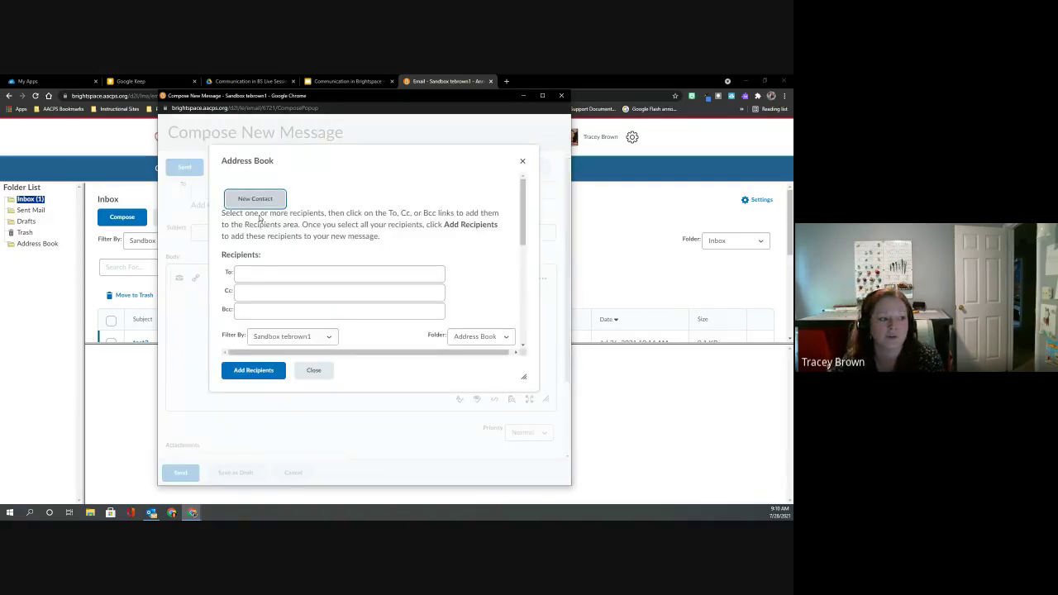
pyautogui.scroll(-1, 282, 223)
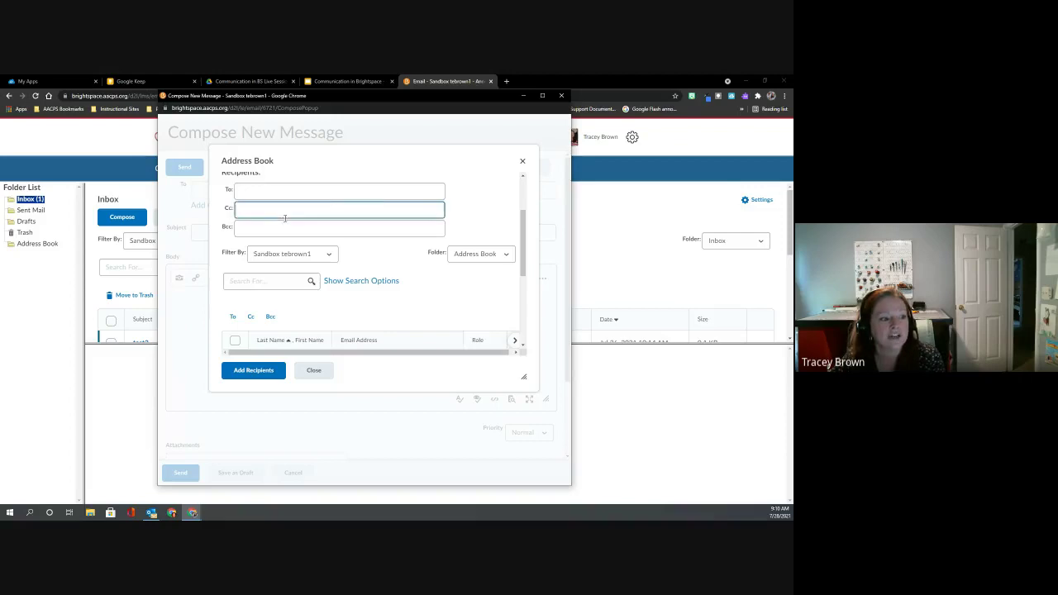
pyautogui.scroll(-5, 281, 223)
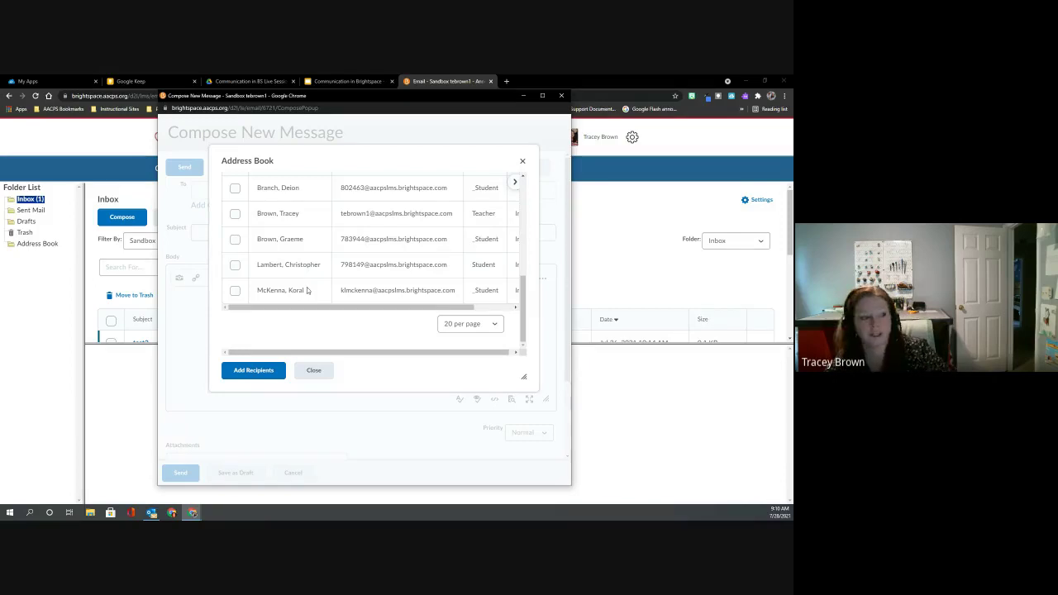
pyautogui.click(234, 291)
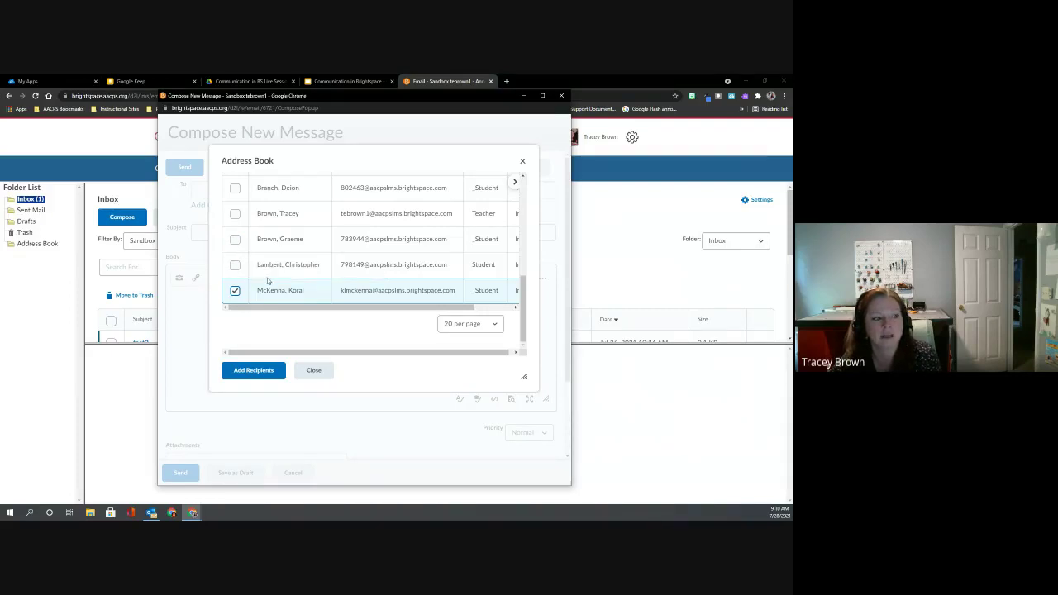
pyautogui.scroll(3, 270, 286)
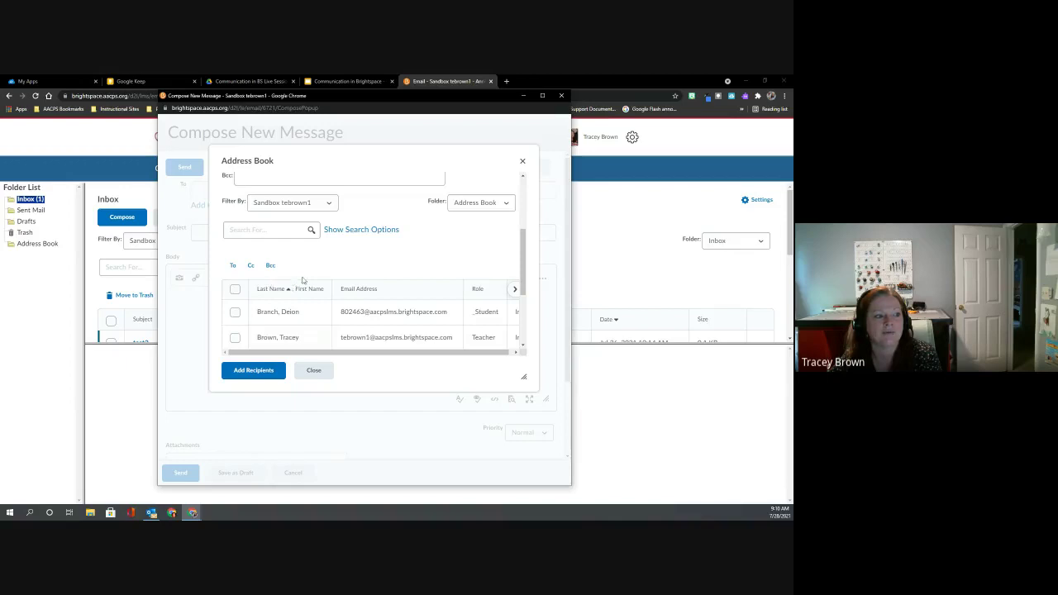
pyautogui.scroll(-1, 269, 363)
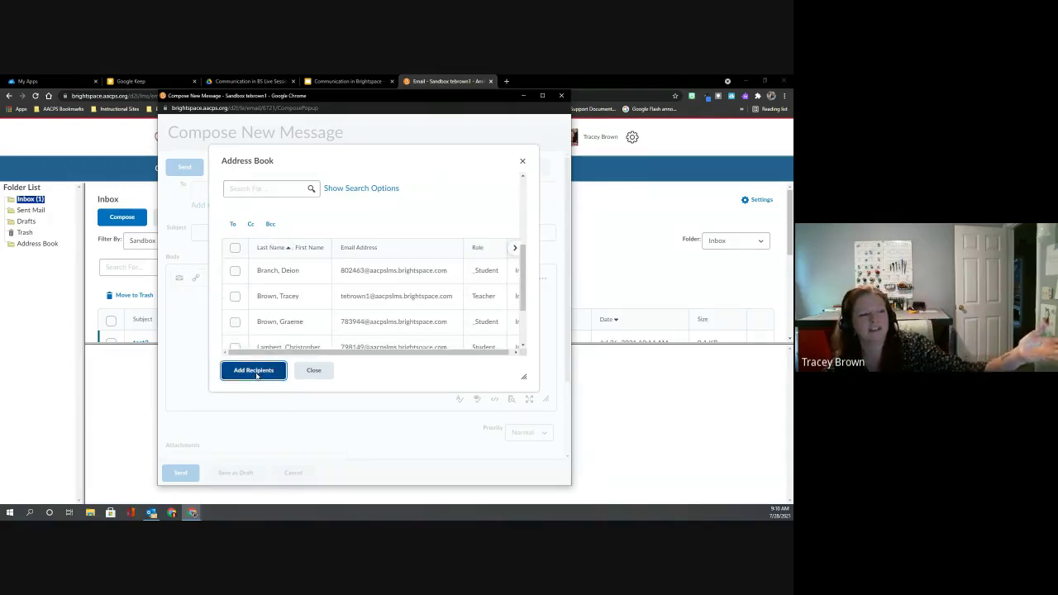
pyautogui.click(254, 370)
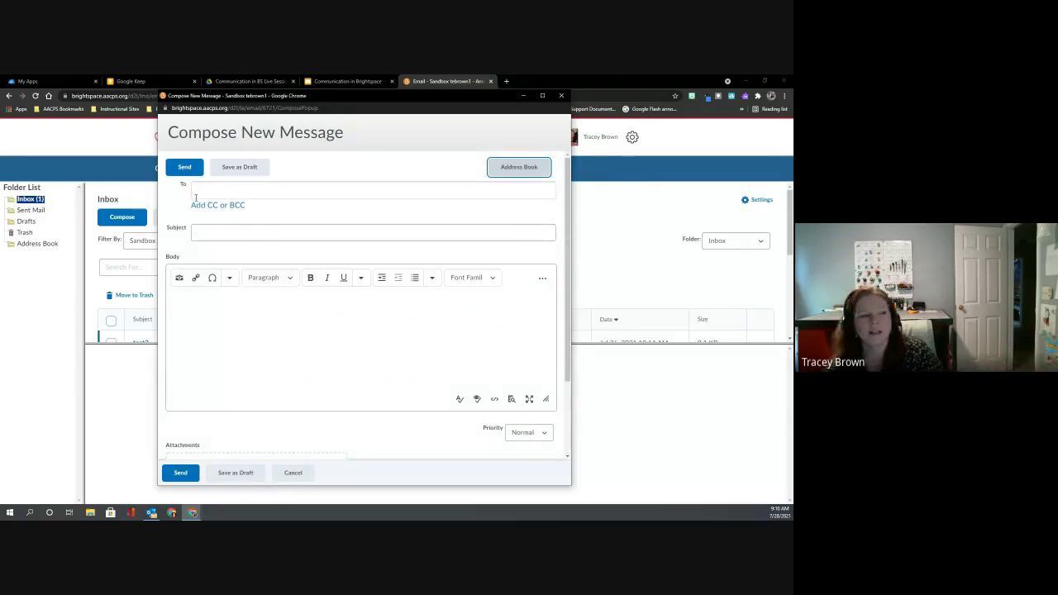
# Reselect that student in the address book and add them as the To recipient.
pyautogui.click(500, 171)
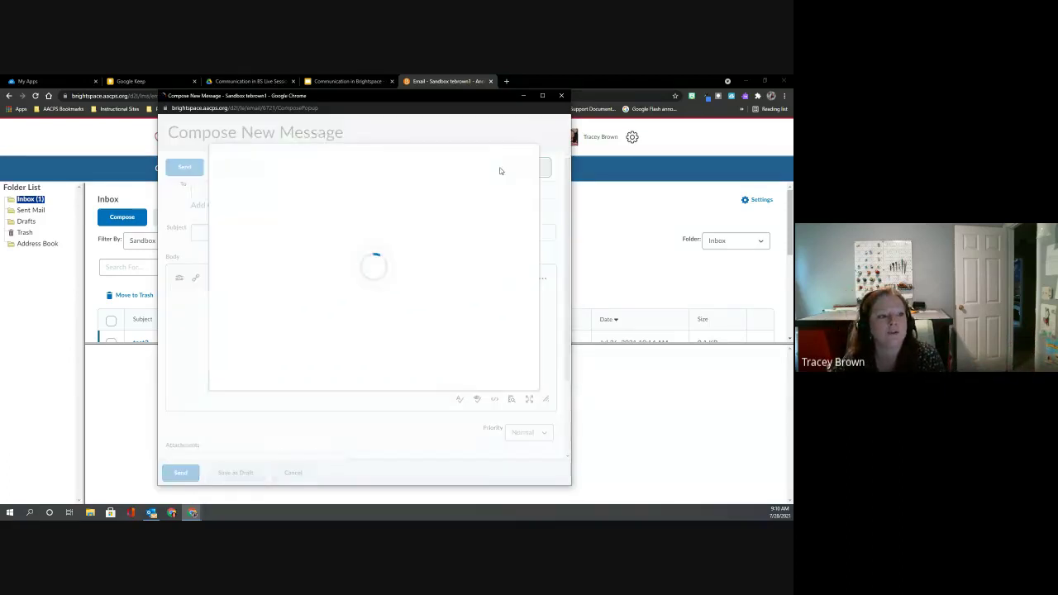
pyautogui.scroll(-3, 239, 289)
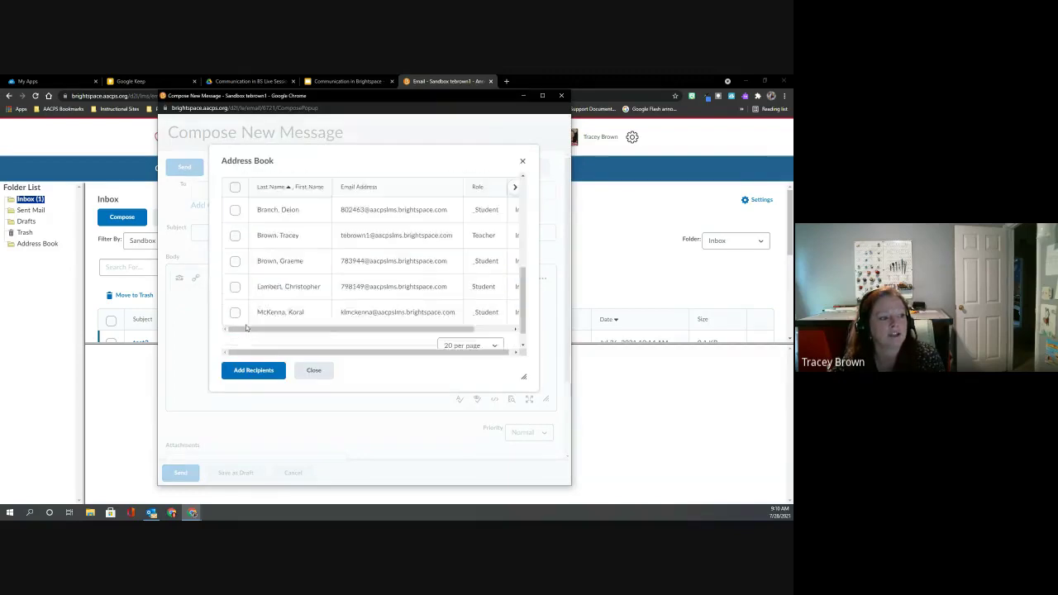
pyautogui.click(235, 292)
pyautogui.scroll(3, 237, 289)
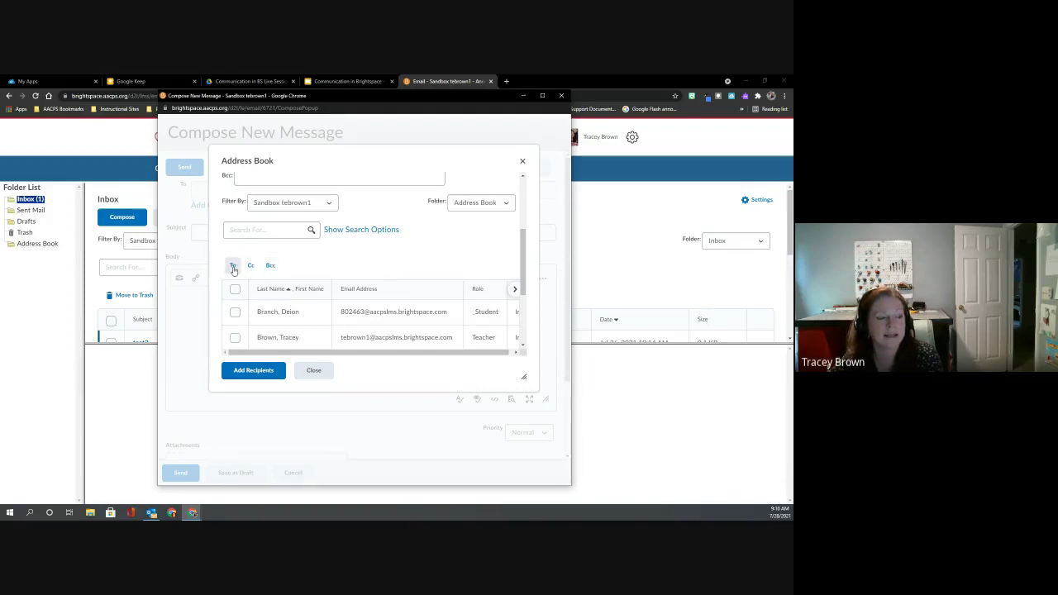
pyautogui.click(234, 267)
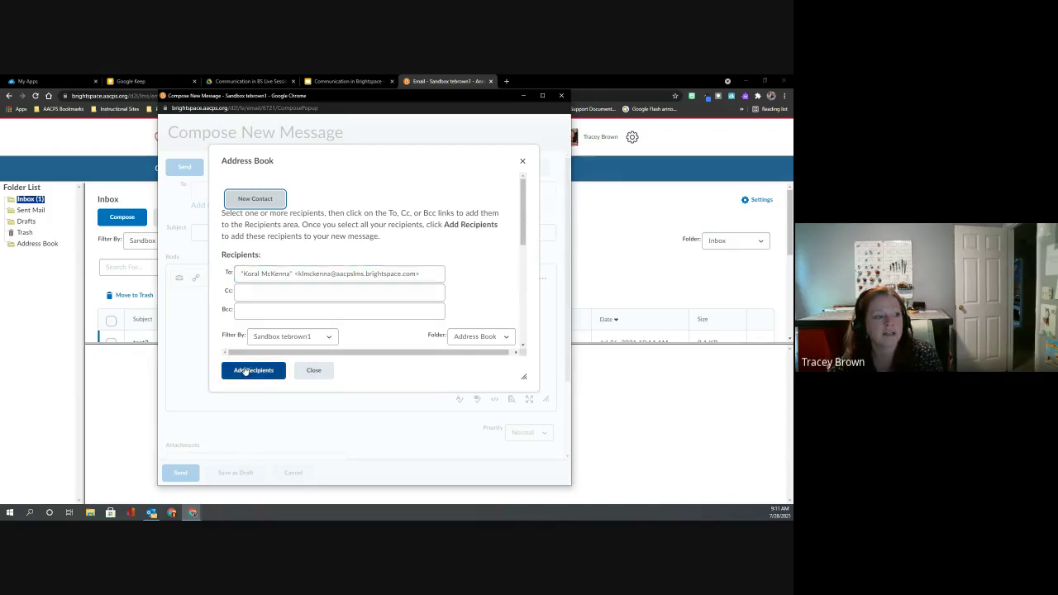
pyautogui.click(245, 372)
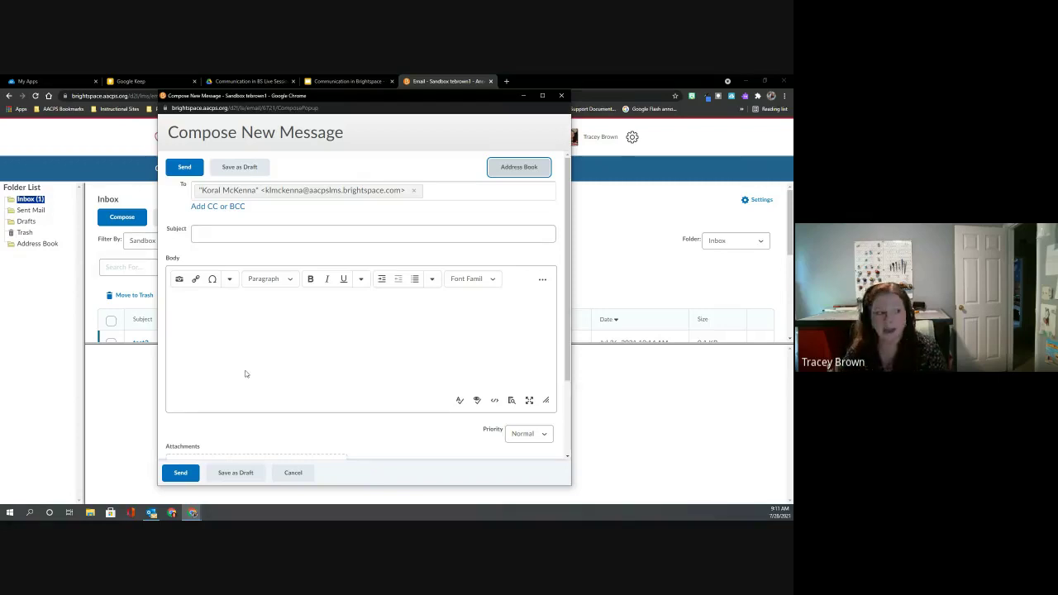
# Enter subject 'today' and body 'Hiw are you', then send the email.
pyautogui.click(221, 239)
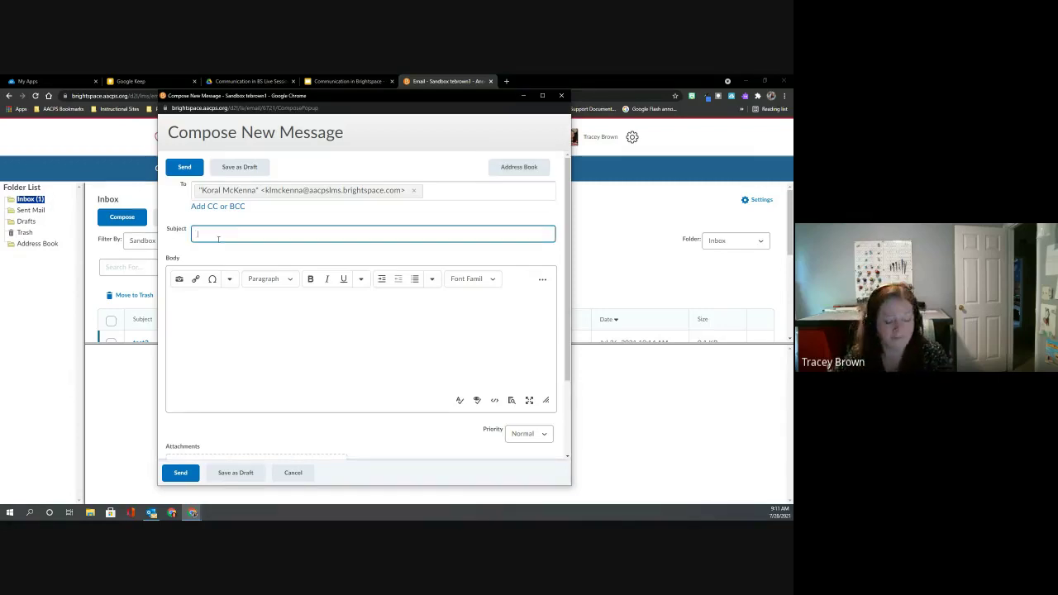
pyautogui.write('today')
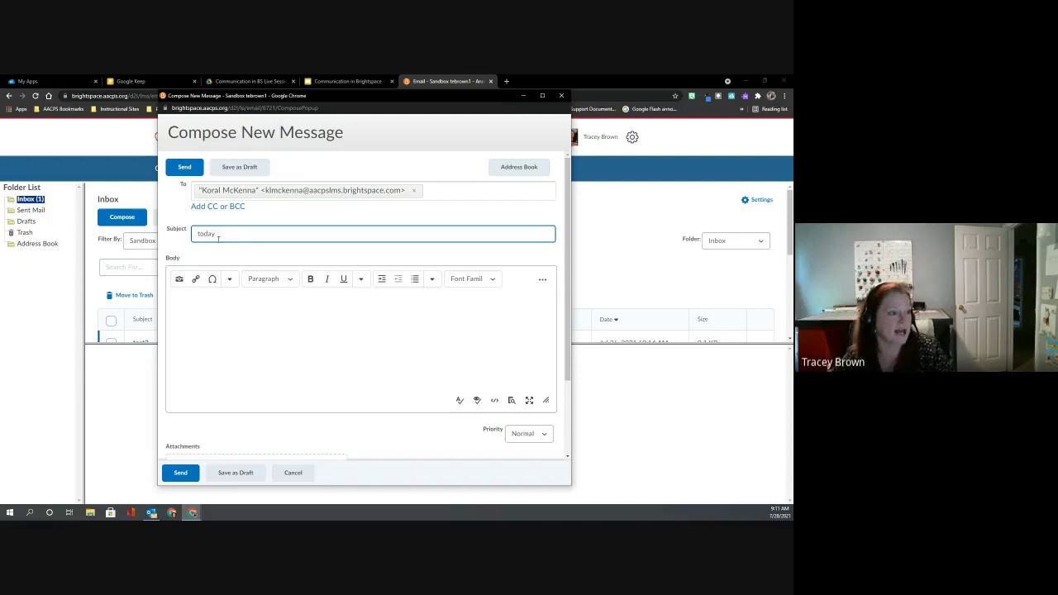
pyautogui.click(175, 306)
pyautogui.write('Hi')
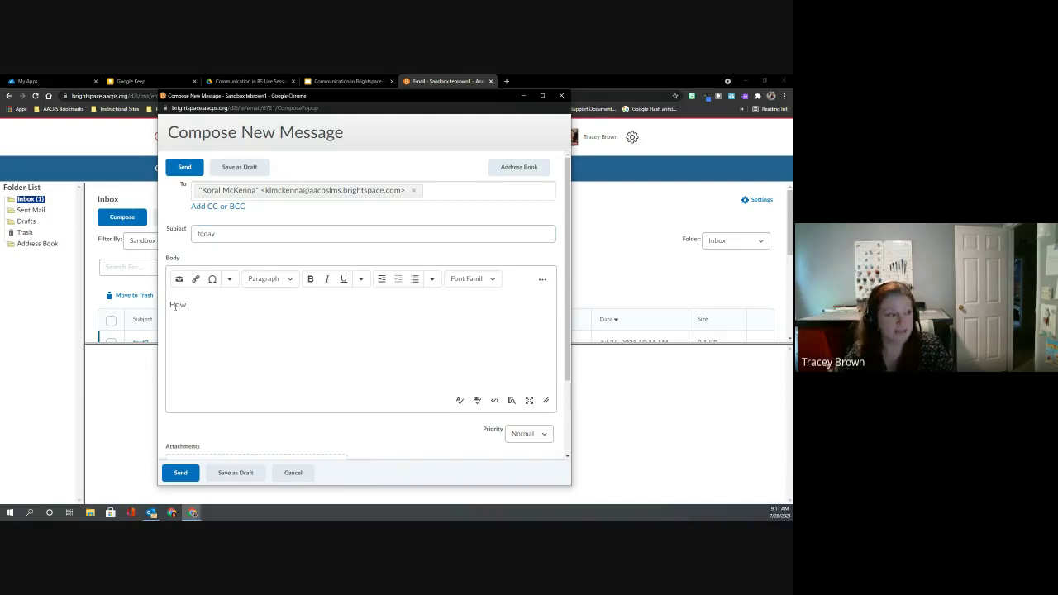
pyautogui.write('w are you today?')
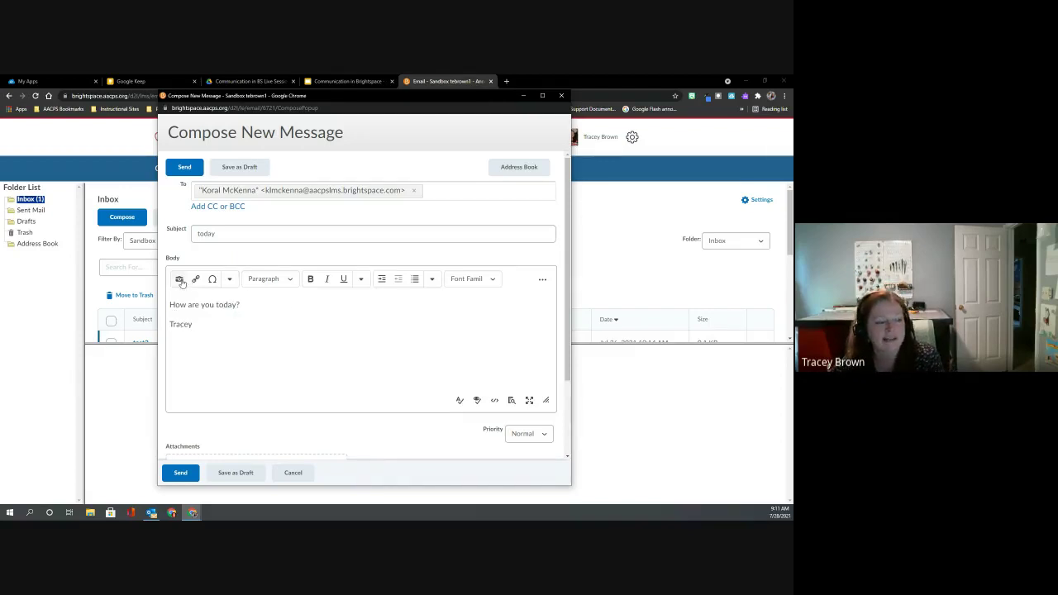
pyautogui.scroll(-2, 233, 353)
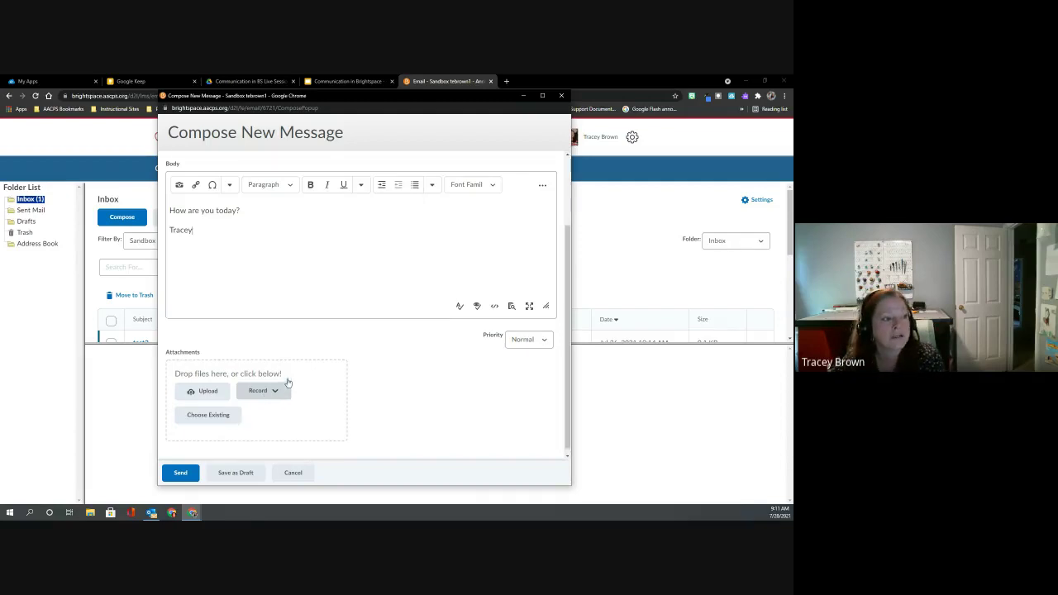
pyautogui.scroll(1, 288, 383)
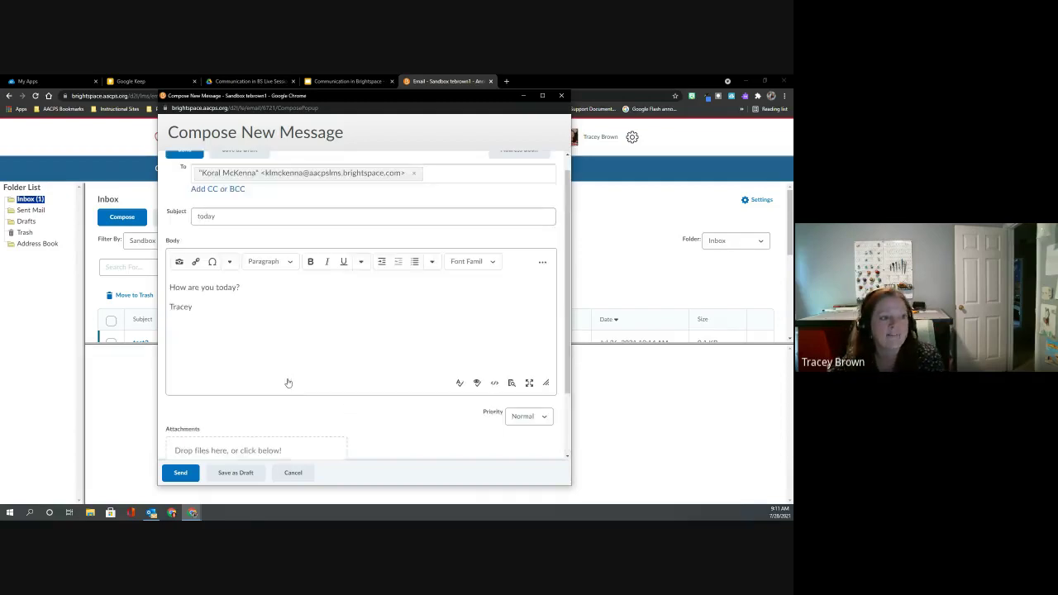
pyautogui.click(182, 475)
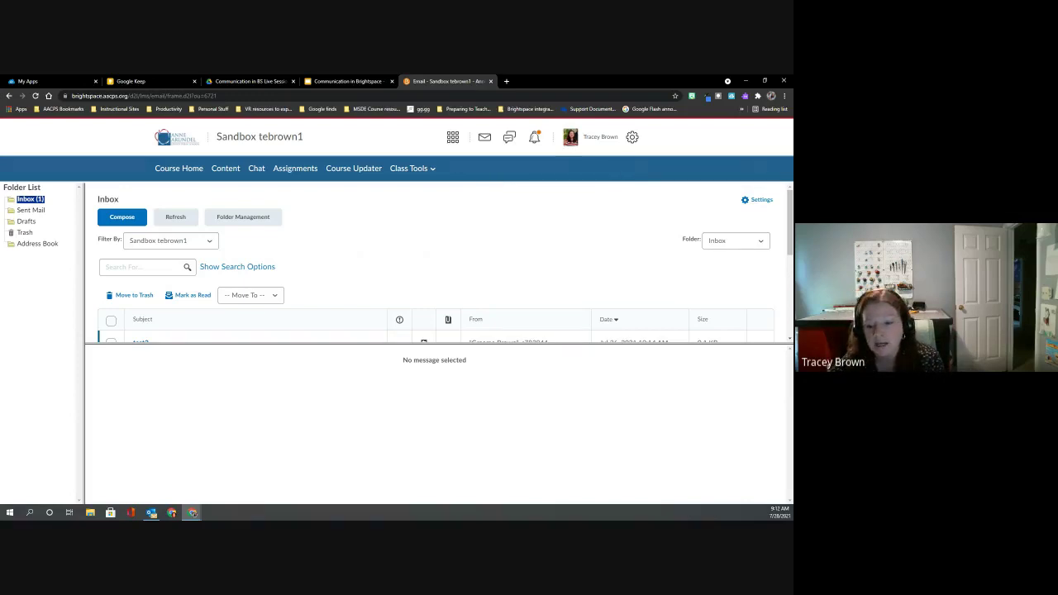
# Read the received 'today' message in Outlook, then close Outlook.
pyautogui.hotkey('alt', 'Tab')
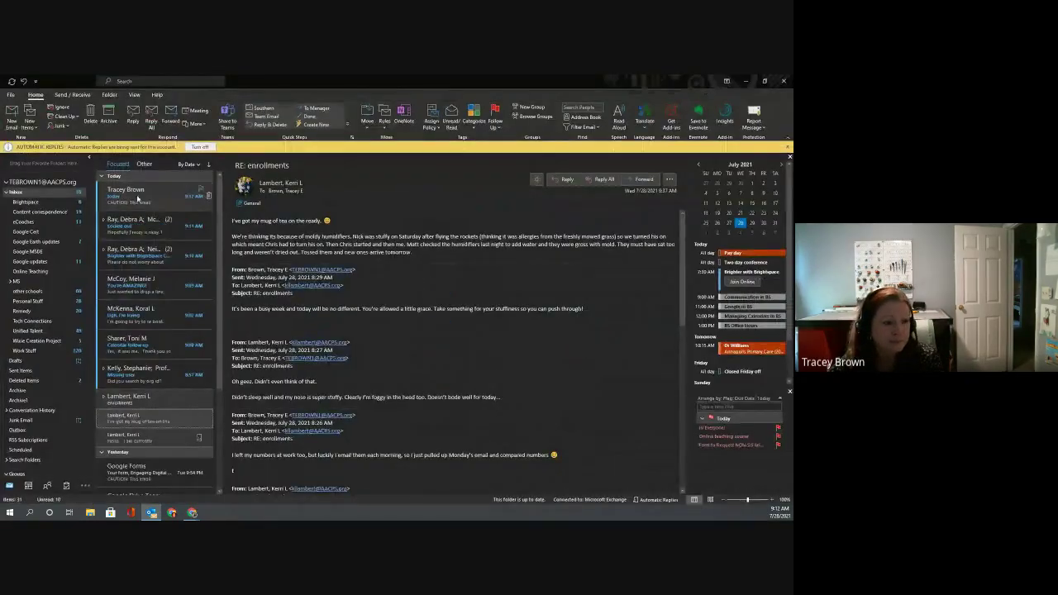
pyautogui.click(138, 197)
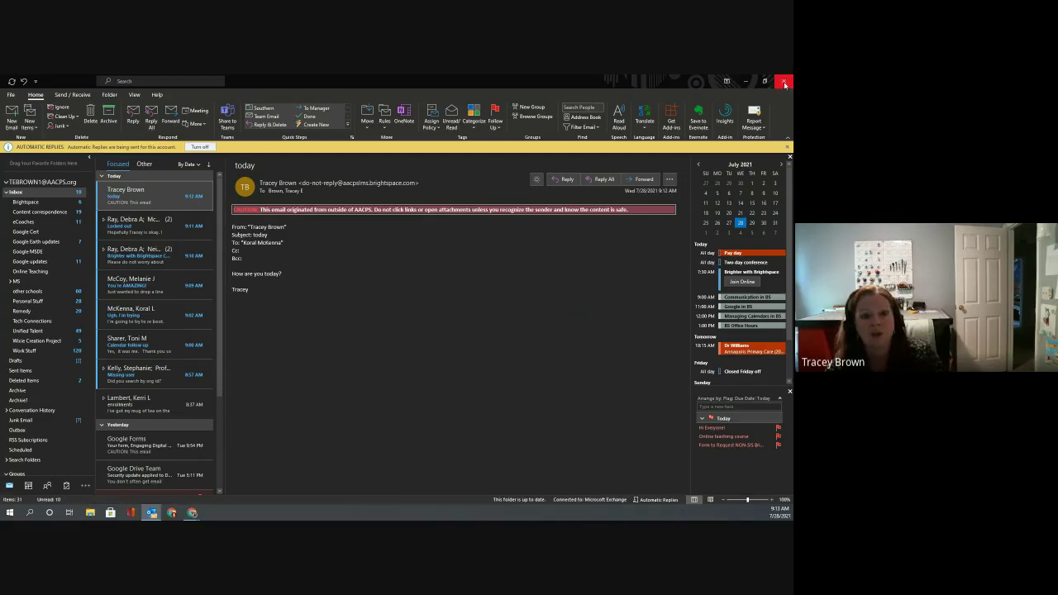
pyautogui.click(784, 83)
# Confirm closing Outlook, reload and enlarge the inbox list, then open Email Settings.
pyautogui.click(381, 316)
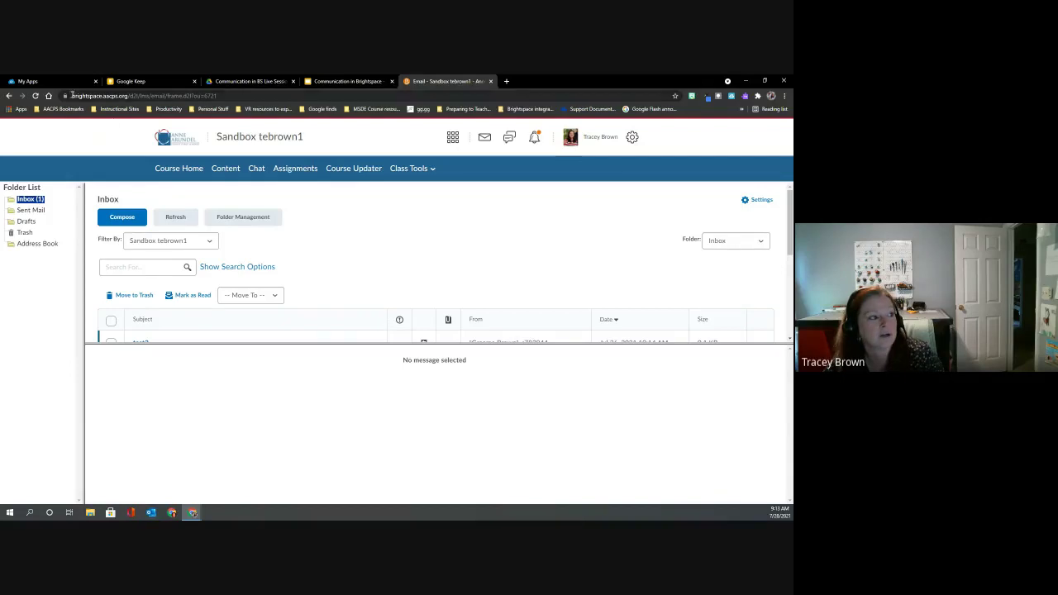
pyautogui.click(35, 95)
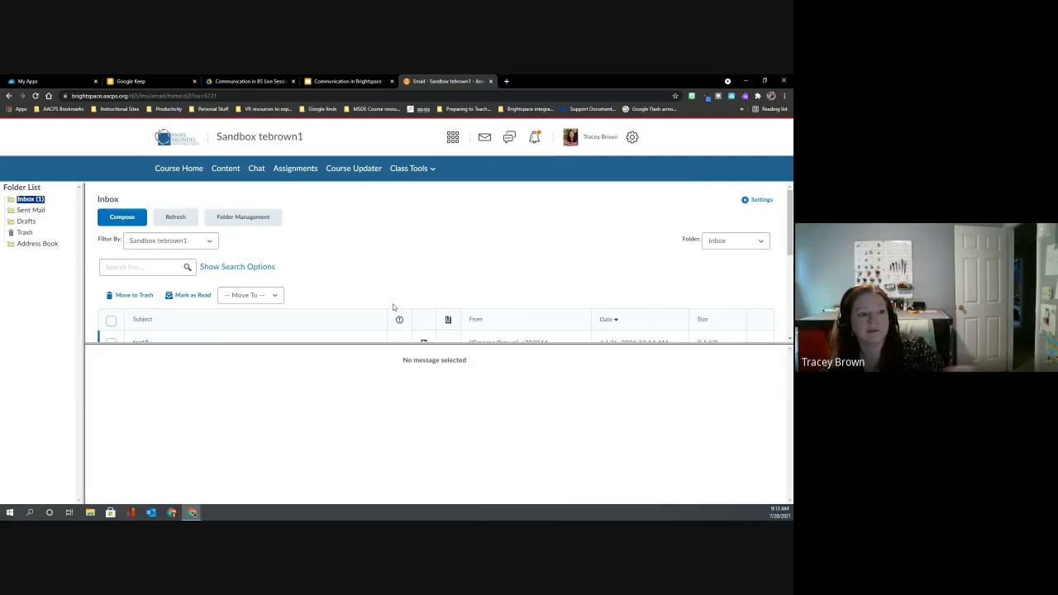
pyautogui.scroll(-2, 384, 306)
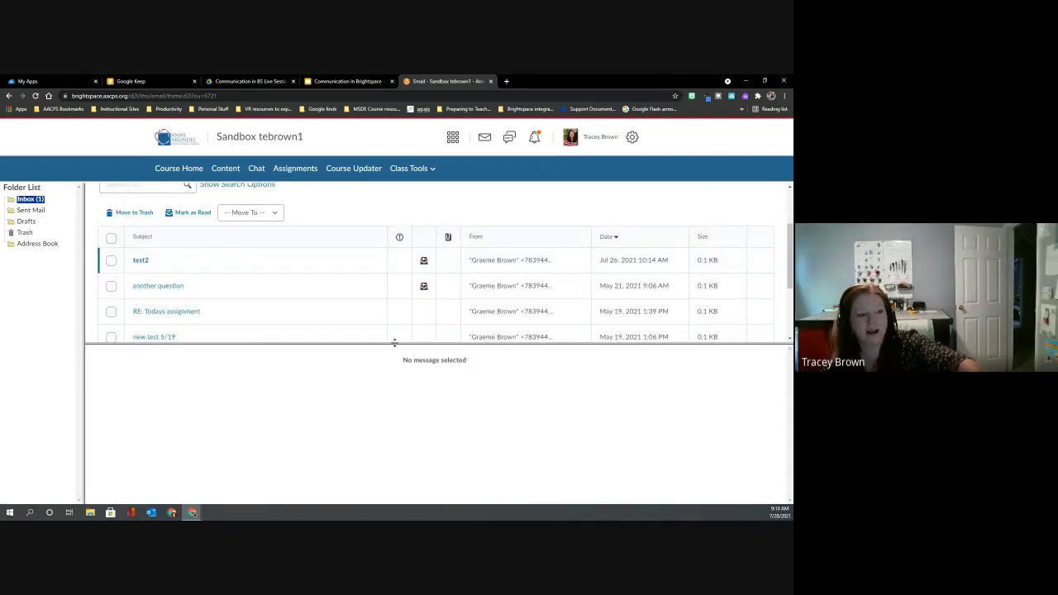
pyautogui.moveTo(394, 343); pyautogui.dragTo(398, 450)
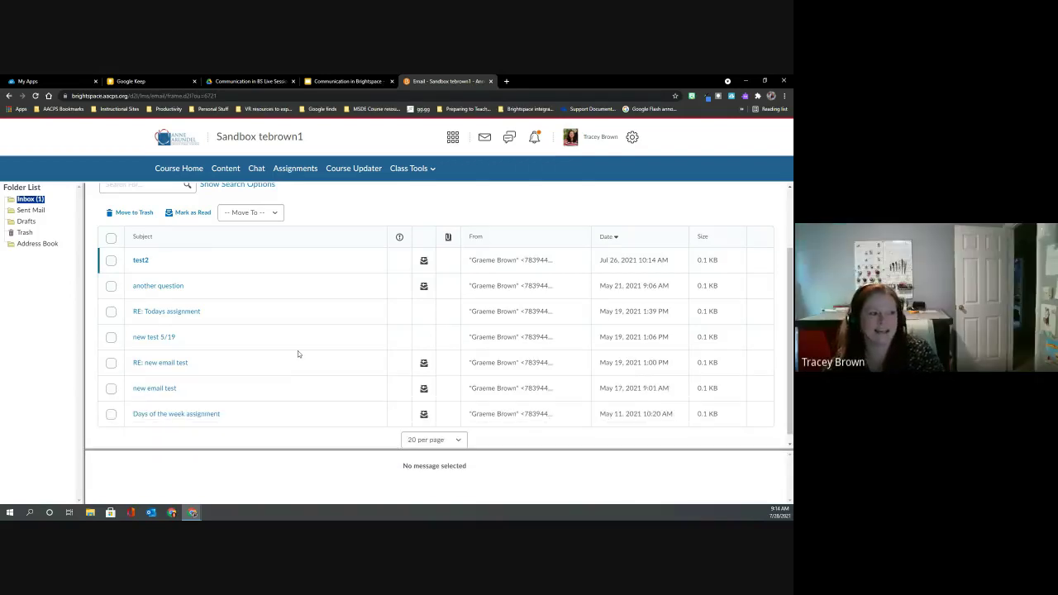
pyautogui.scroll(1, 298, 350)
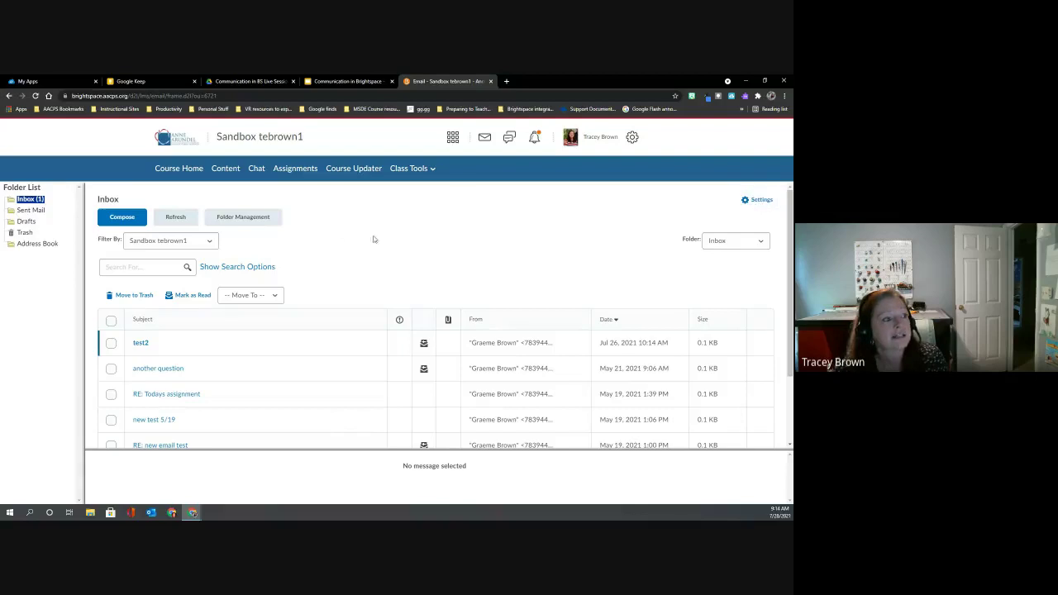
pyautogui.click(761, 200)
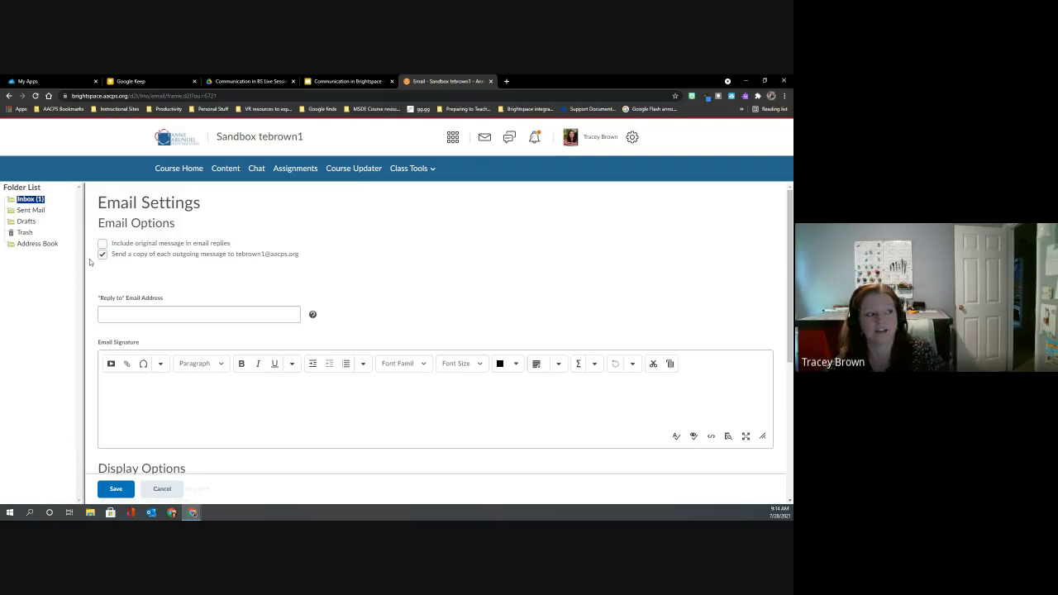
# Scroll through the Email, Display and Forwarding Options on the Email Settings page.
pyautogui.scroll(-3, 151, 261)
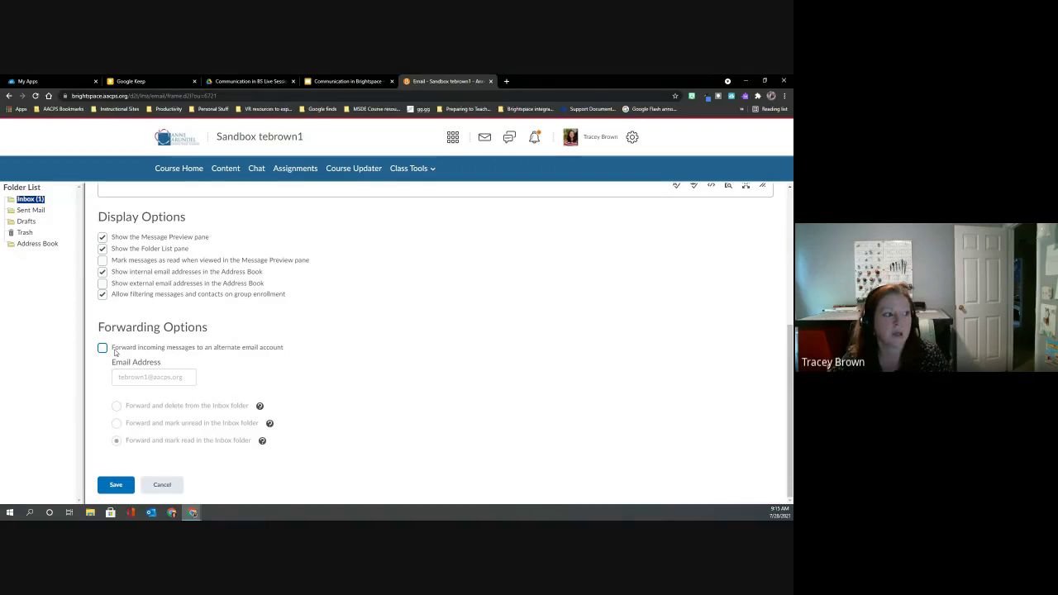
pyautogui.scroll(3, 115, 353)
pyautogui.scroll(1, 115, 353)
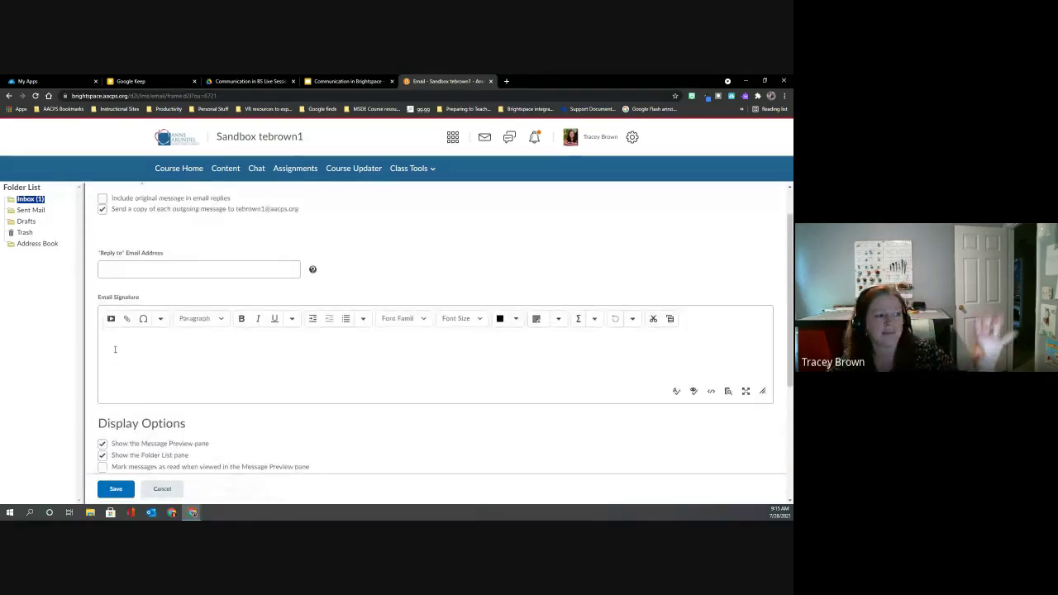
pyautogui.scroll(-4, 115, 353)
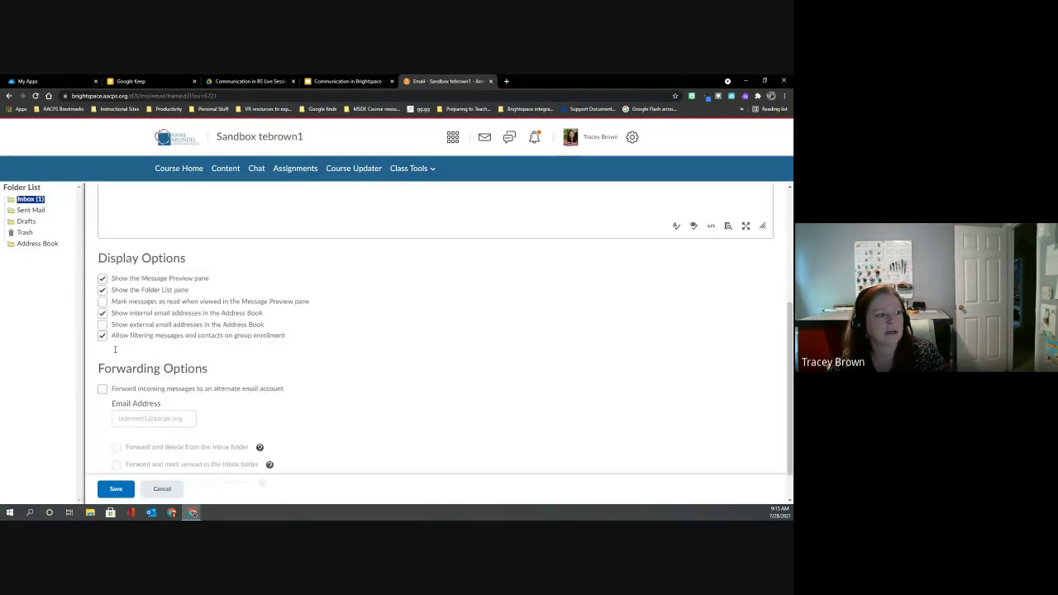
pyautogui.scroll(-1, 118, 352)
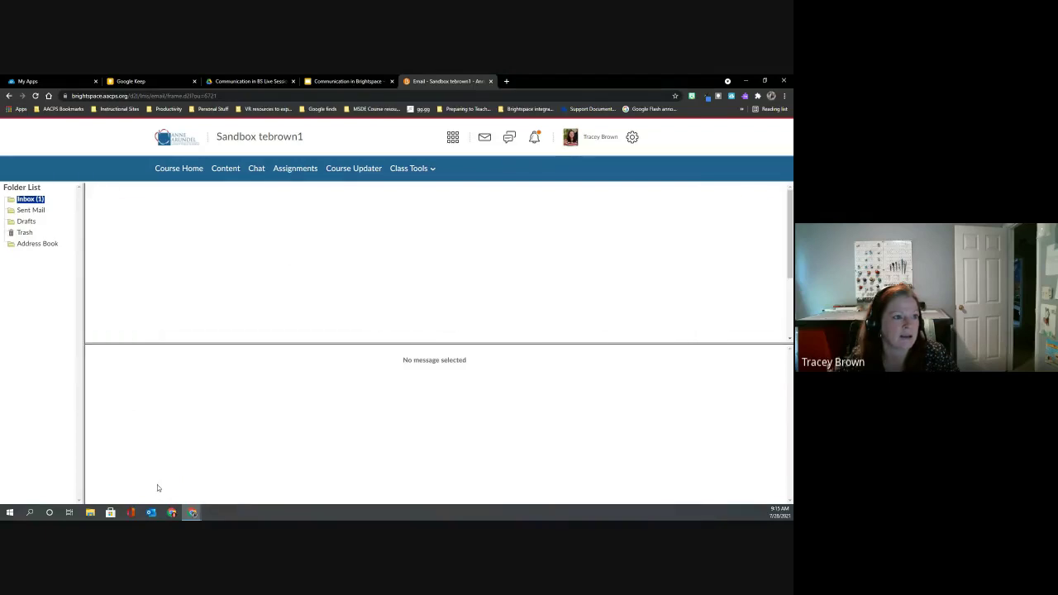
# Reload, return to the course homepage, and follow the RE: today alert to the inbox.
pyautogui.click(35, 96)
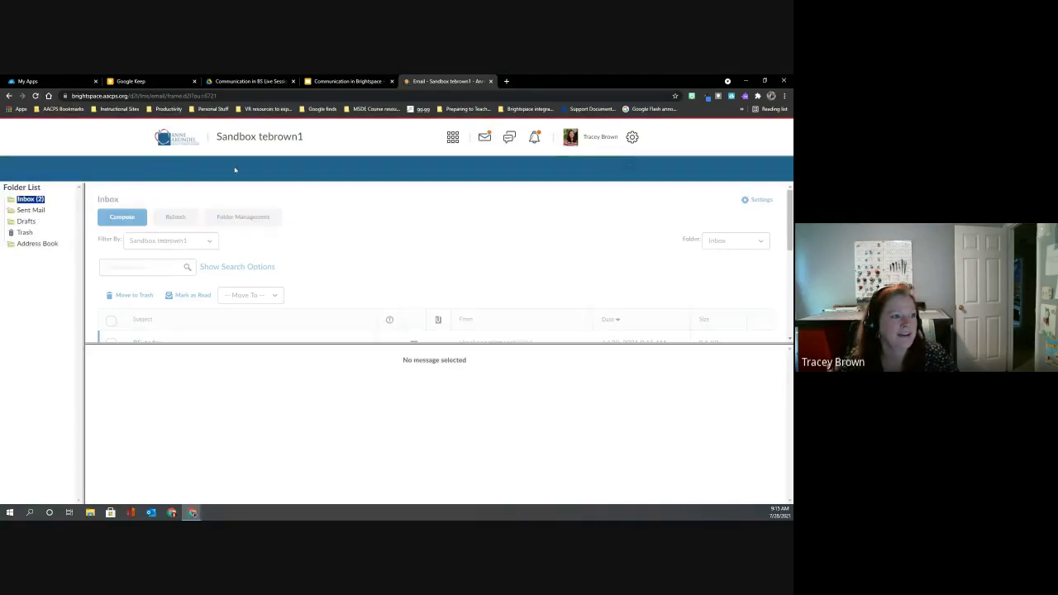
pyautogui.click(250, 142)
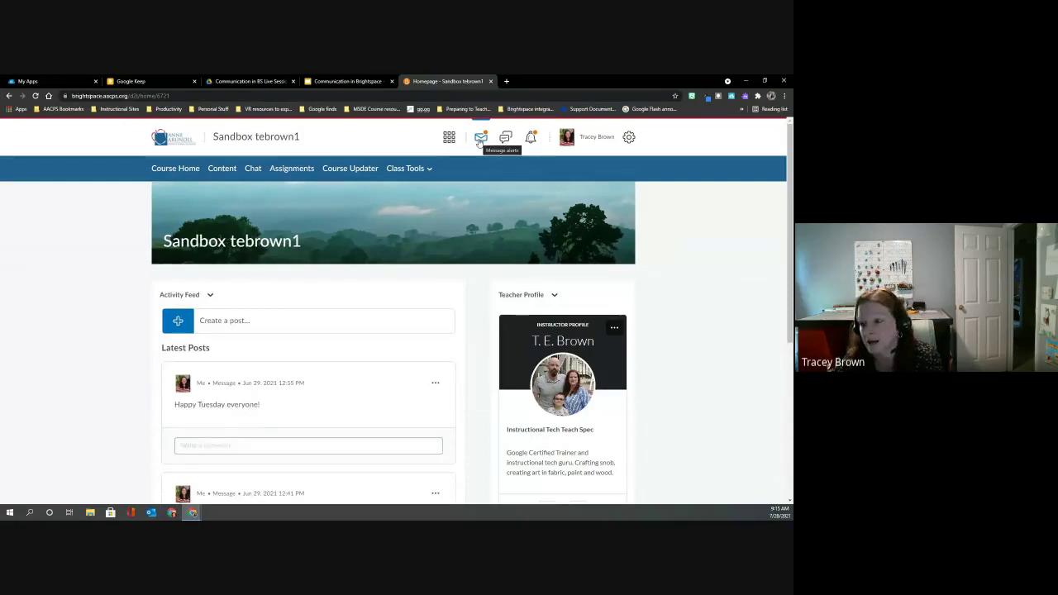
pyautogui.click(480, 141)
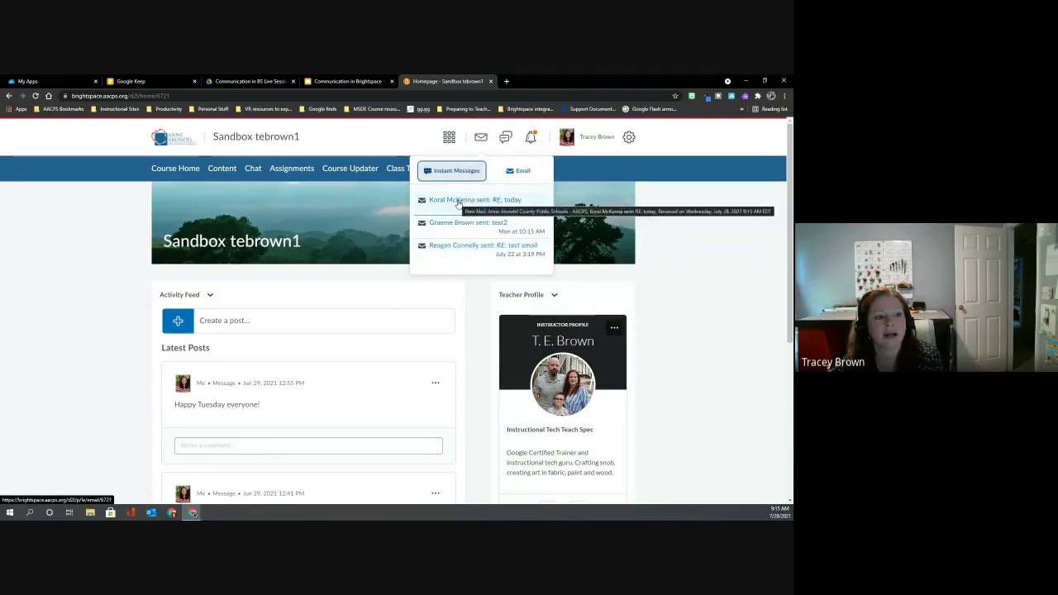
pyautogui.click(459, 201)
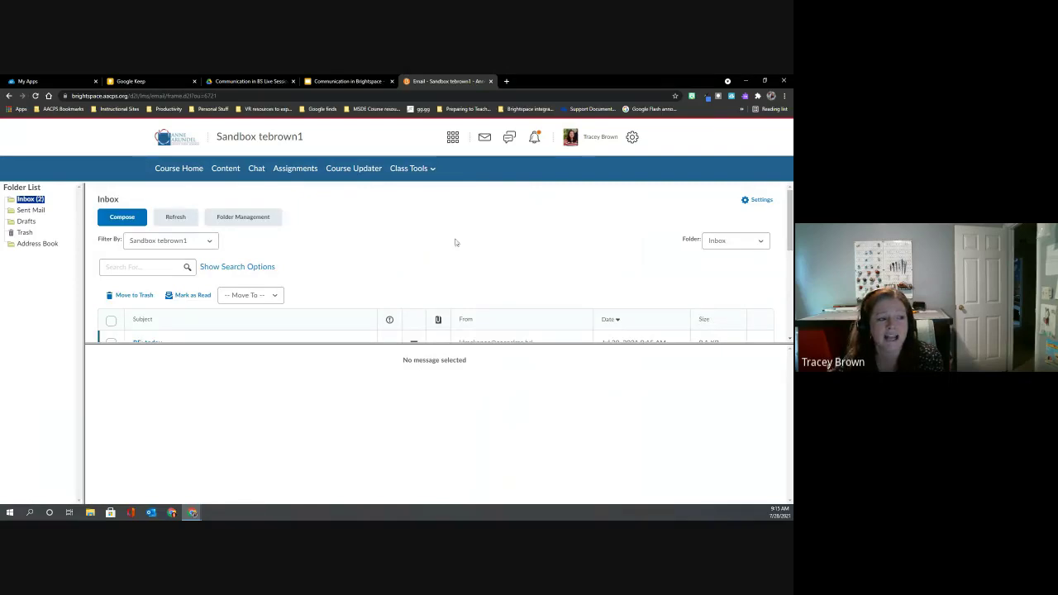
# Preview the RE: today reply and check its More Actions menu without choosing anything.
pyautogui.moveTo(436, 344); pyautogui.dragTo(429, 441)
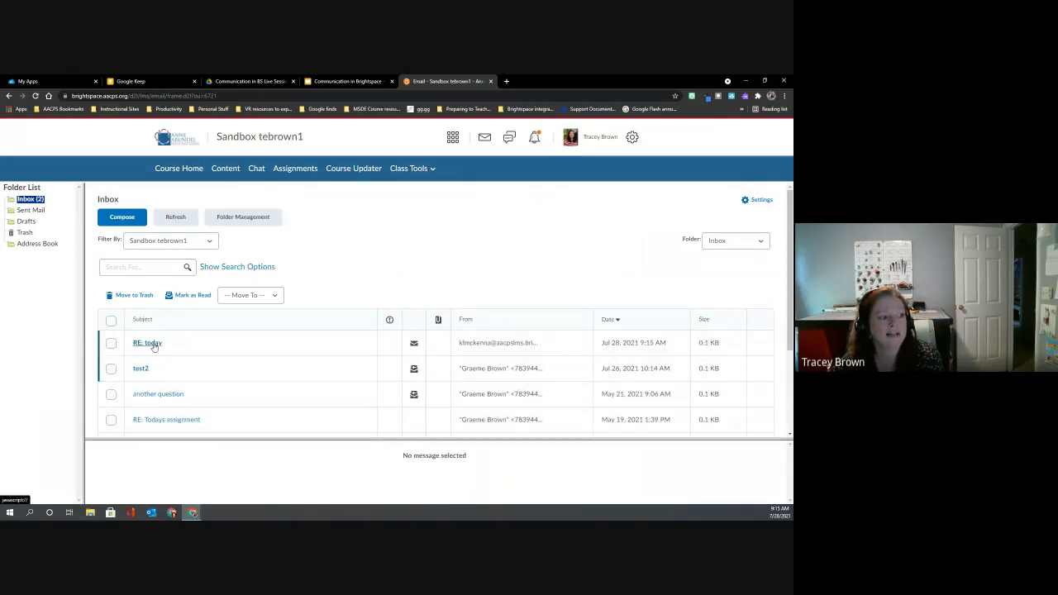
pyautogui.click(153, 345)
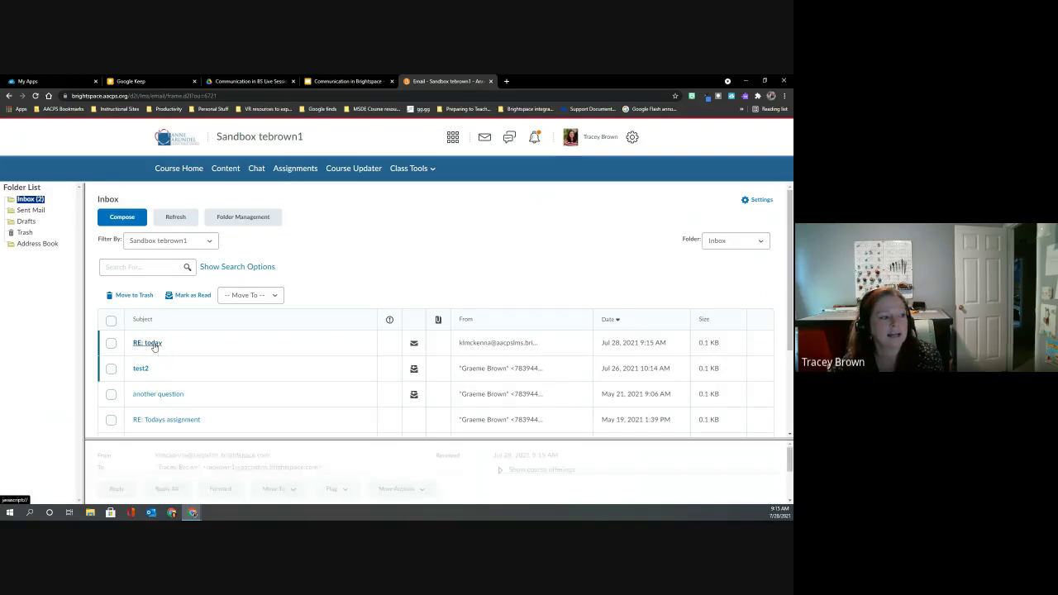
pyautogui.scroll(-2, 230, 327)
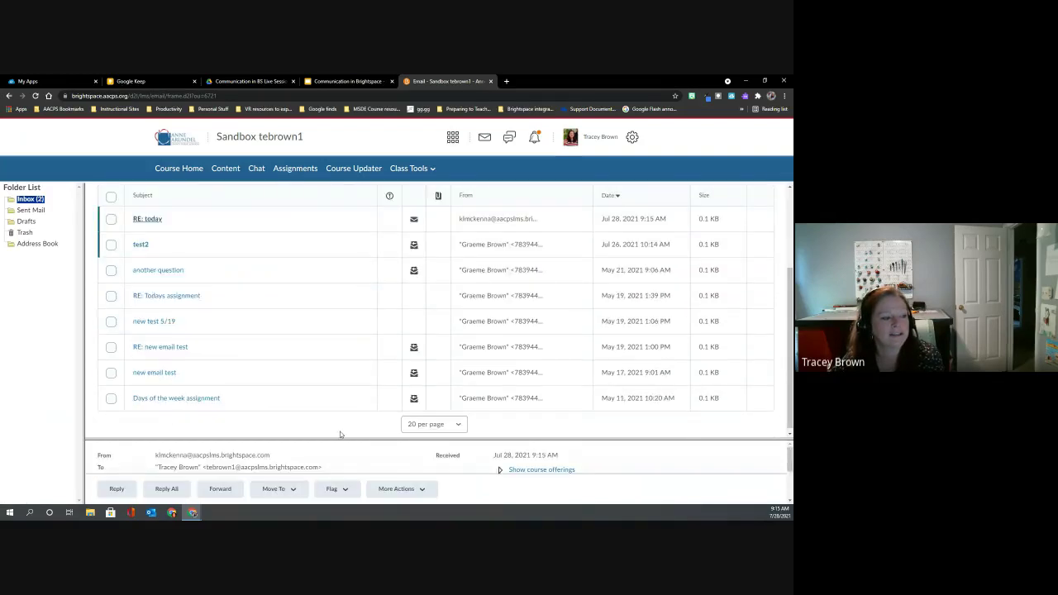
pyautogui.moveTo(341, 436); pyautogui.dragTo(328, 248)
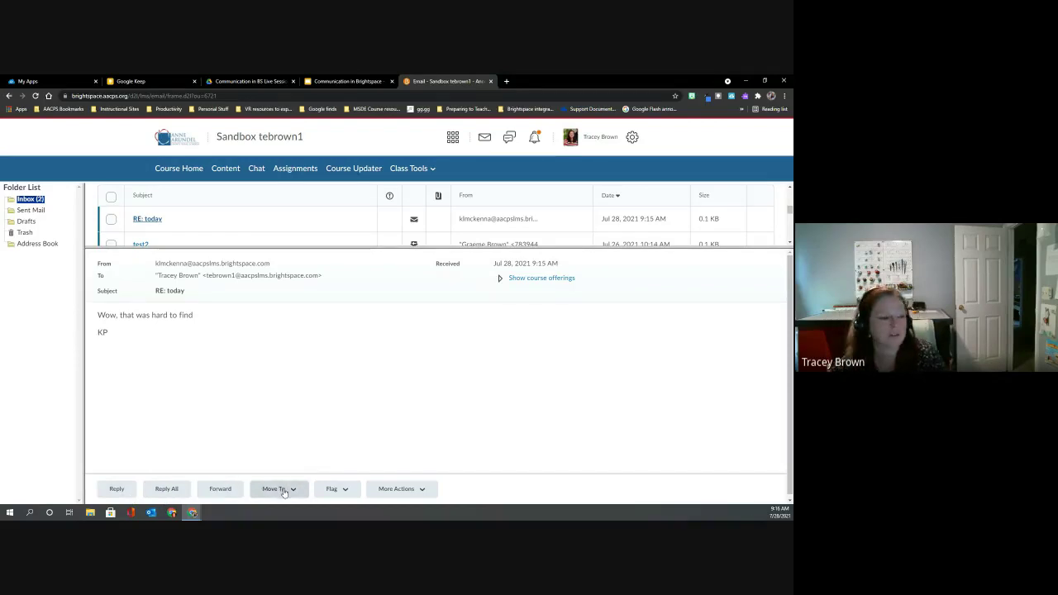
pyautogui.click(424, 491)
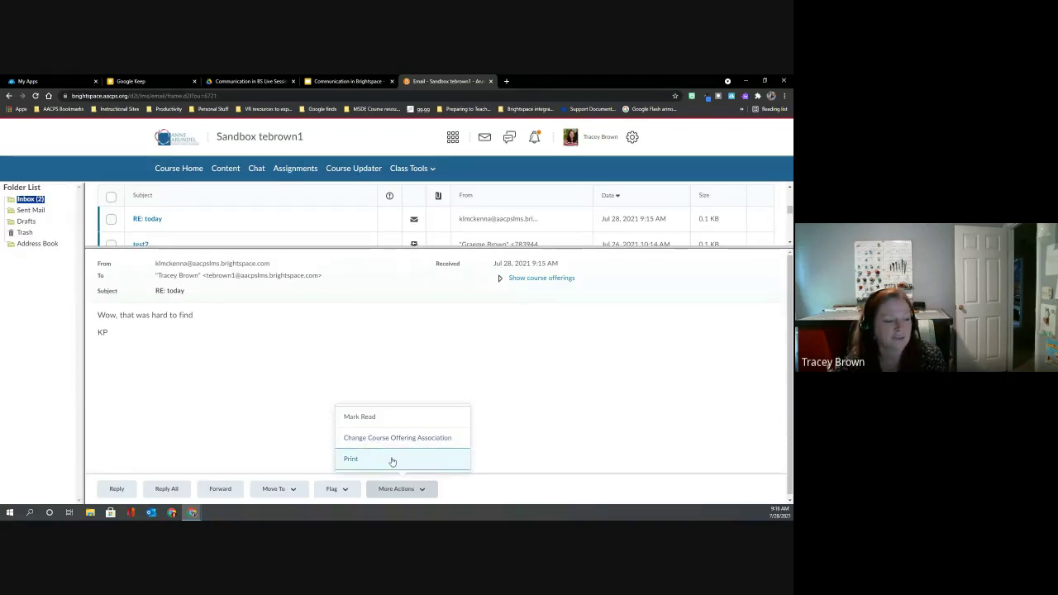
pyautogui.click(232, 444)
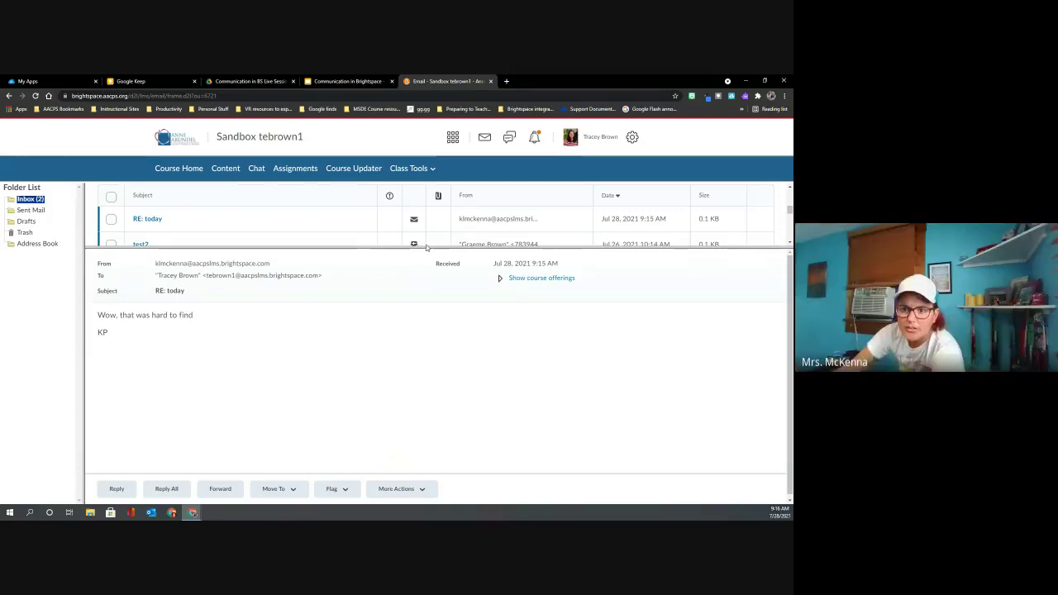
pyautogui.moveTo(421, 246); pyautogui.dragTo(418, 404)
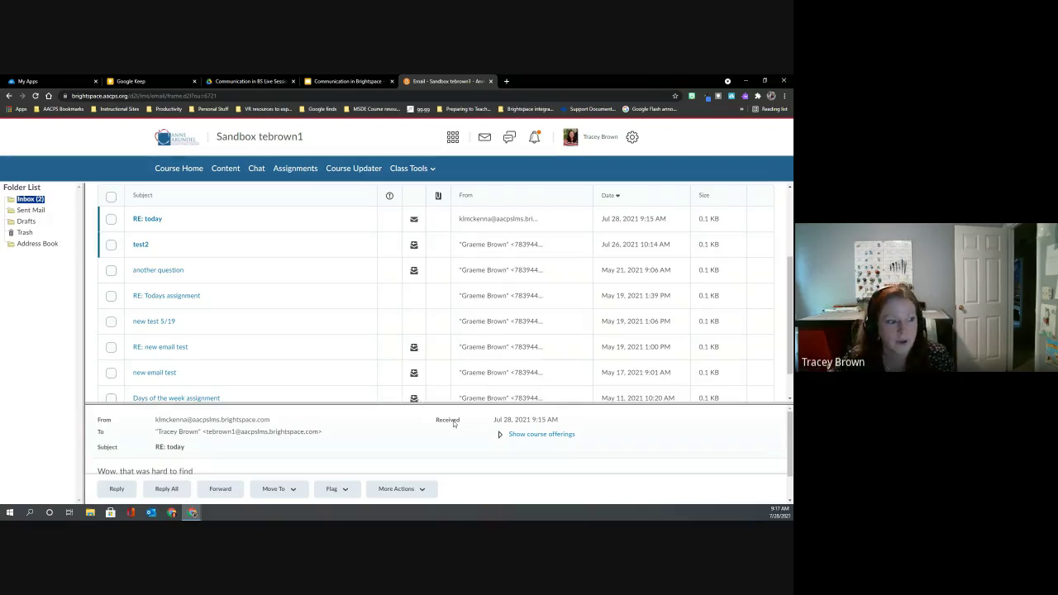
pyautogui.moveTo(428, 403); pyautogui.dragTo(432, 306)
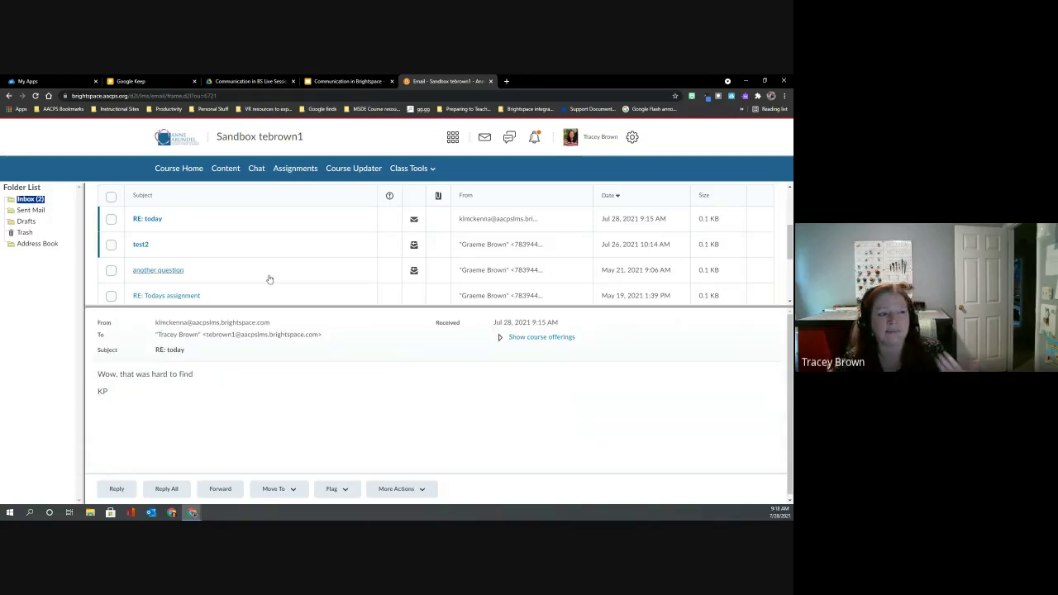
pyautogui.scroll(3, 269, 277)
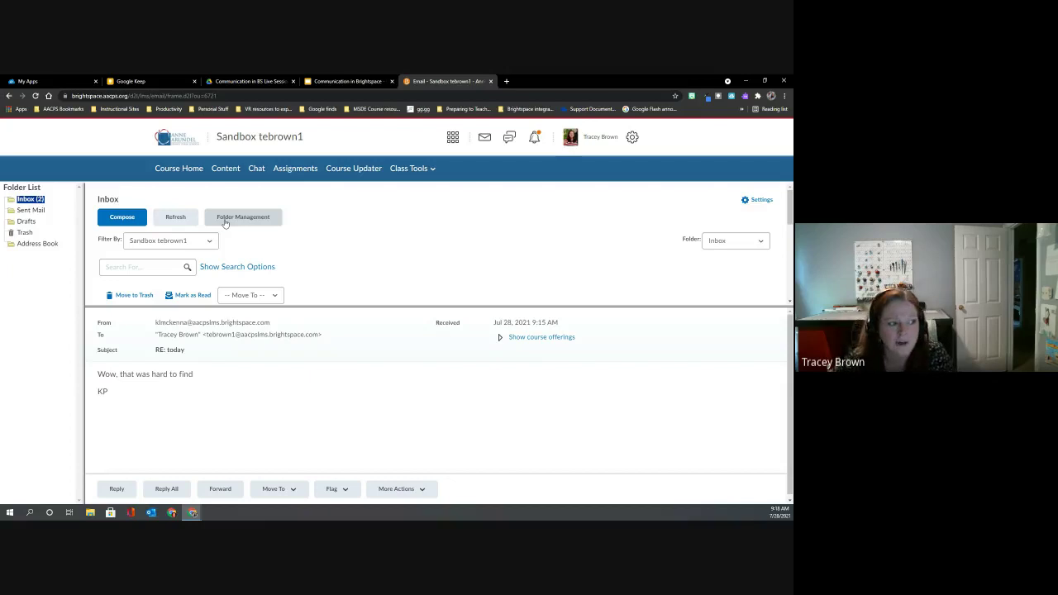
# Begin a new folder in email Folder Management, cancel it, and return to the homepage.
pyautogui.click(224, 222)
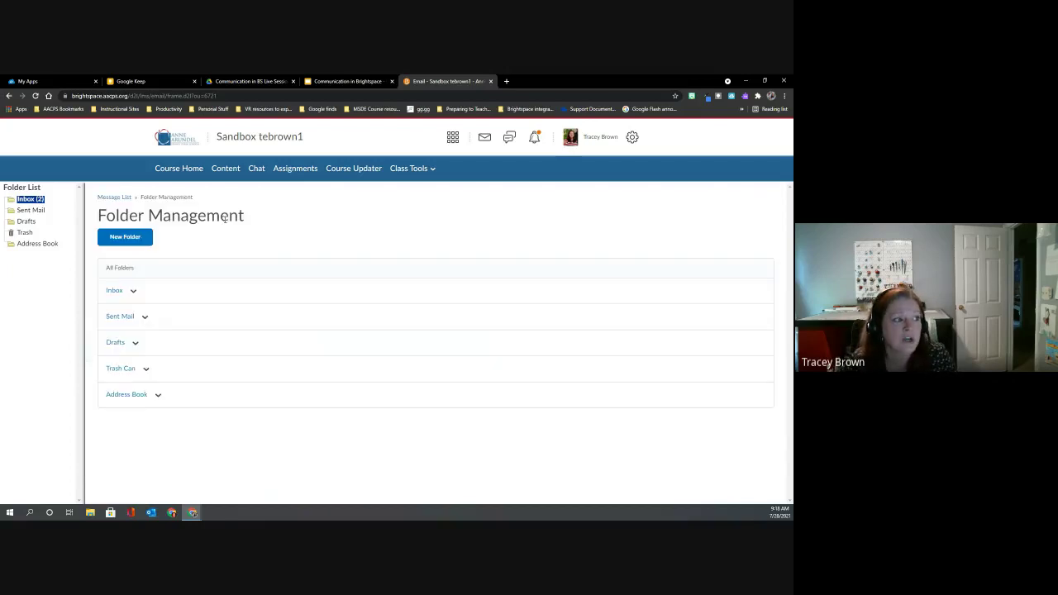
pyautogui.click(124, 237)
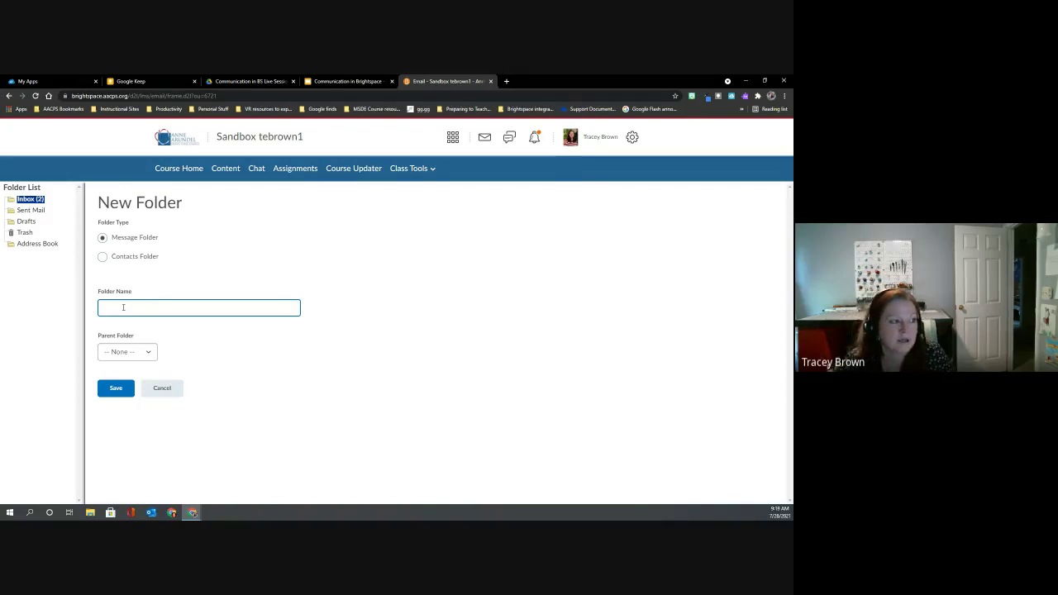
pyautogui.click(152, 363)
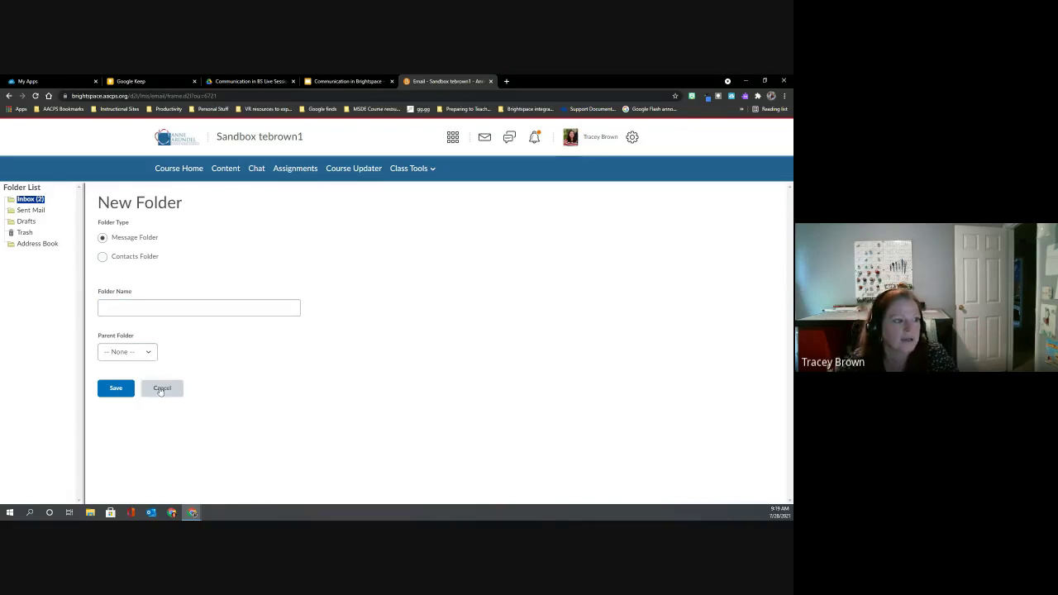
pyautogui.click(162, 389)
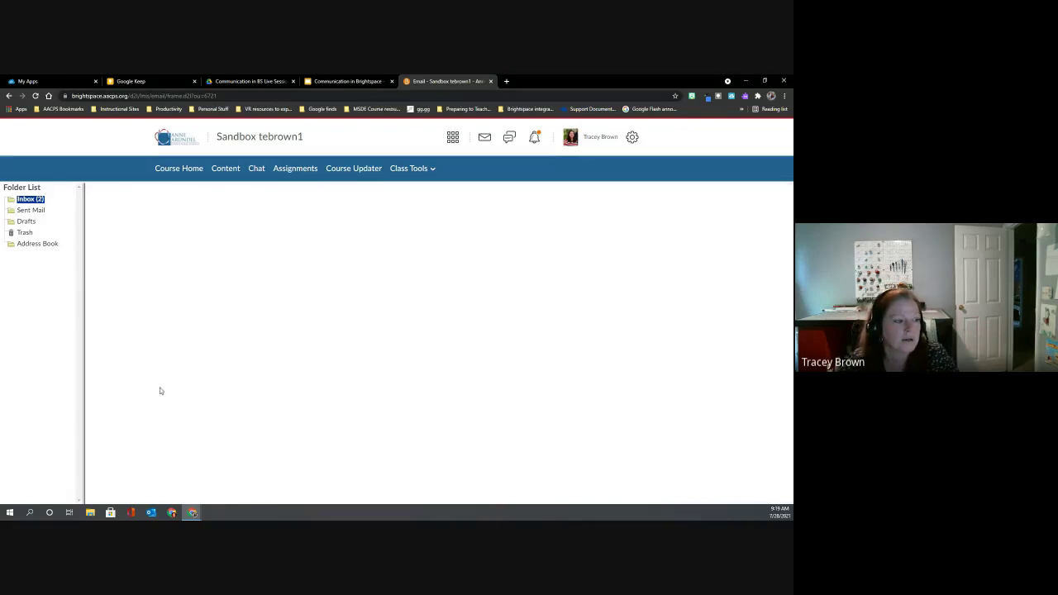
pyautogui.click(179, 141)
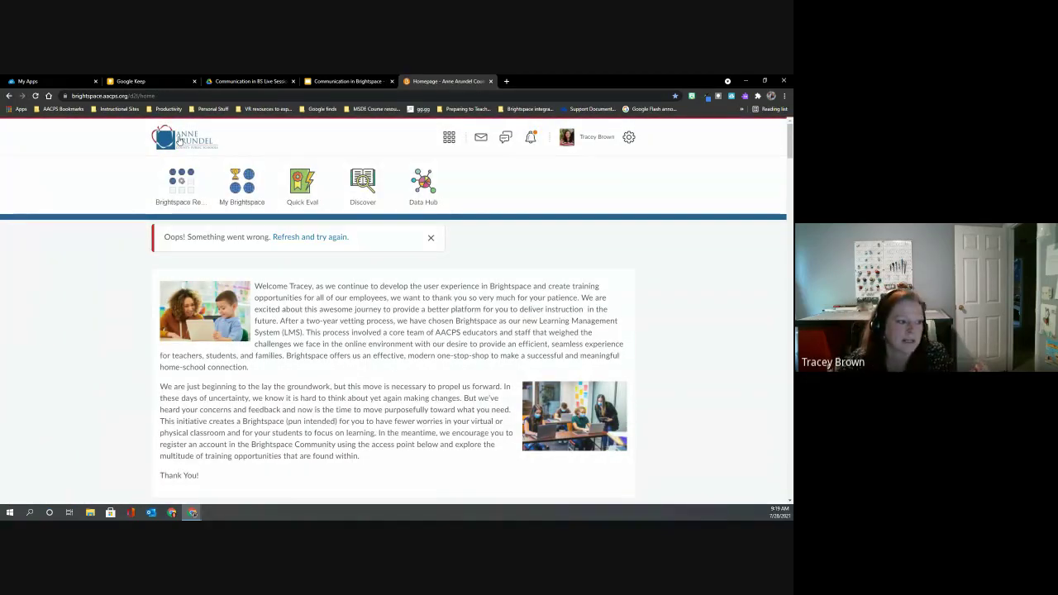
# Open the full email inbox and start a blank Compose New Message window, moved left.
pyautogui.click(480, 139)
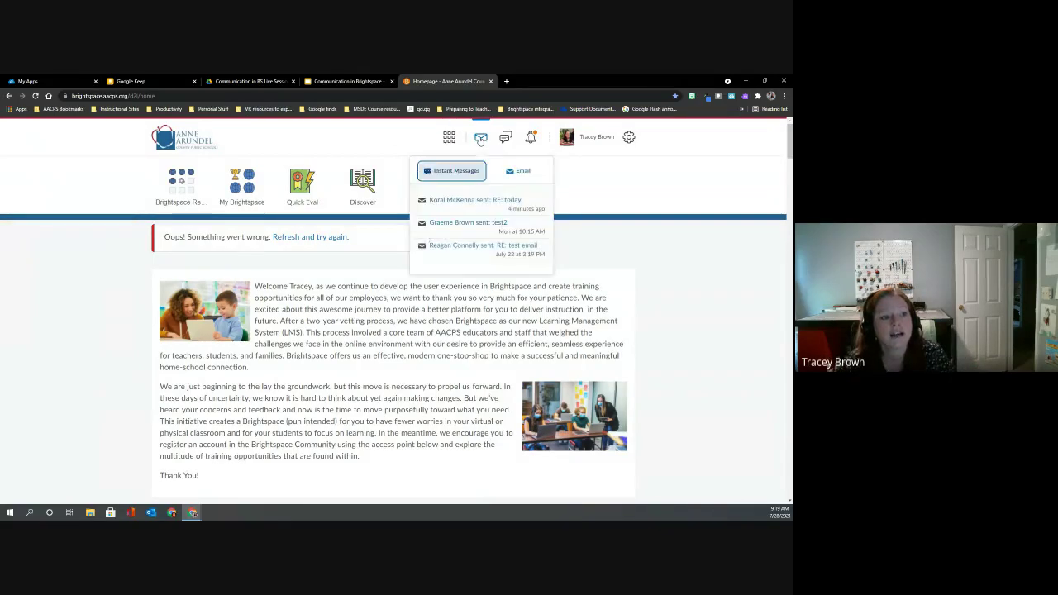
pyautogui.click(523, 171)
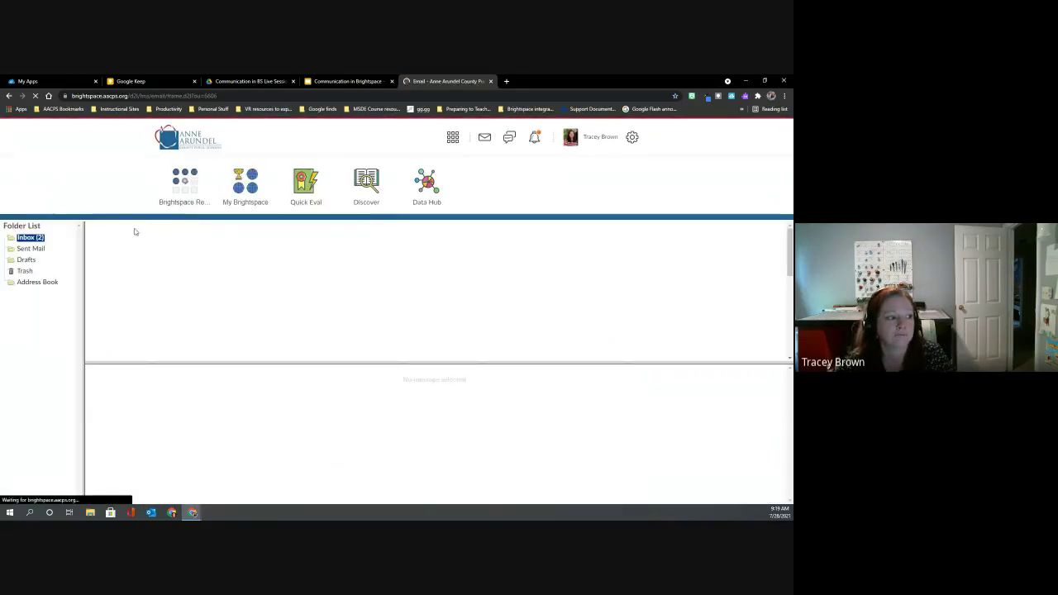
pyautogui.click(122, 256)
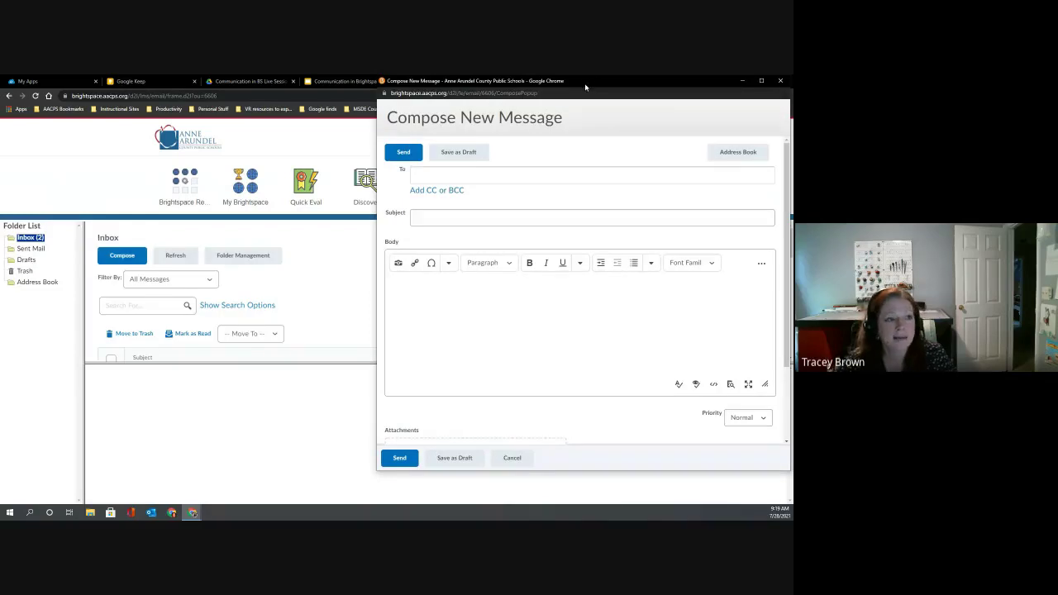
pyautogui.moveTo(591, 83); pyautogui.dragTo(351, 108)
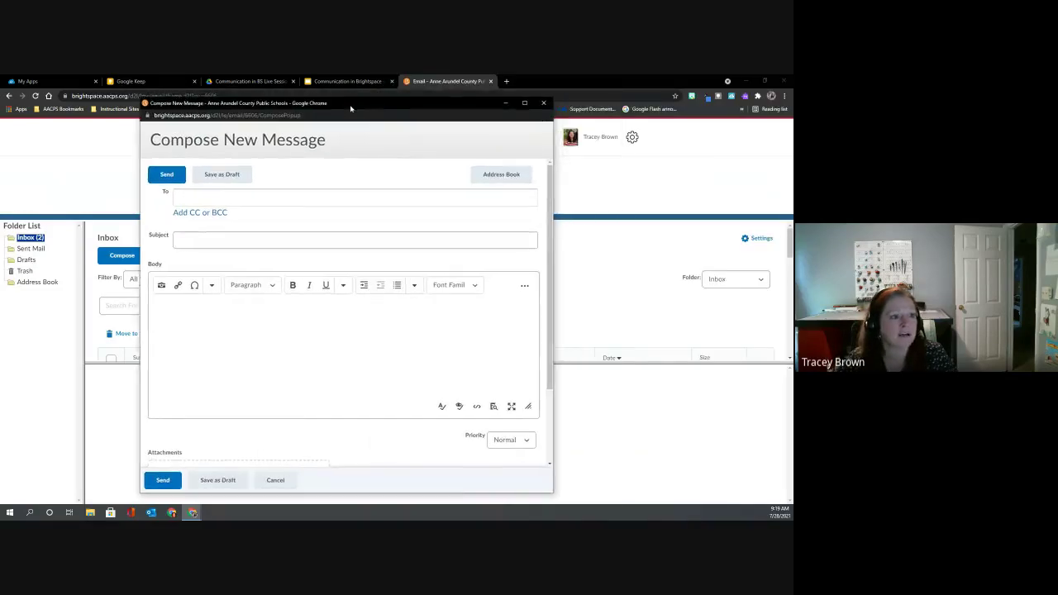
# Open the address book and search its contacts for a specific user's username.
pyautogui.click(510, 179)
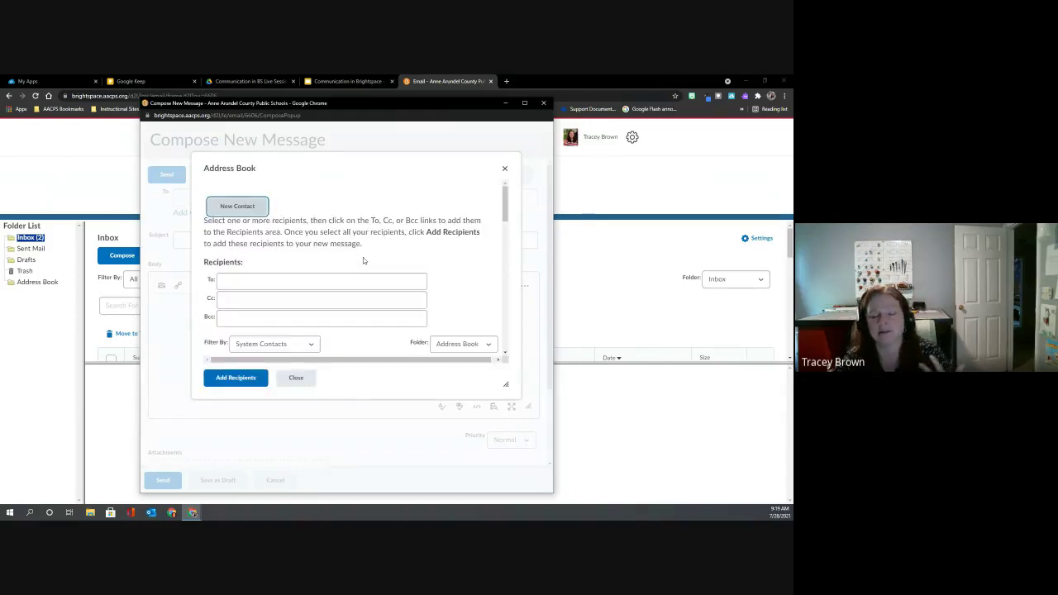
pyautogui.scroll(-5, 362, 260)
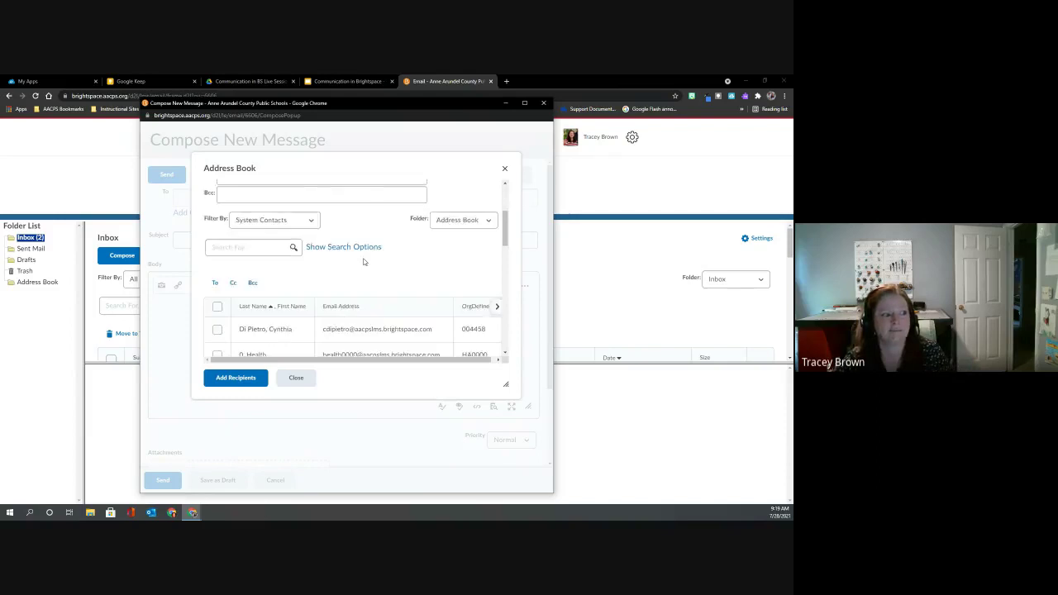
pyautogui.scroll(-1, 363, 262)
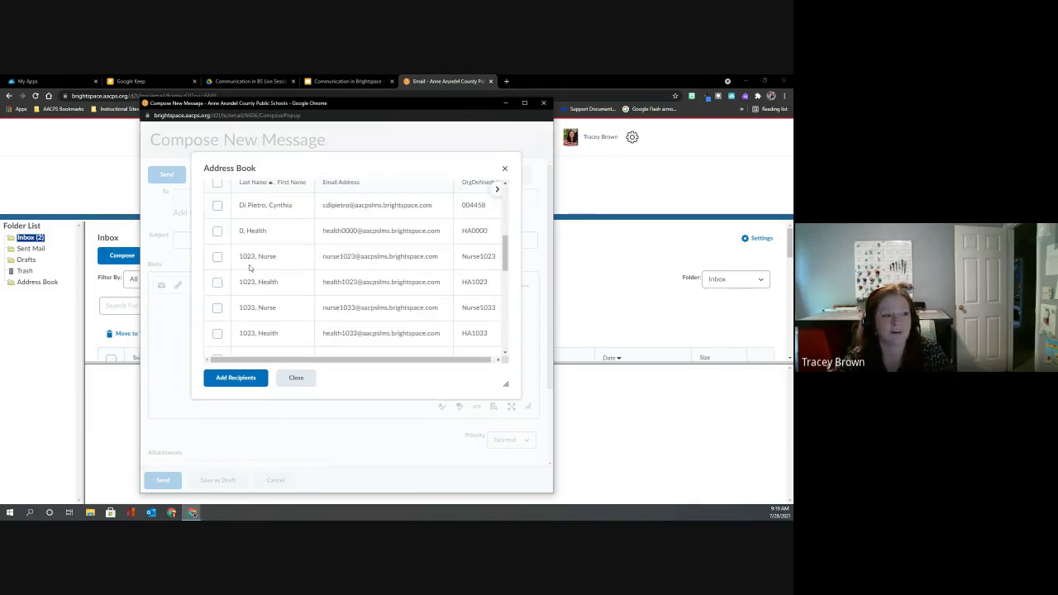
pyautogui.scroll(-3, 244, 262)
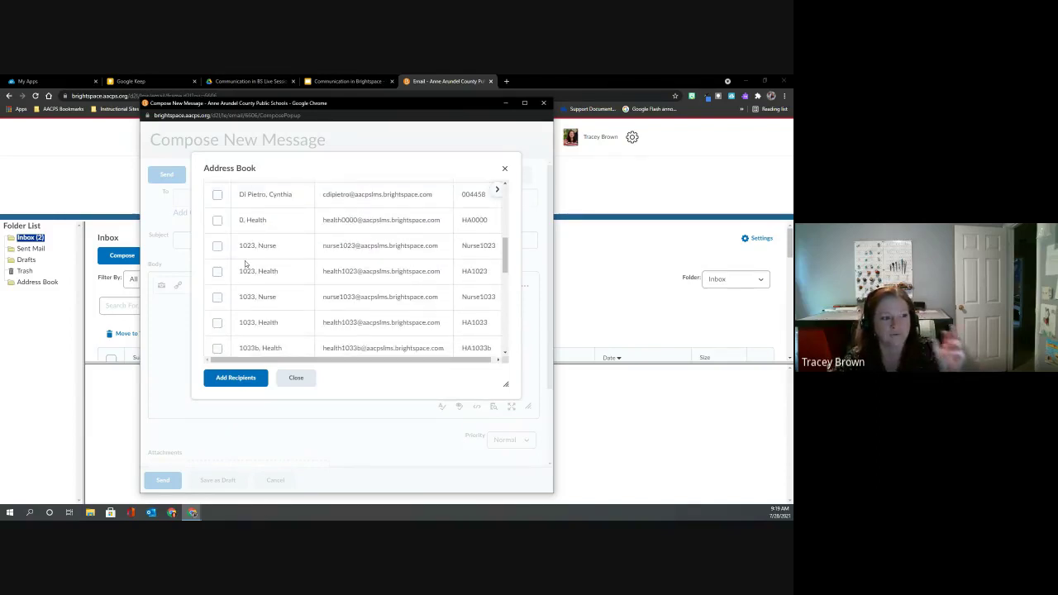
pyautogui.scroll(10, 245, 263)
pyautogui.click(231, 247)
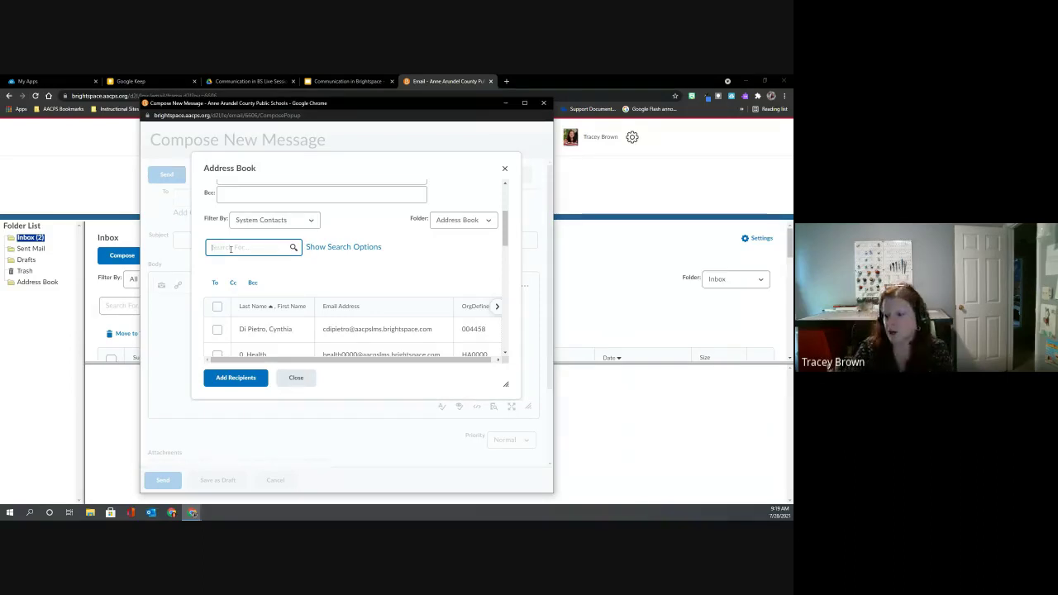
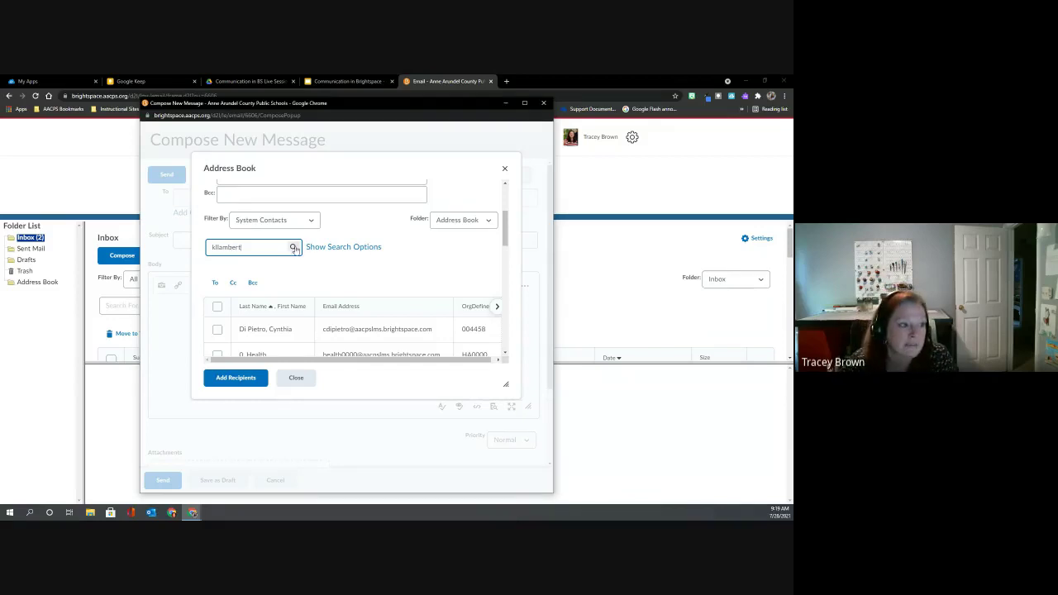
pyautogui.click(294, 248)
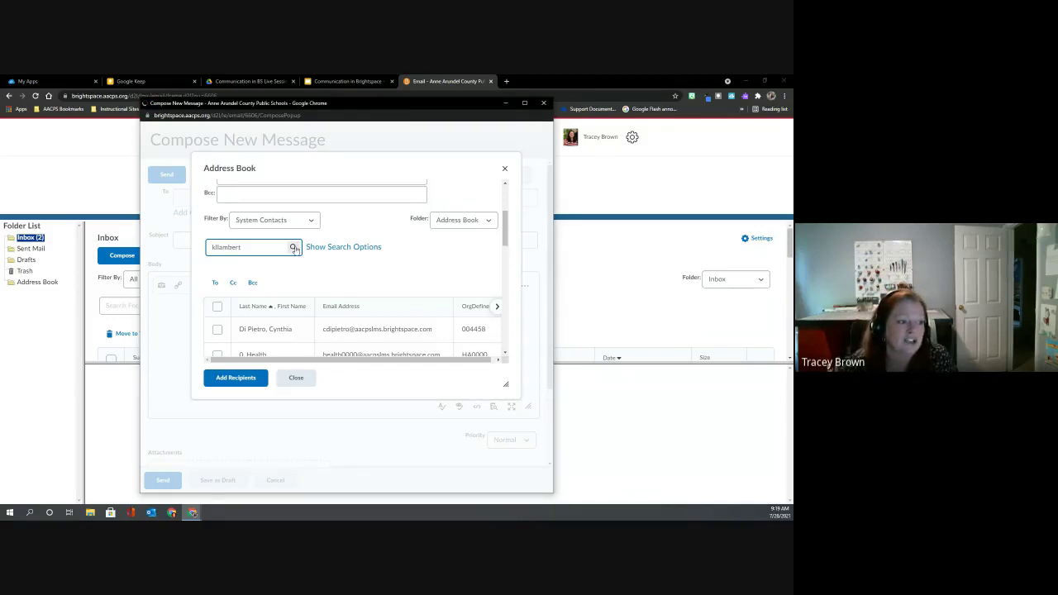
# Pick the single matching contact, then close the address book without adding recipients.
pyautogui.scroll(-3, 295, 248)
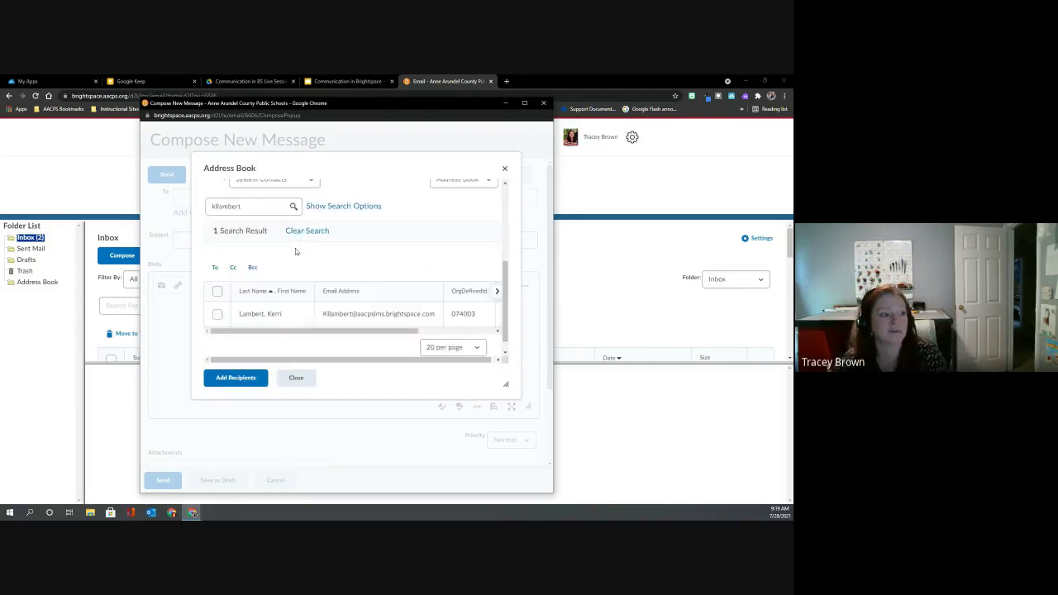
pyautogui.click(218, 298)
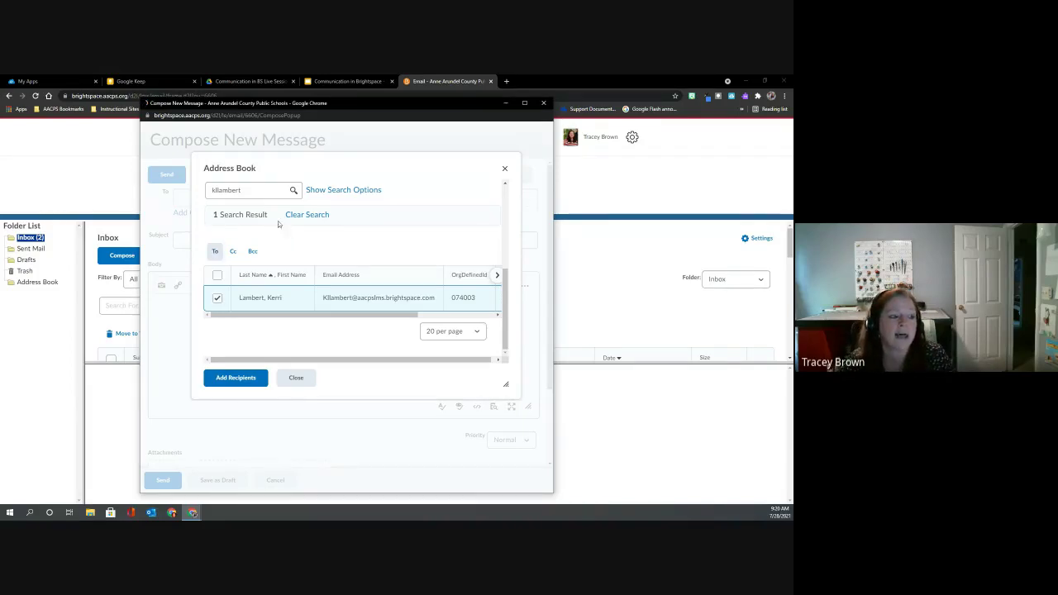
pyautogui.click(273, 295)
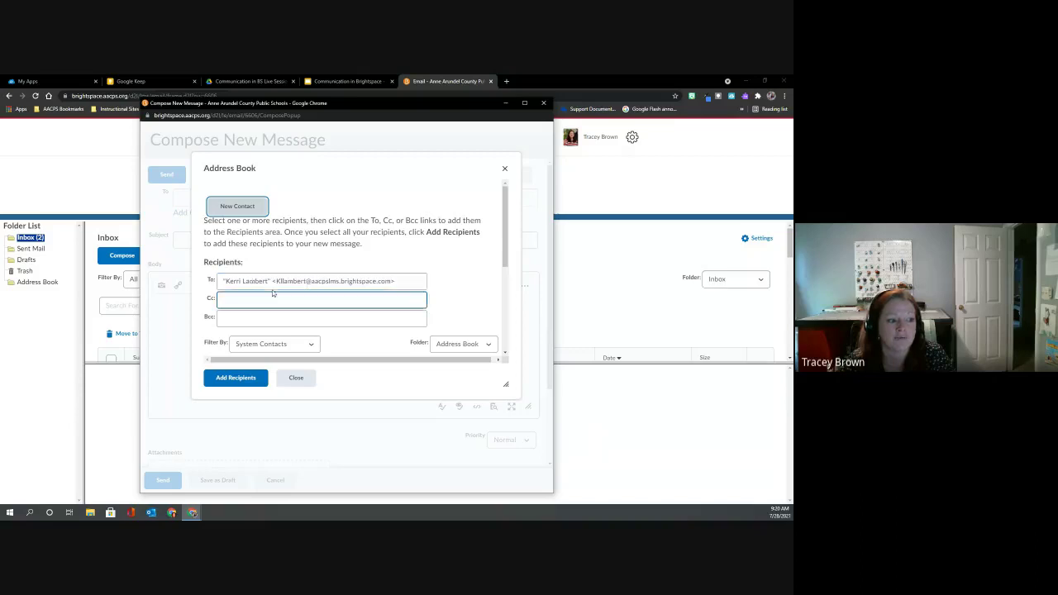
pyautogui.click(271, 284)
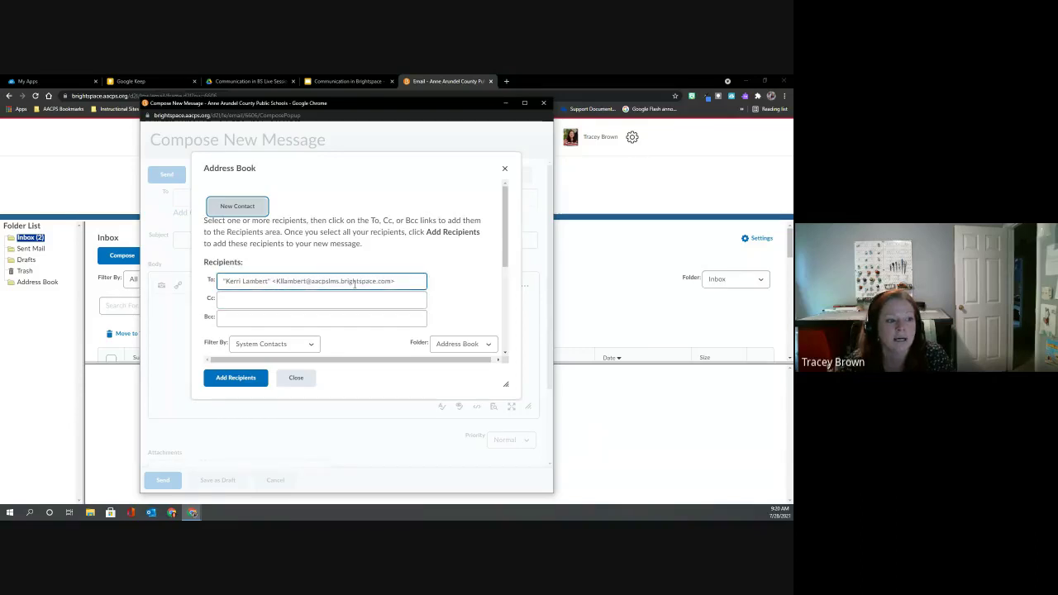
pyautogui.scroll(-1, 355, 283)
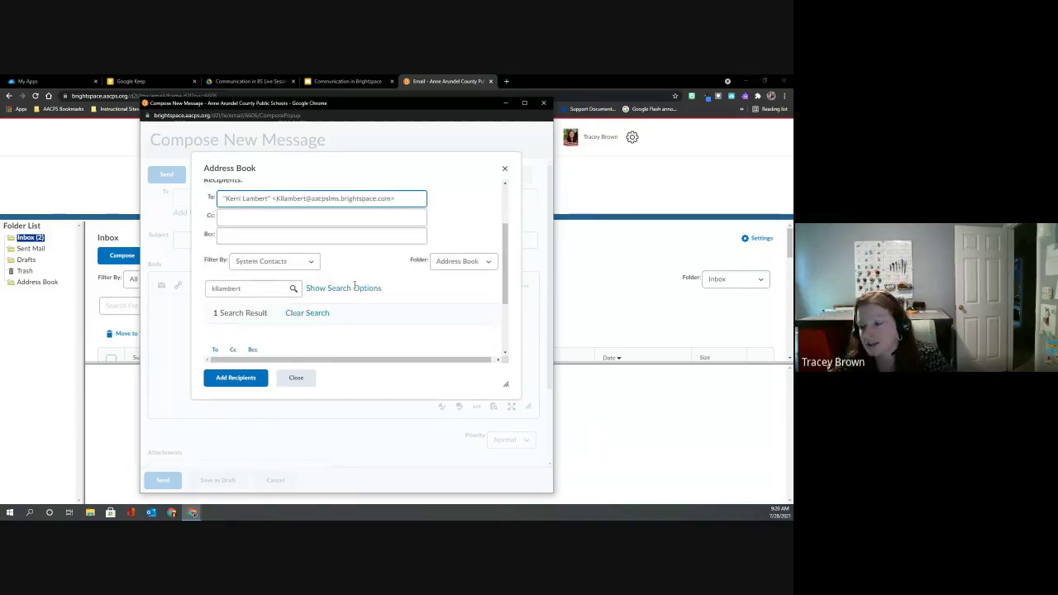
pyautogui.click(299, 352)
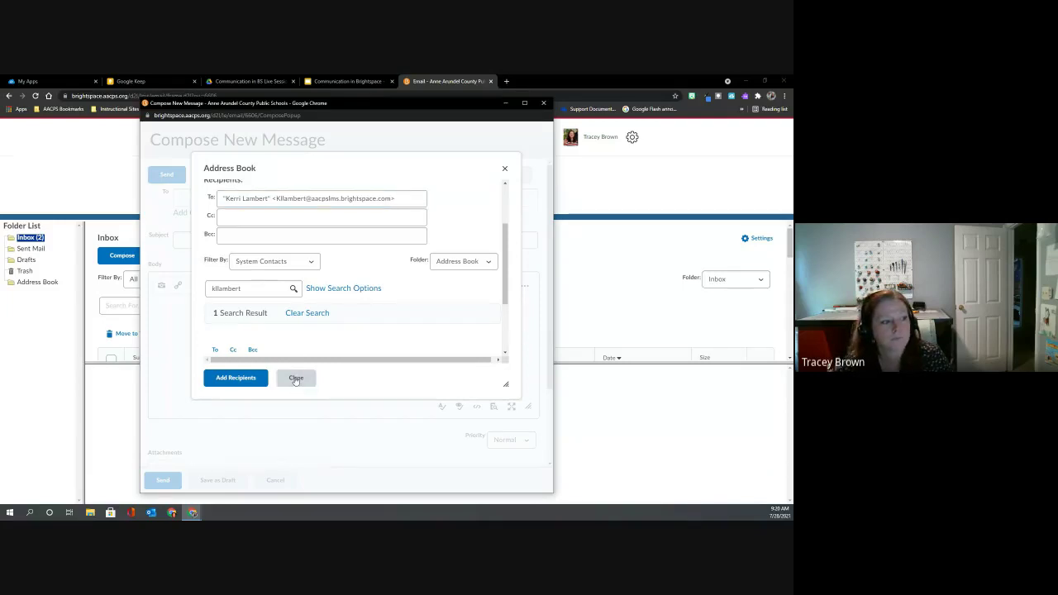
pyautogui.click(295, 379)
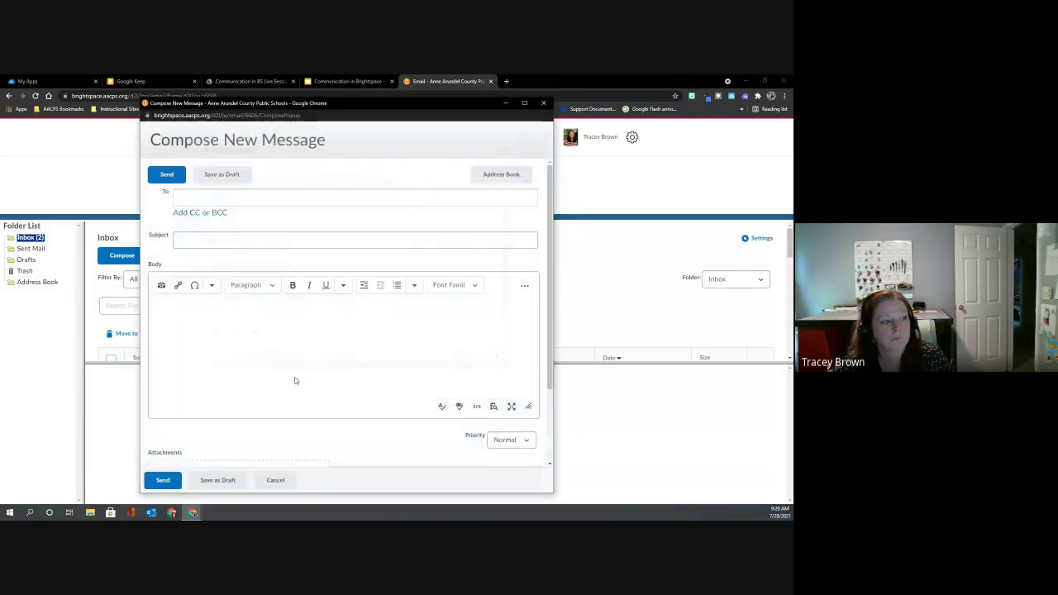
# Close the Compose New Message window without sending the blank message.
pyautogui.click(543, 103)
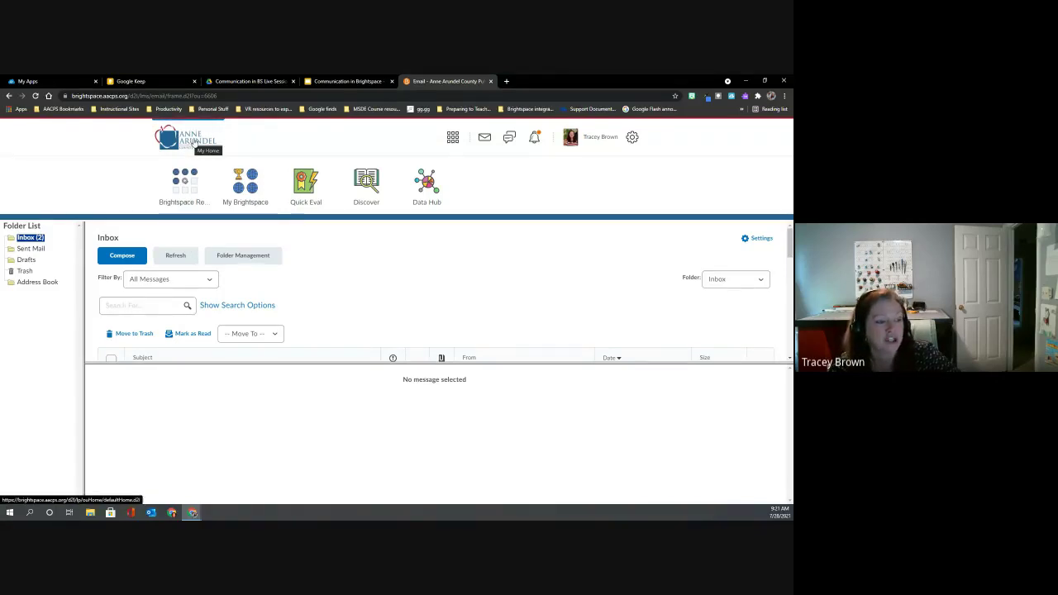
# Go to My Home and open the Sandbox tebrown1 course from the course selector.
pyautogui.click(193, 142)
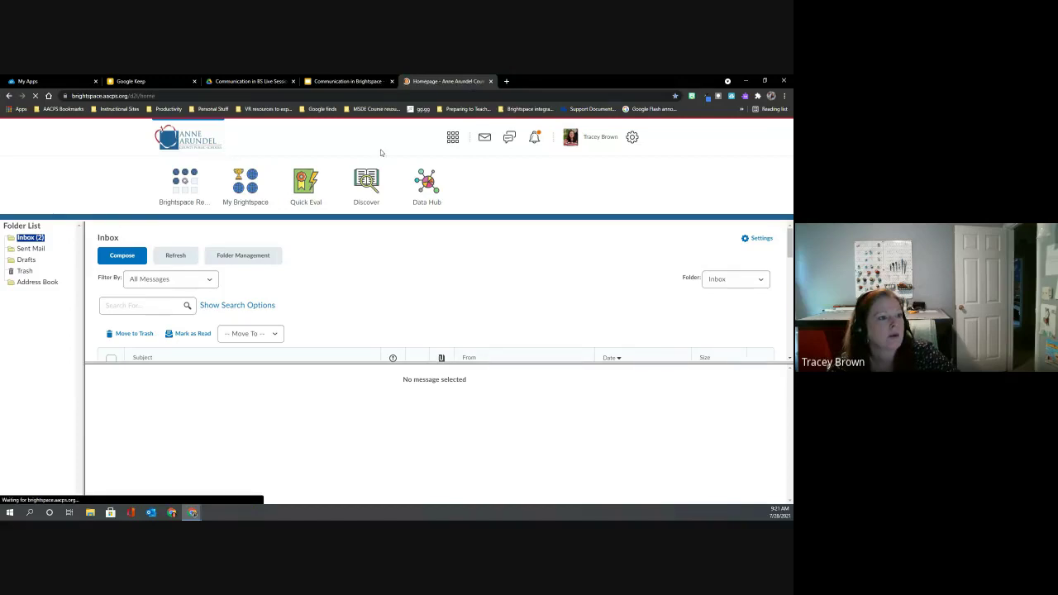
pyautogui.click(449, 138)
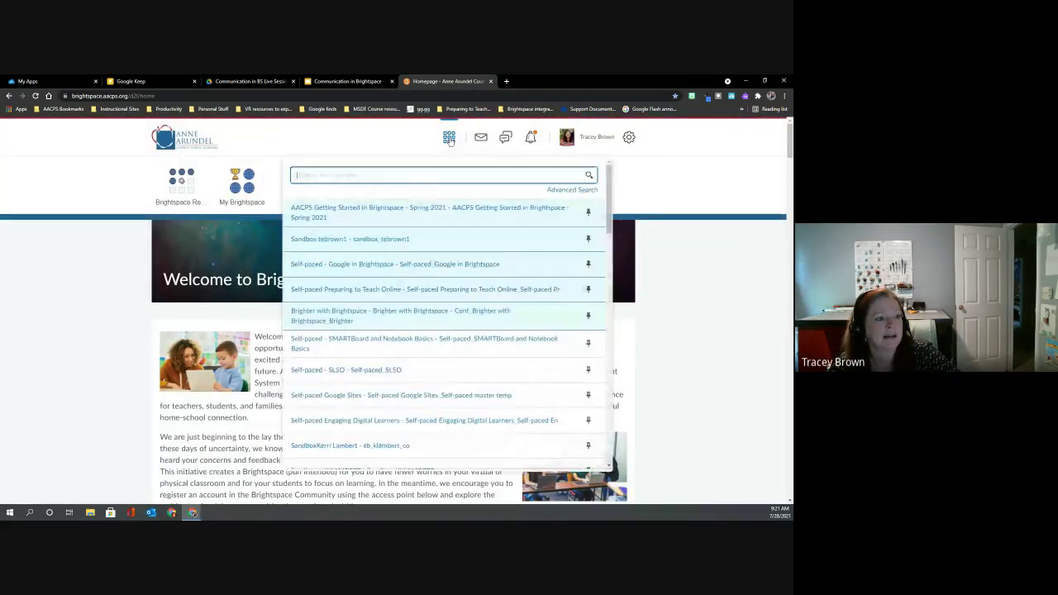
pyautogui.click(376, 240)
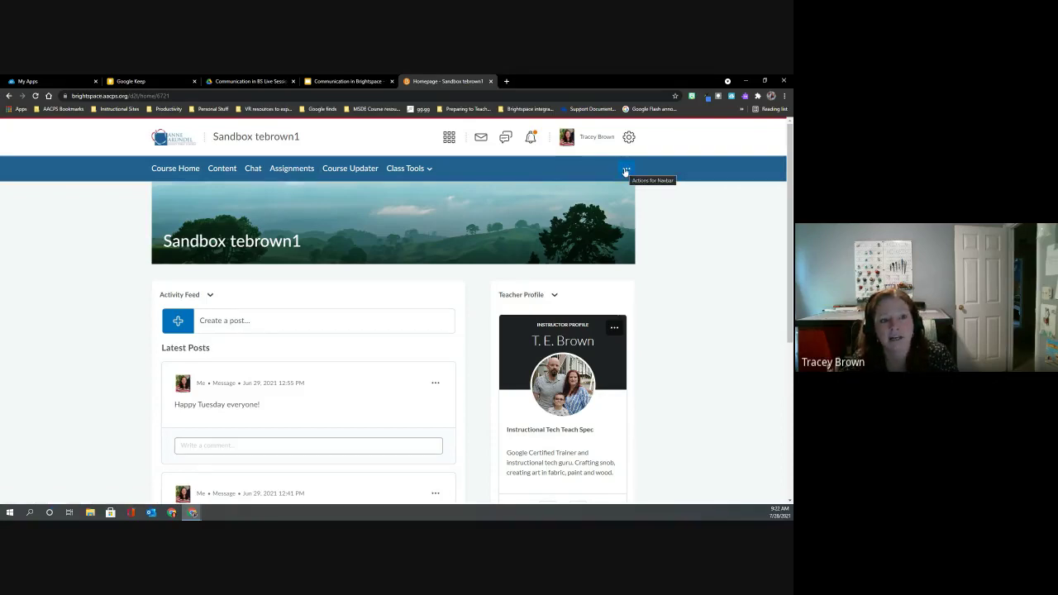
# Edit the course navbar to place Chat right after Course Home, then save and close.
pyautogui.click(625, 170)
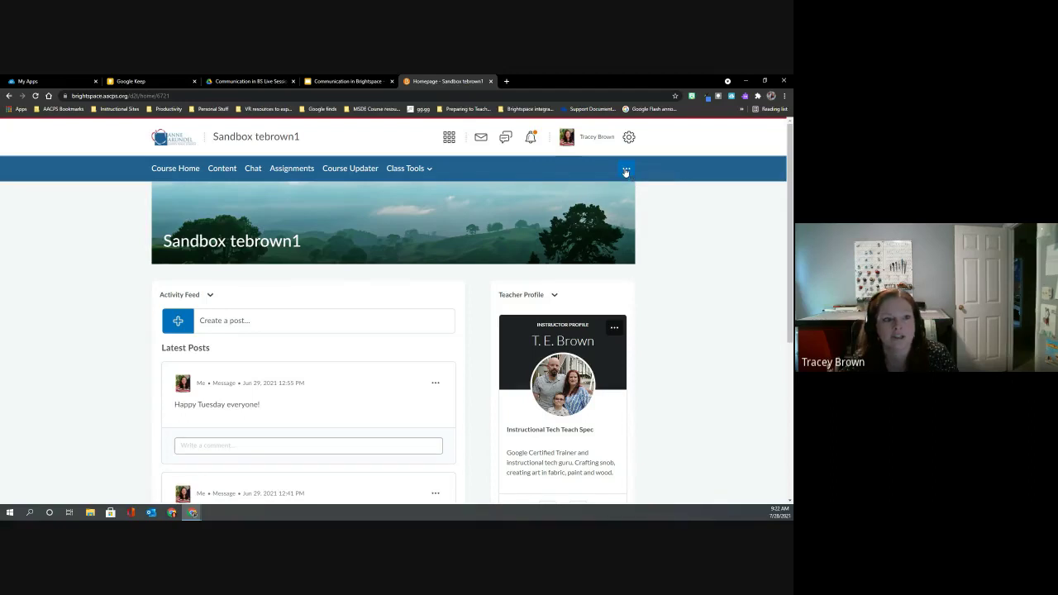
pyautogui.click(611, 200)
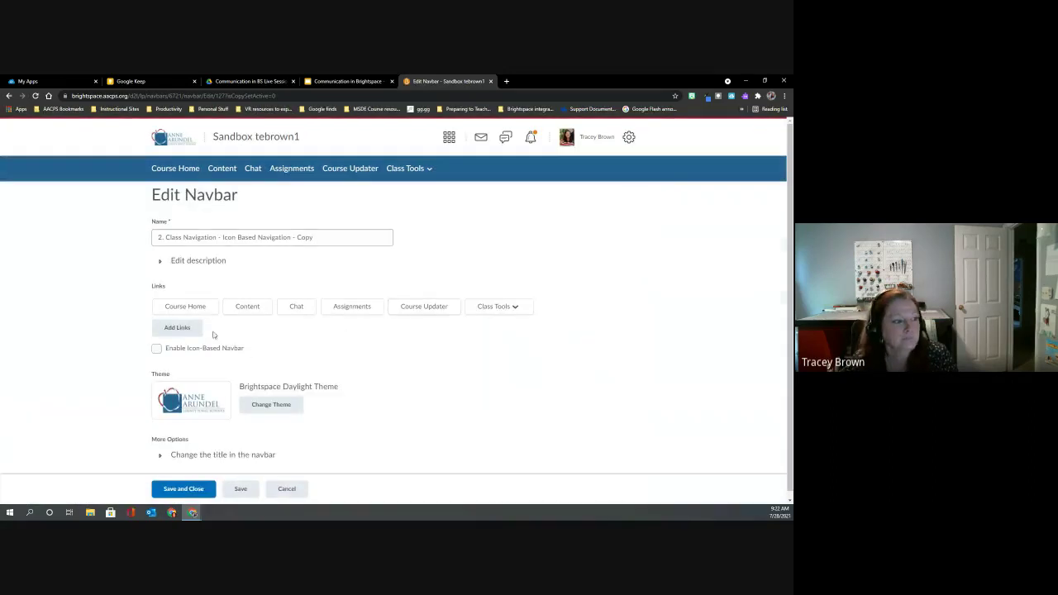
pyautogui.click(176, 328)
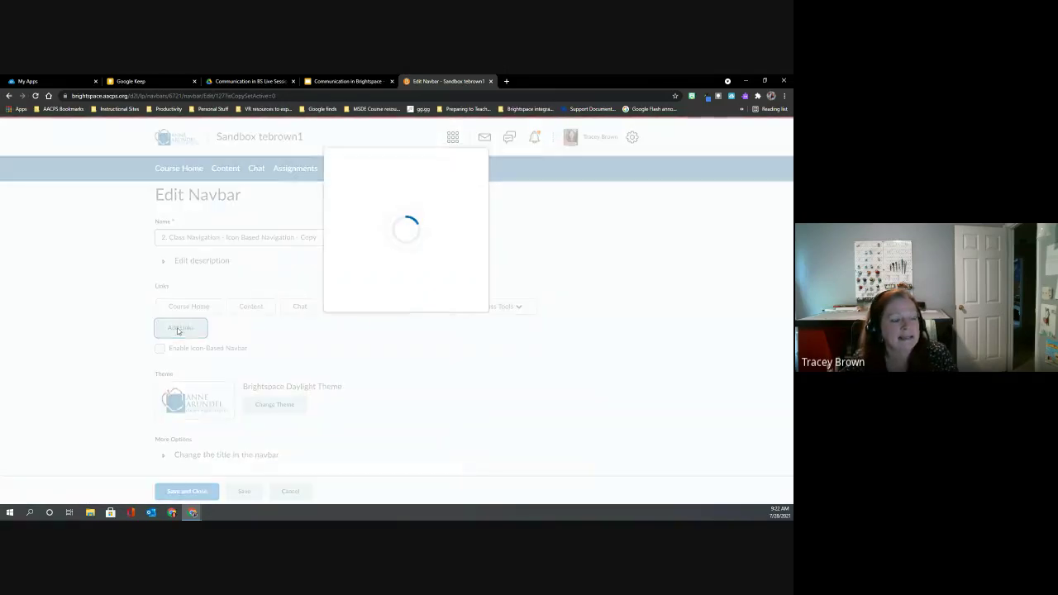
pyautogui.scroll(-5, 396, 250)
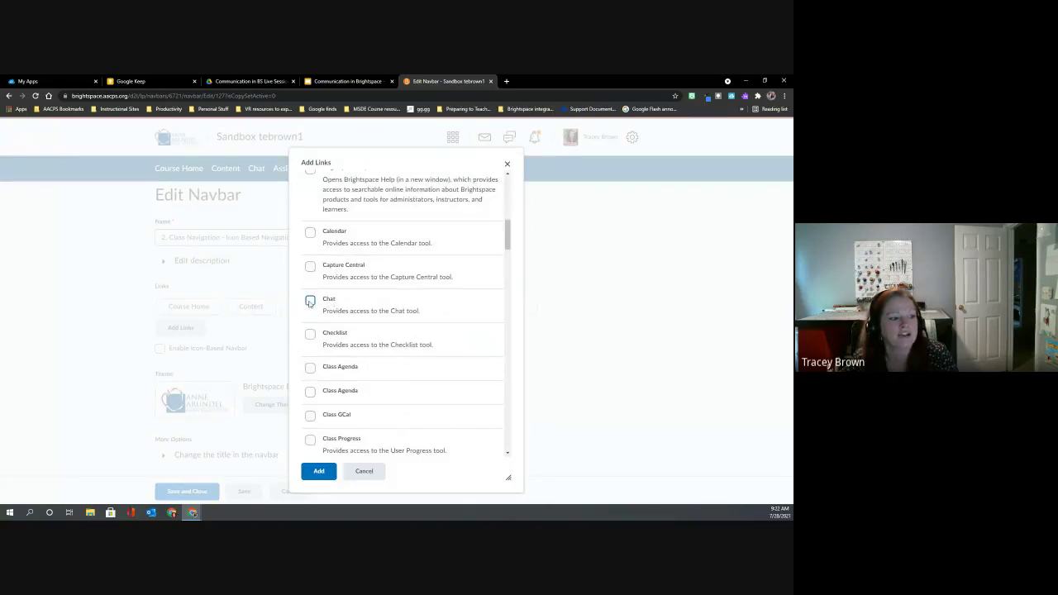
pyautogui.click(370, 471)
pyautogui.moveTo(293, 305); pyautogui.dragTo(233, 312)
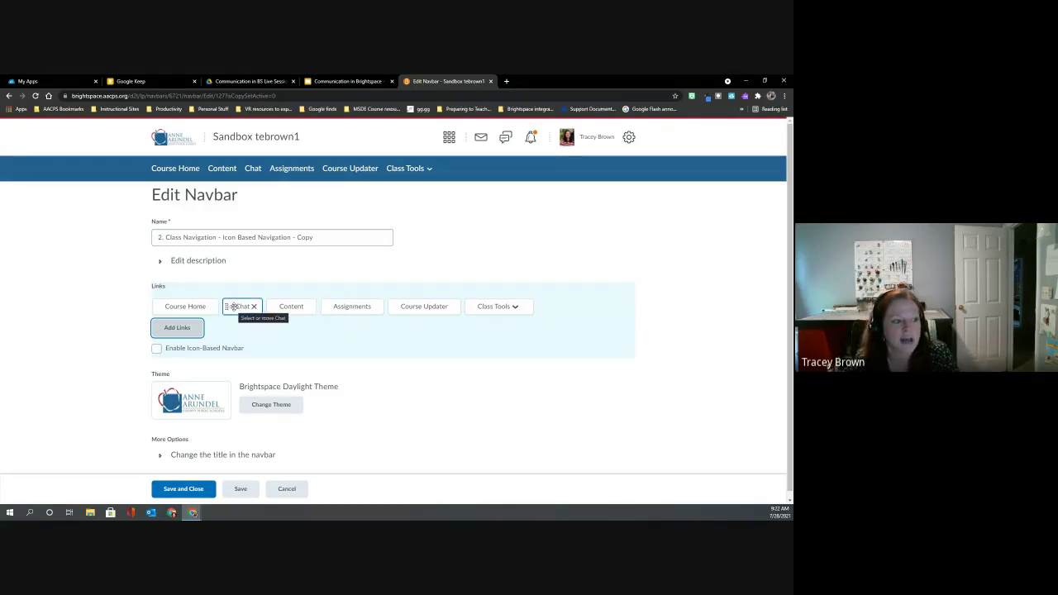
pyautogui.click(198, 490)
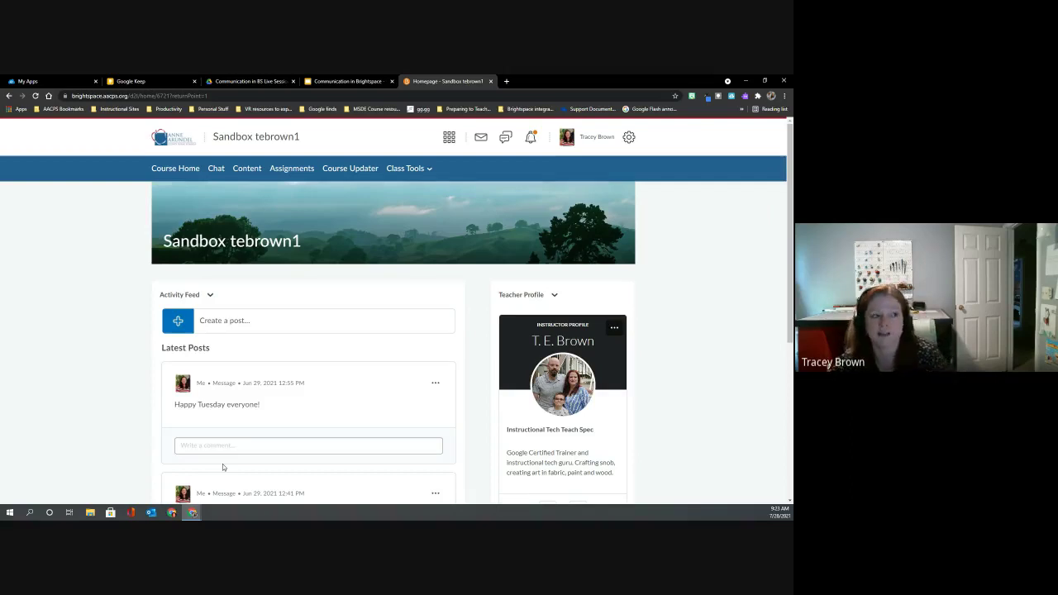
# Open the course Chat List showing the Homework help and Office hours chats.
pyautogui.click(286, 446)
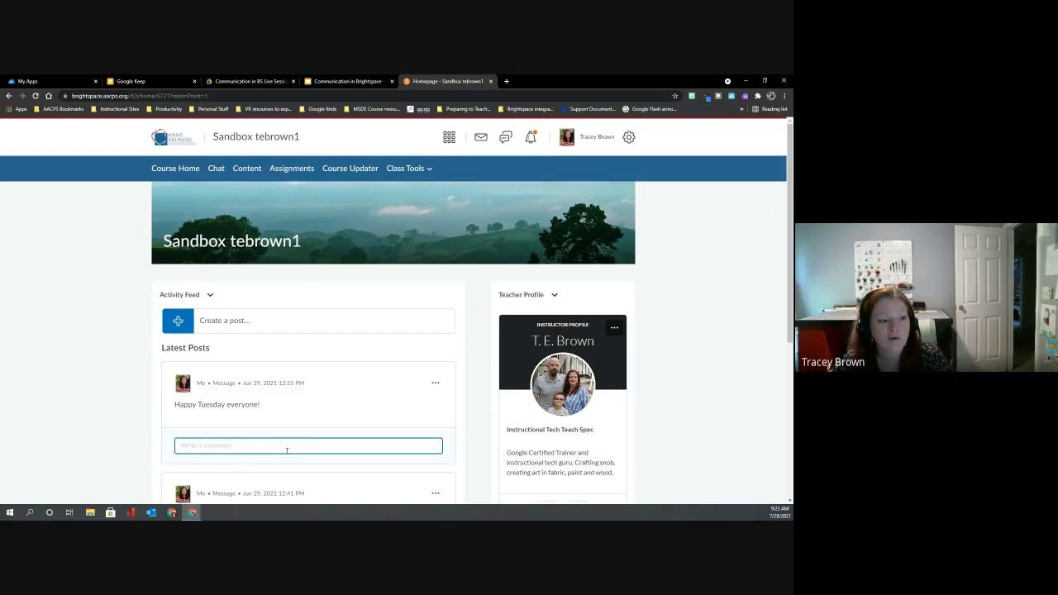
pyautogui.click(272, 384)
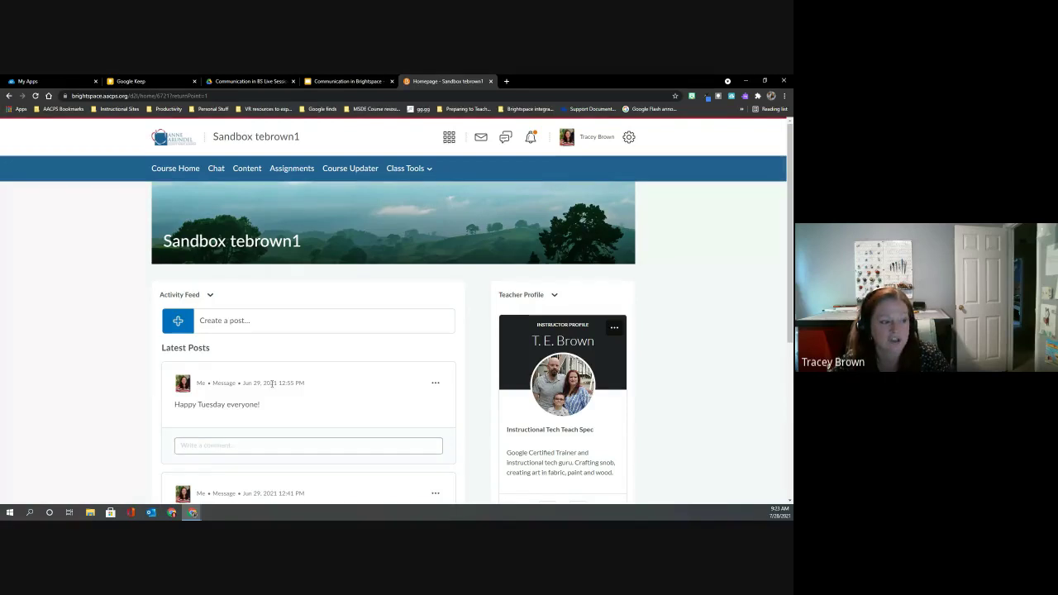
pyautogui.click(216, 170)
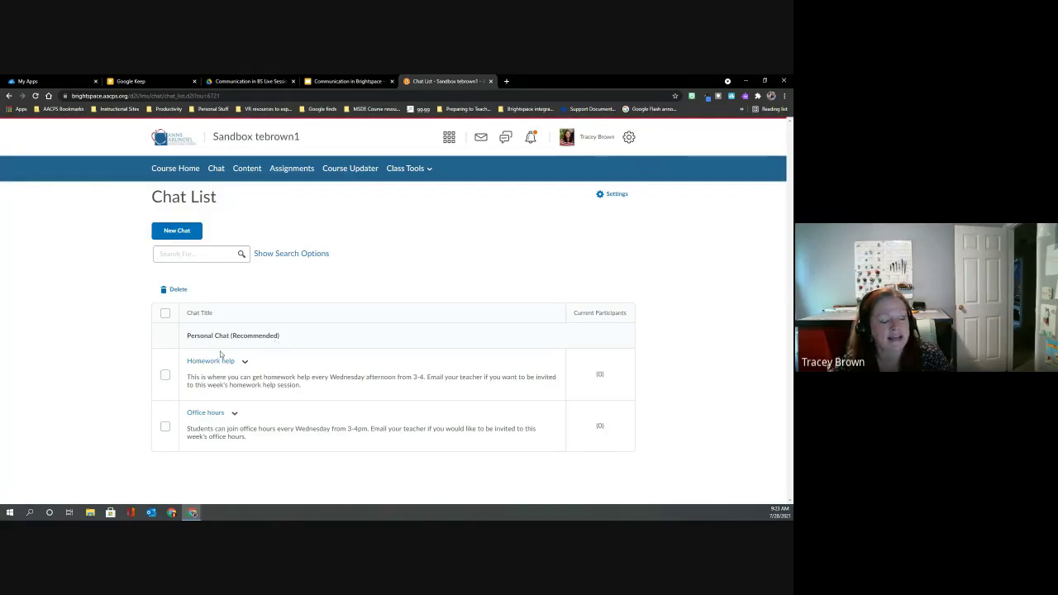
# Start a New Chat and enter the title 'Office hours 2'.
pyautogui.click(168, 234)
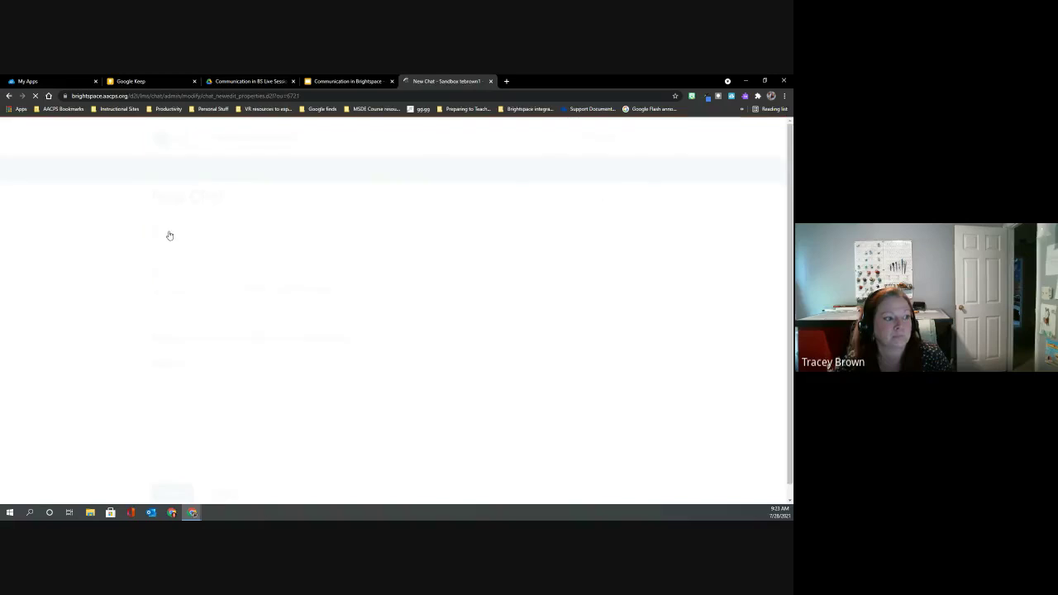
pyautogui.click(170, 247)
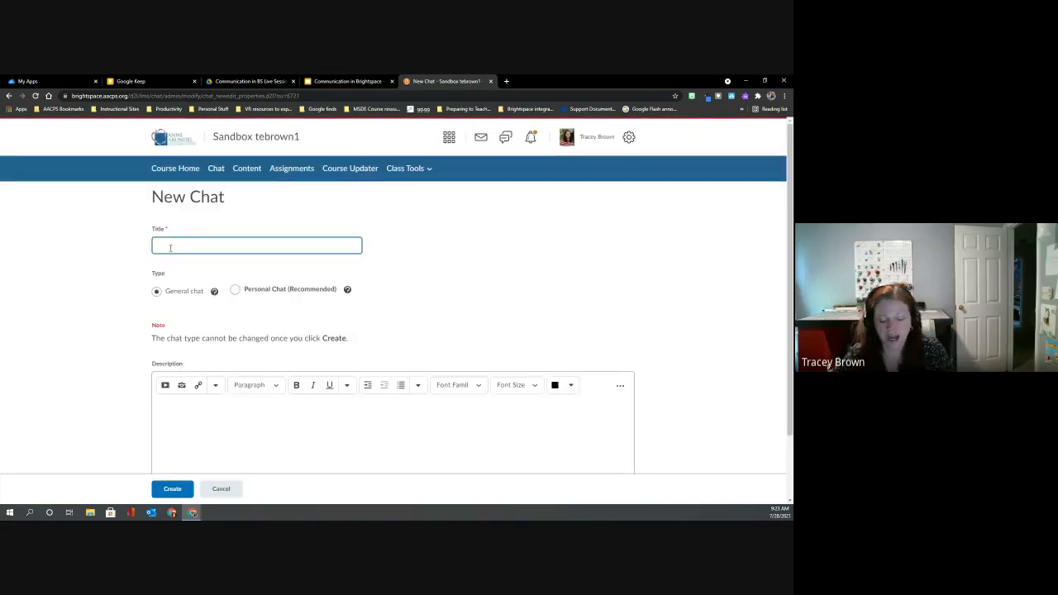
pyautogui.write('Of')
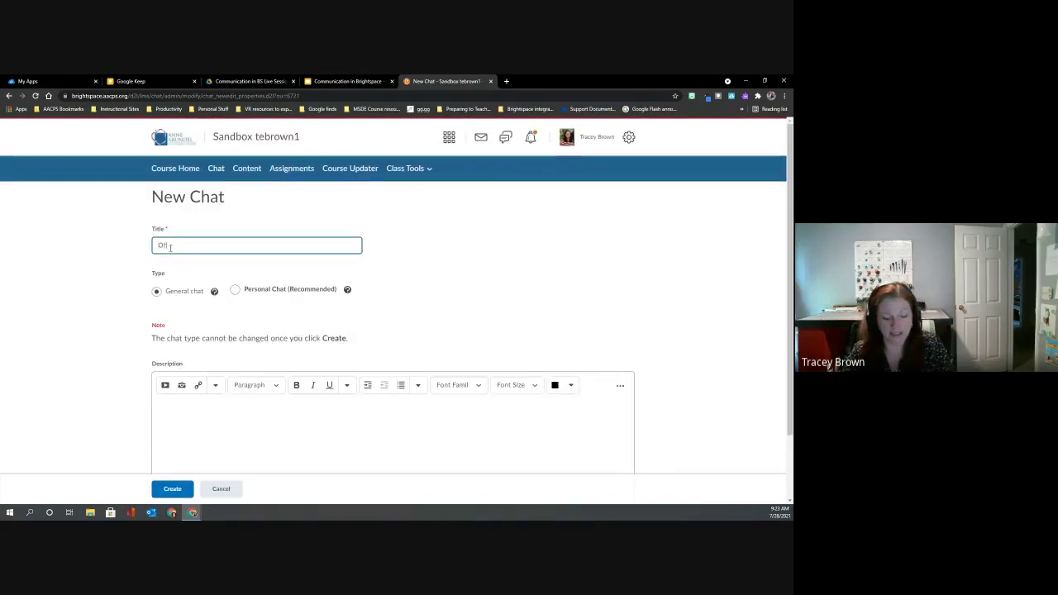
pyautogui.write('fice hours ')
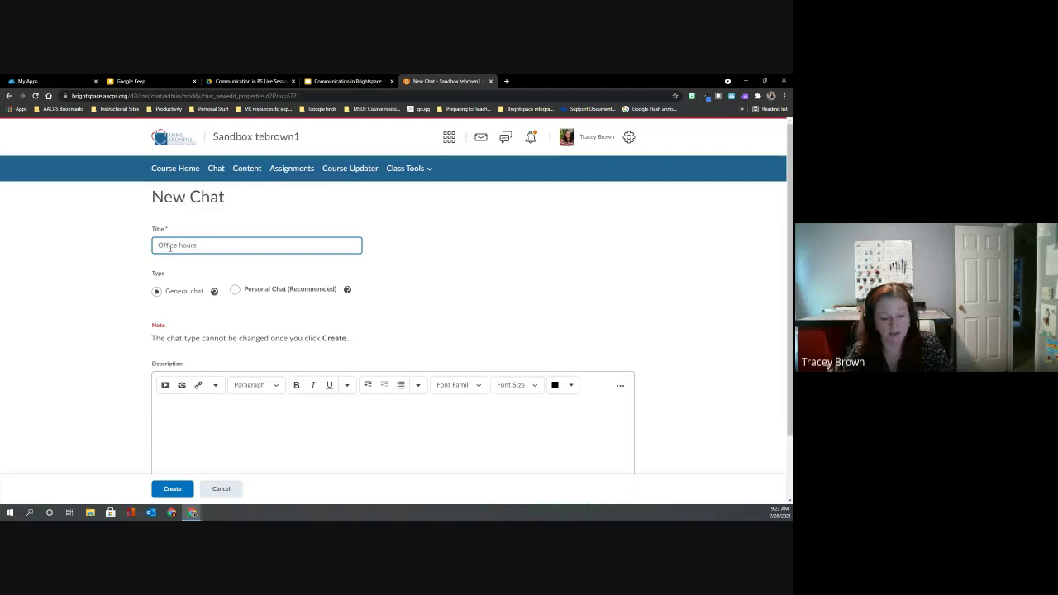
pyautogui.write('2')
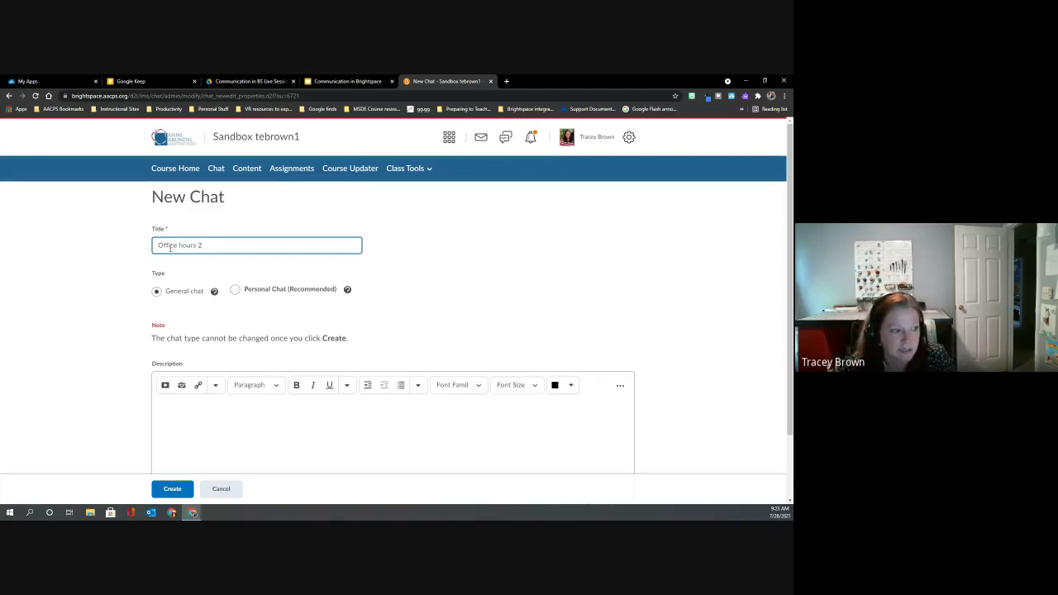
pyautogui.scroll(-1, 200, 415)
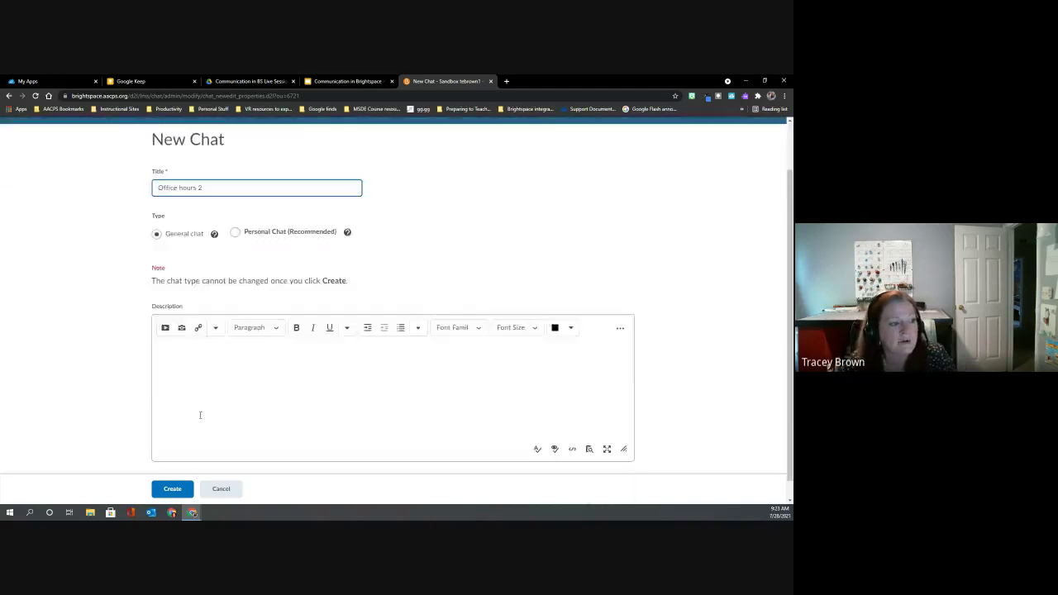
pyautogui.scroll(-1, 200, 415)
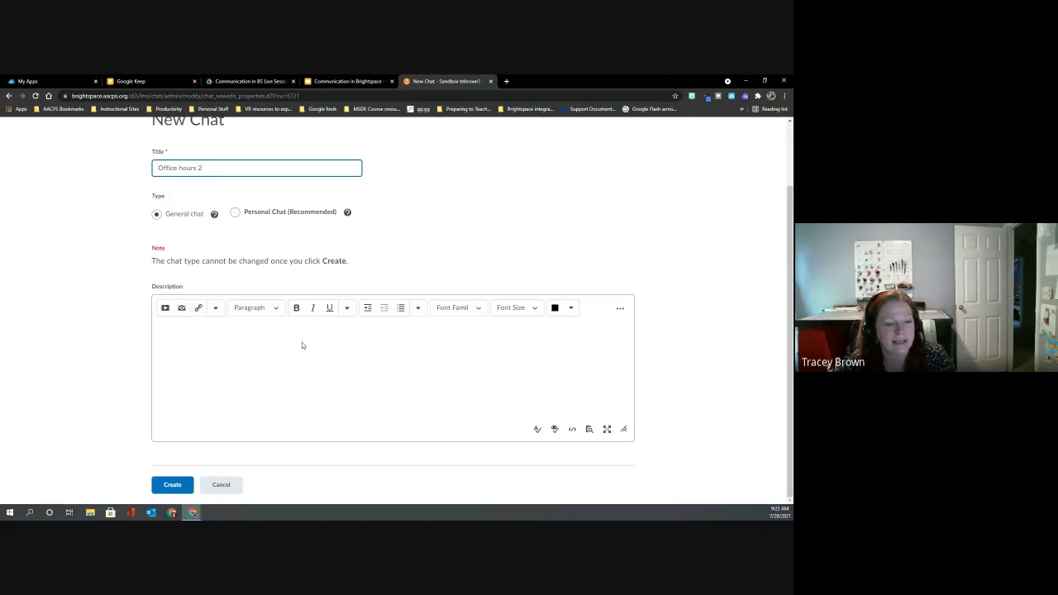
pyautogui.scroll(2, 303, 346)
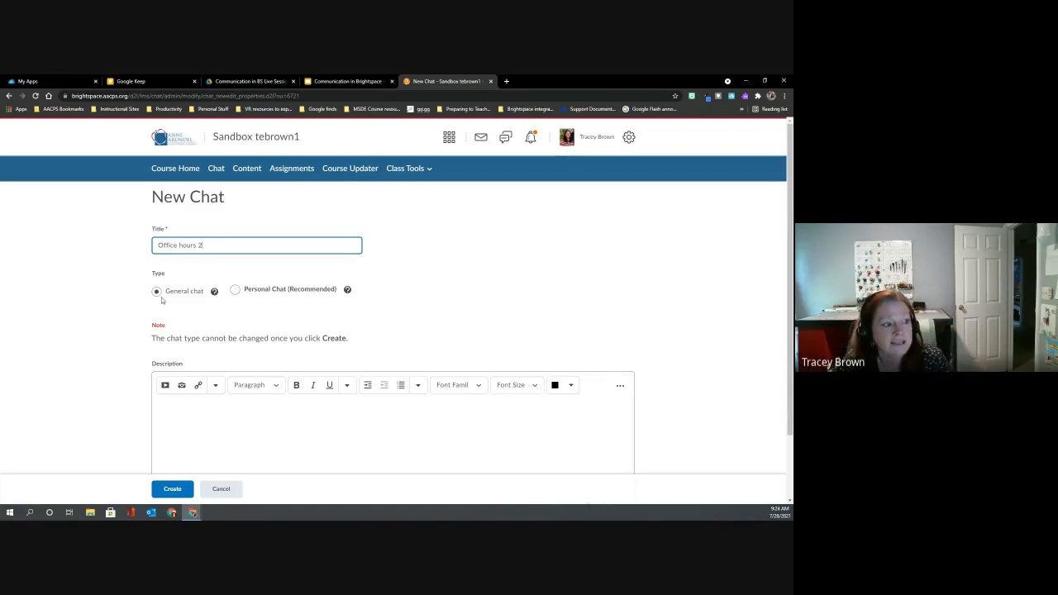
# Review the General and Personal chat help, then choose Personal Chat (Recommended).
pyautogui.click(214, 293)
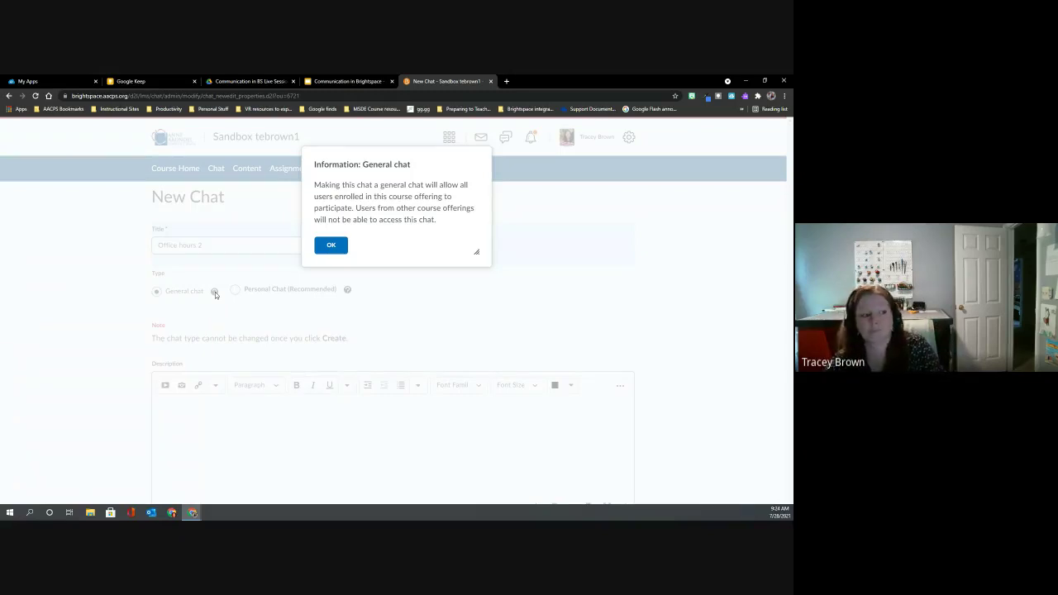
pyautogui.click(331, 245)
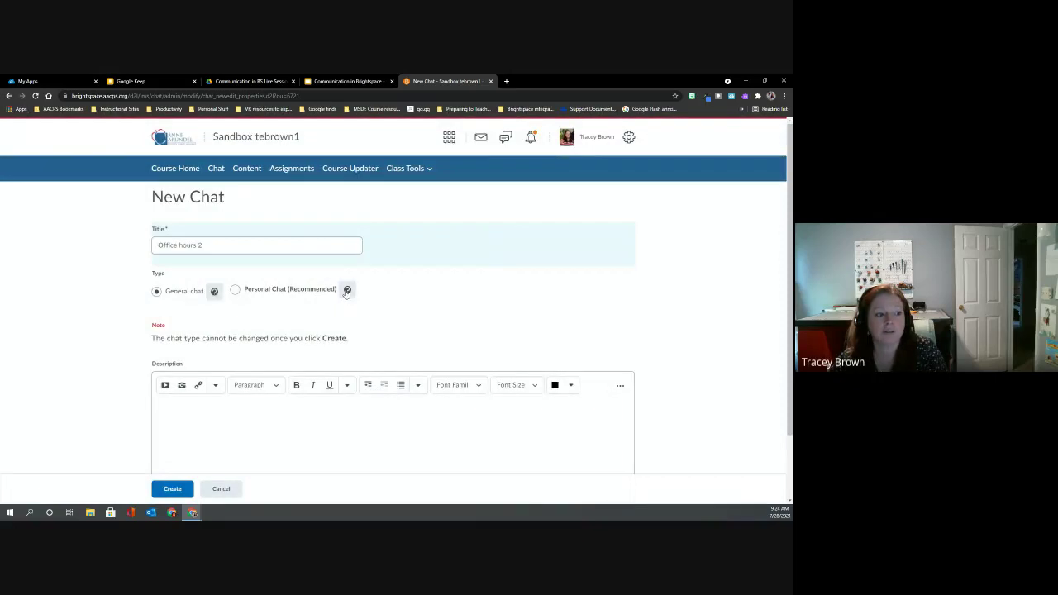
pyautogui.click(347, 290)
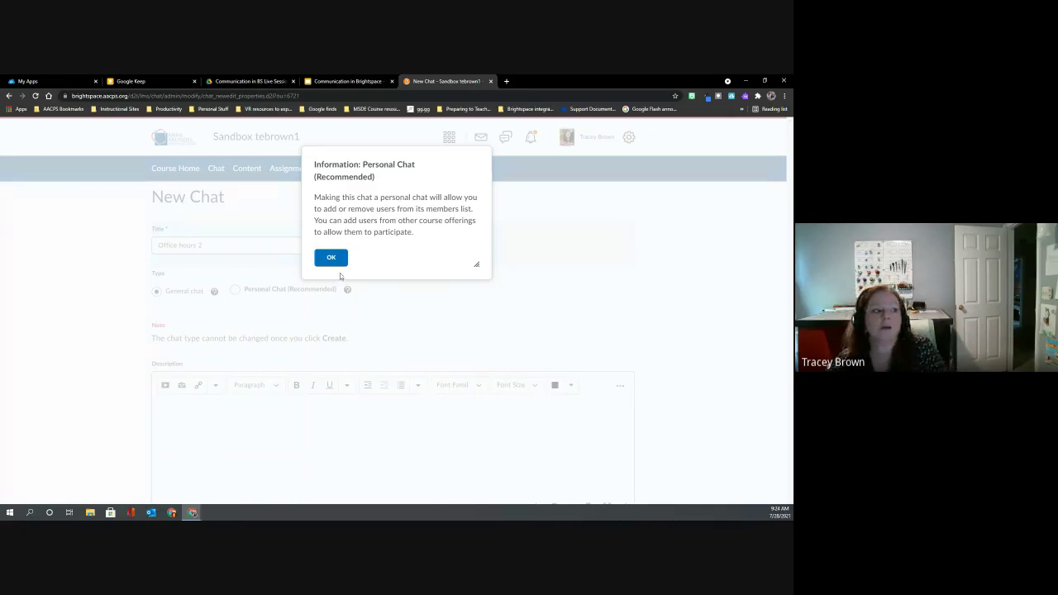
pyautogui.click(330, 257)
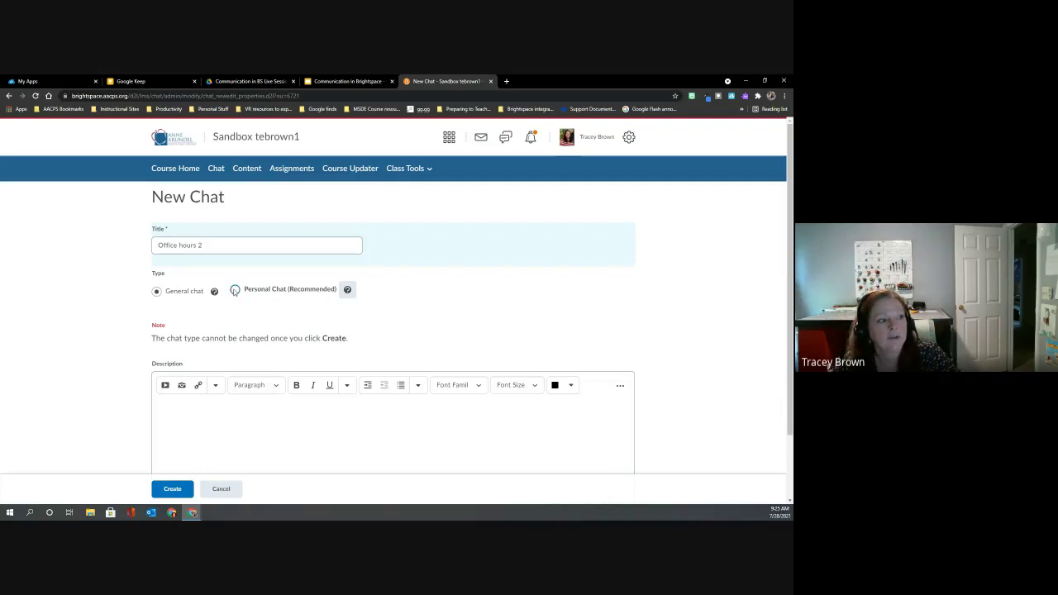
pyautogui.click(236, 291)
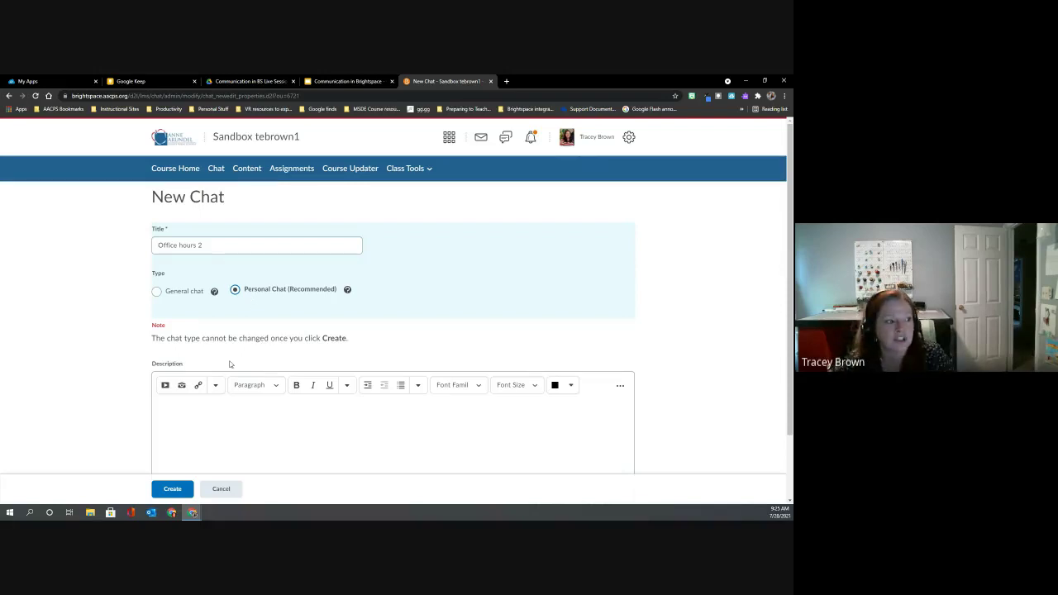
# Create the Office hours 2 chat and view its Chat Members list.
pyautogui.click(174, 489)
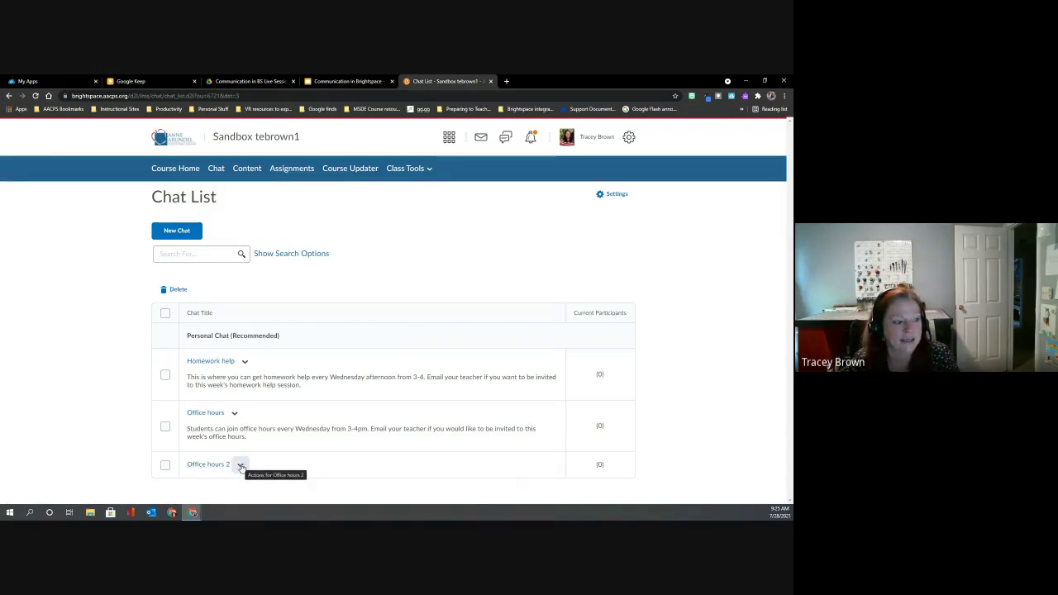
pyautogui.click(241, 467)
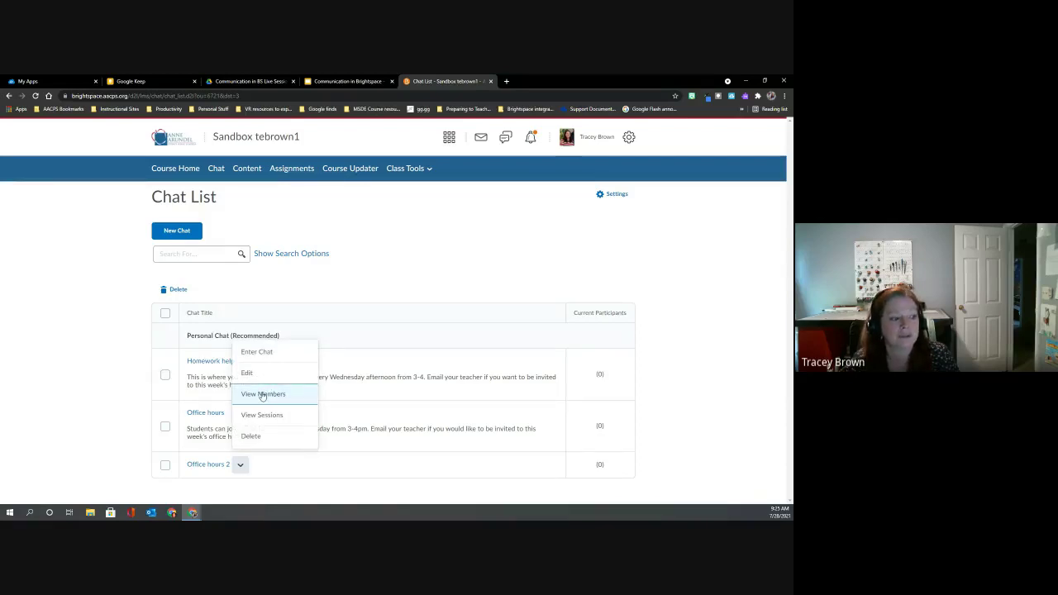
pyautogui.click(263, 395)
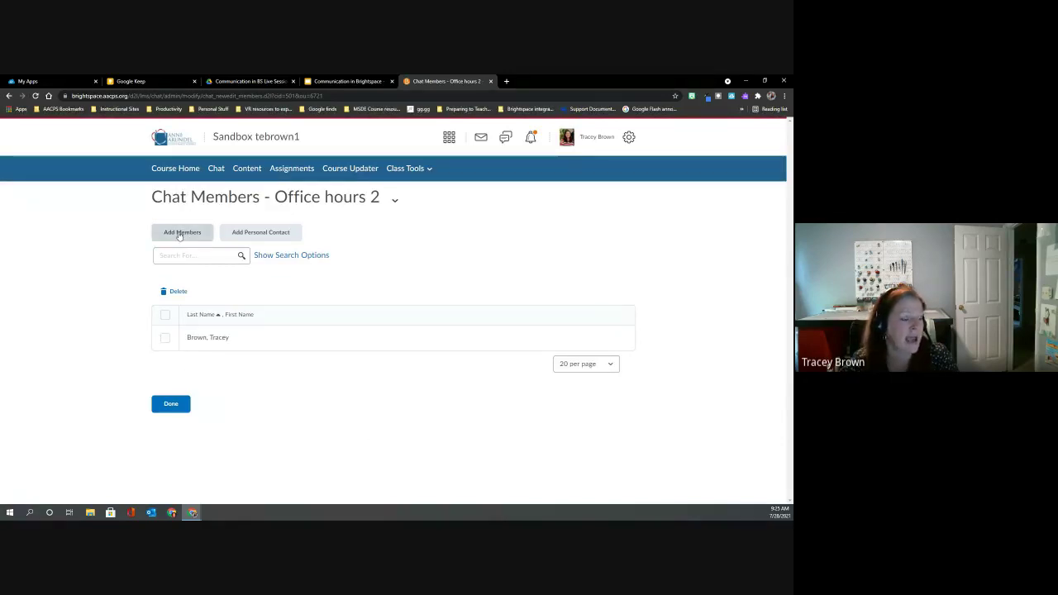
# Add a course student as the second member of the Office hours 2 chat.
pyautogui.click(179, 235)
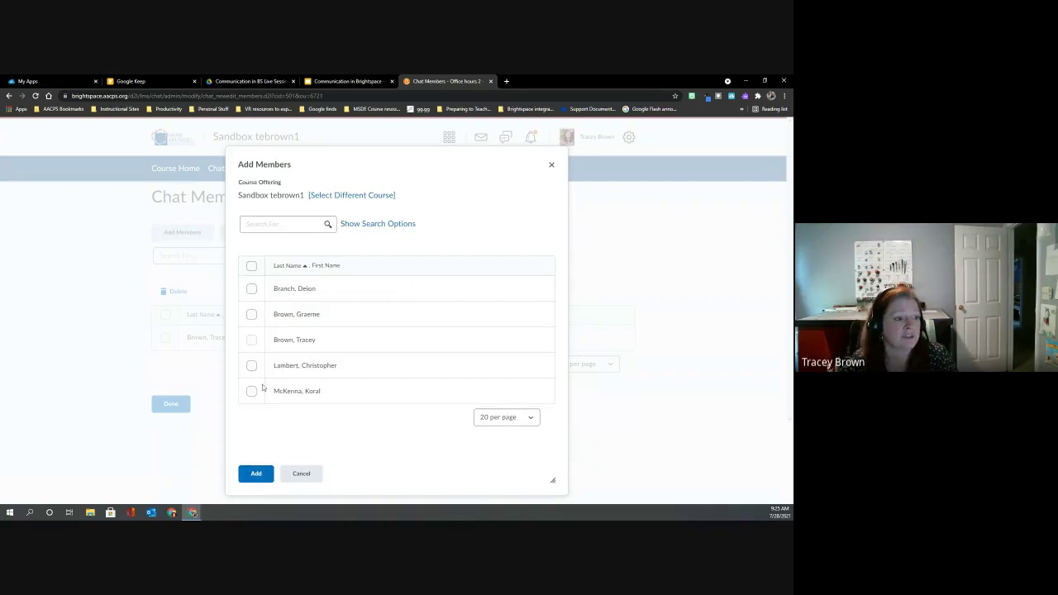
pyautogui.click(252, 391)
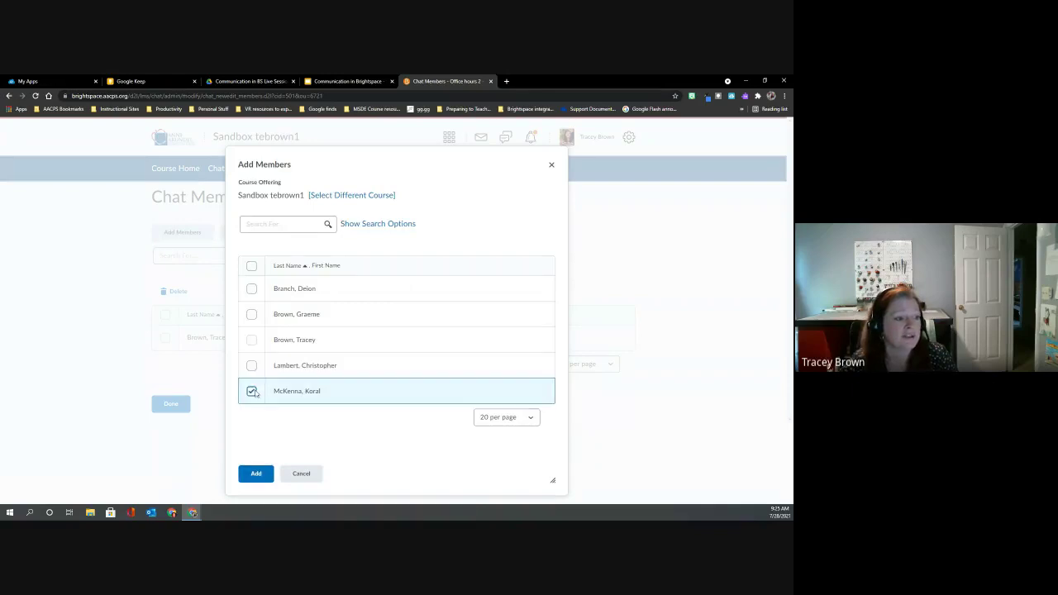
pyautogui.click(256, 473)
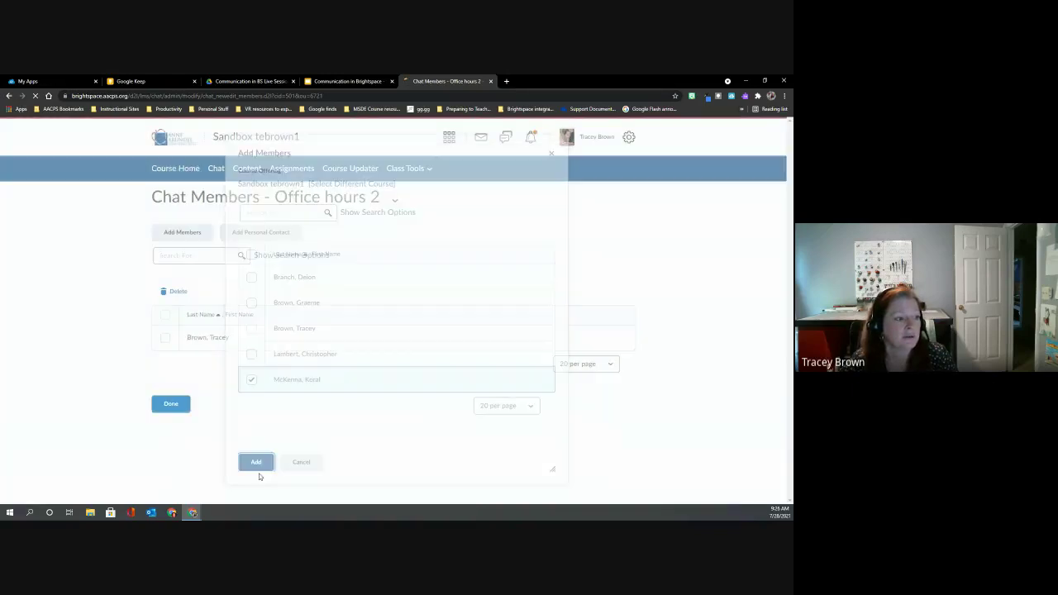
# Search personal contacts for a username, close without adding anyone, and return to the Chat List.
pyautogui.click(248, 234)
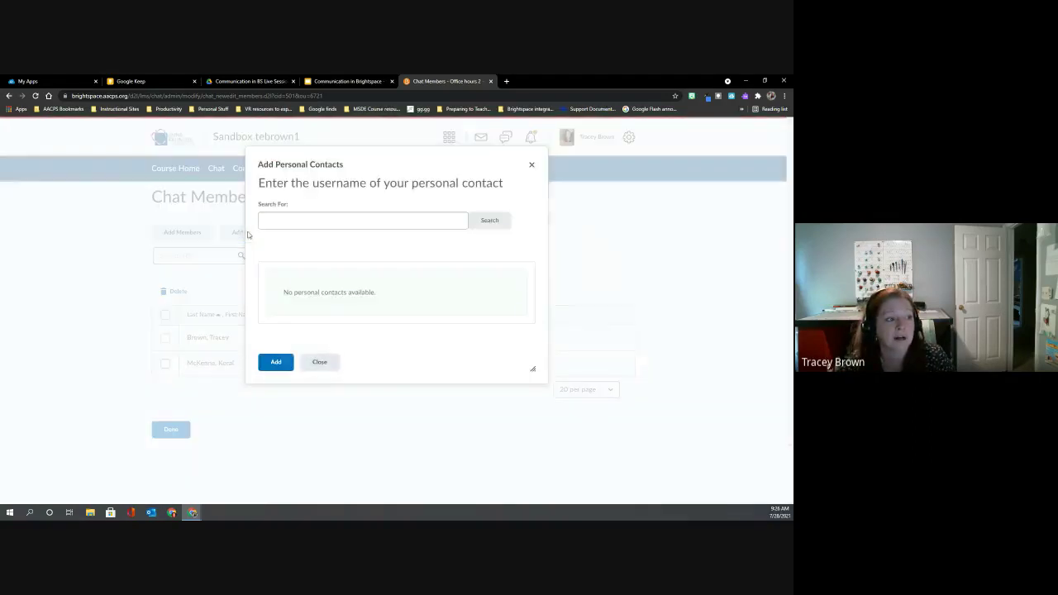
pyautogui.click(289, 221)
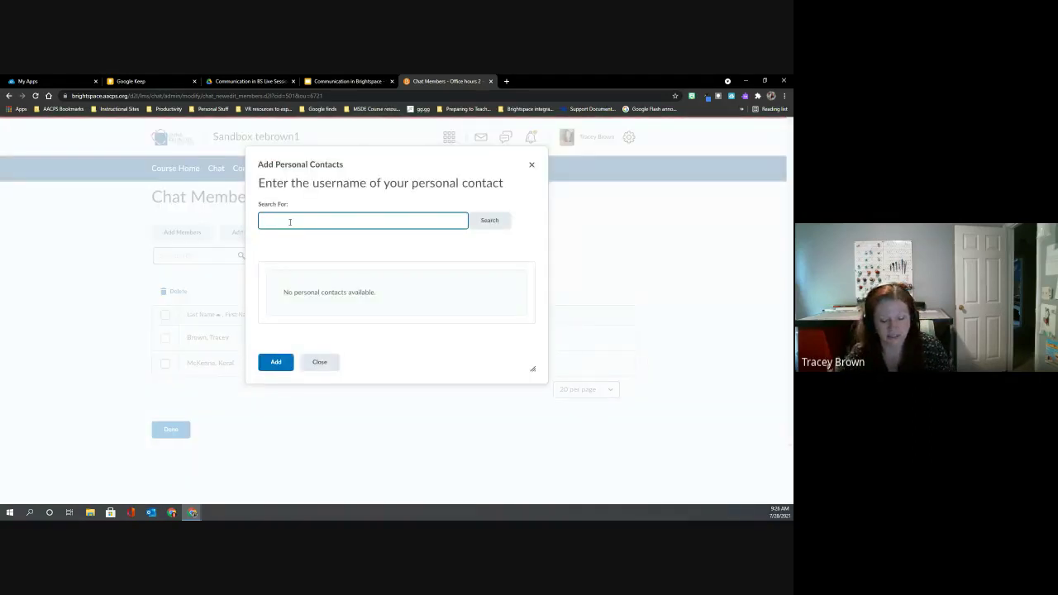
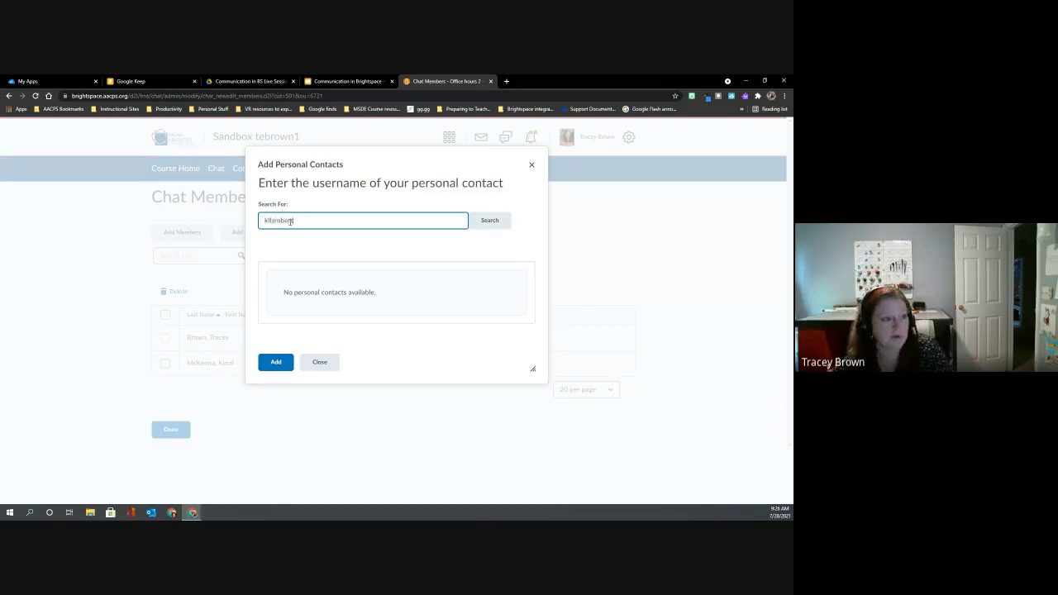
pyautogui.click(489, 220)
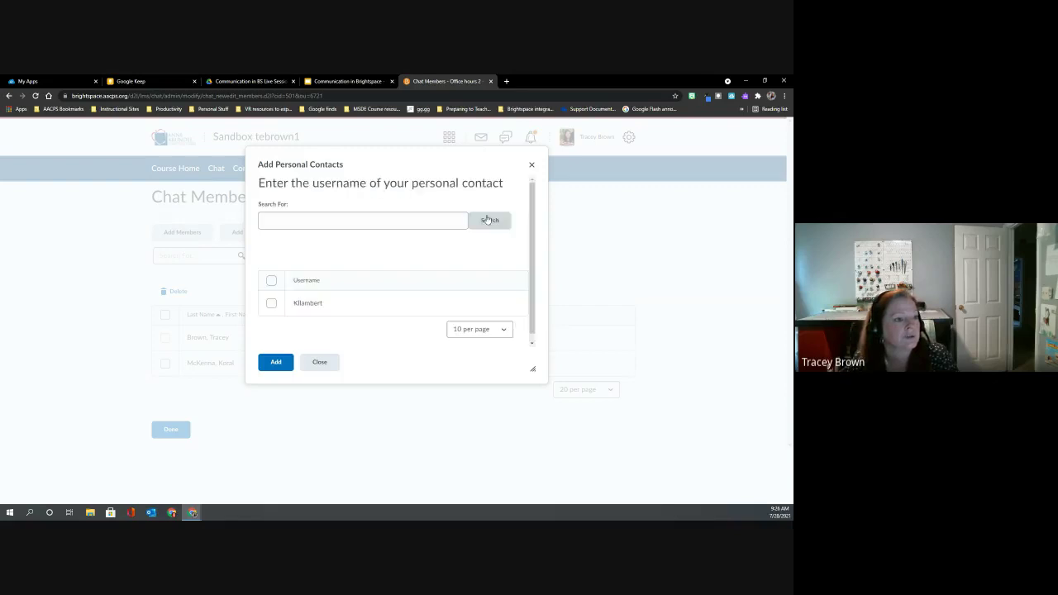
pyautogui.click(271, 303)
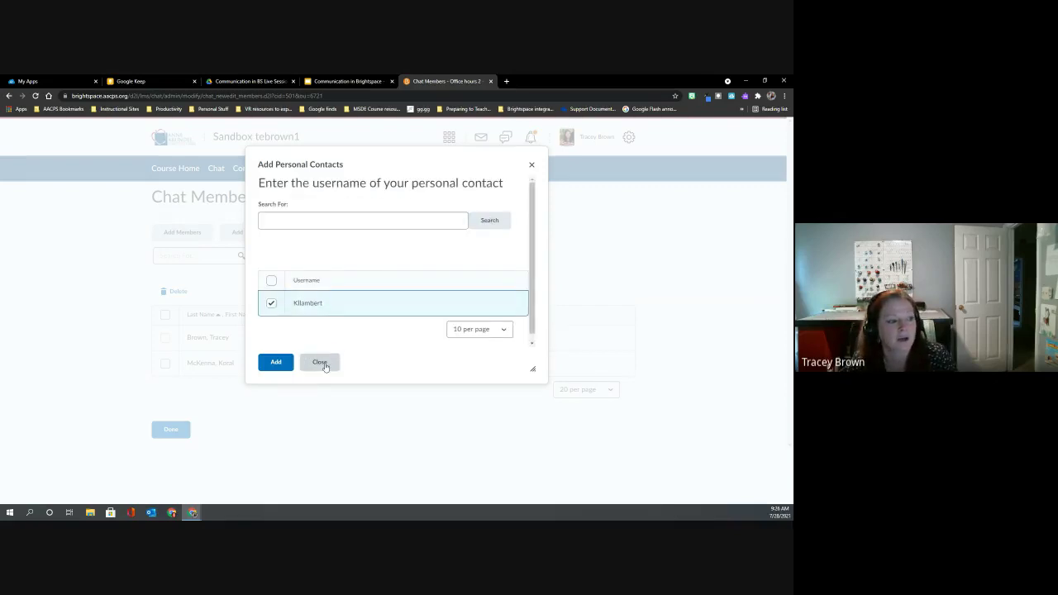
pyautogui.click(320, 363)
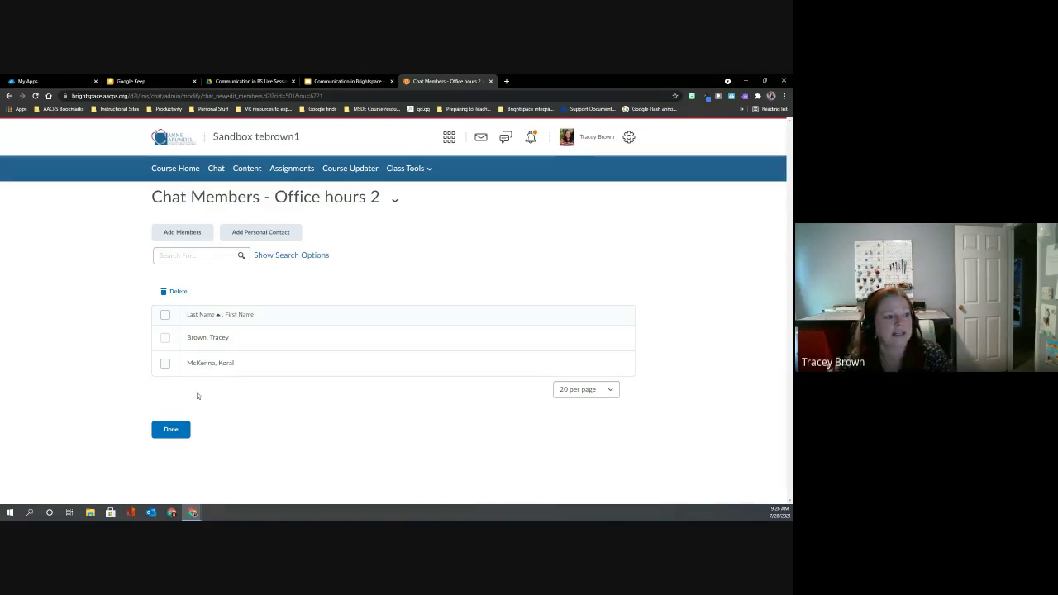
pyautogui.click(171, 431)
pyautogui.click(171, 431)
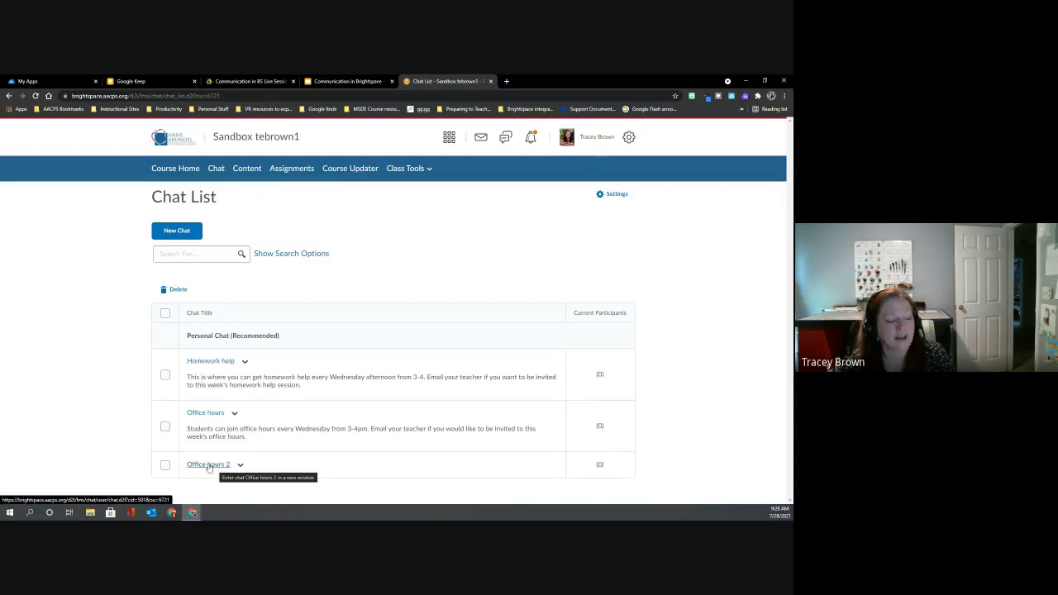
# Enter the Office hours 2 chat room and post 'Good morning' to it.
pyautogui.click(197, 465)
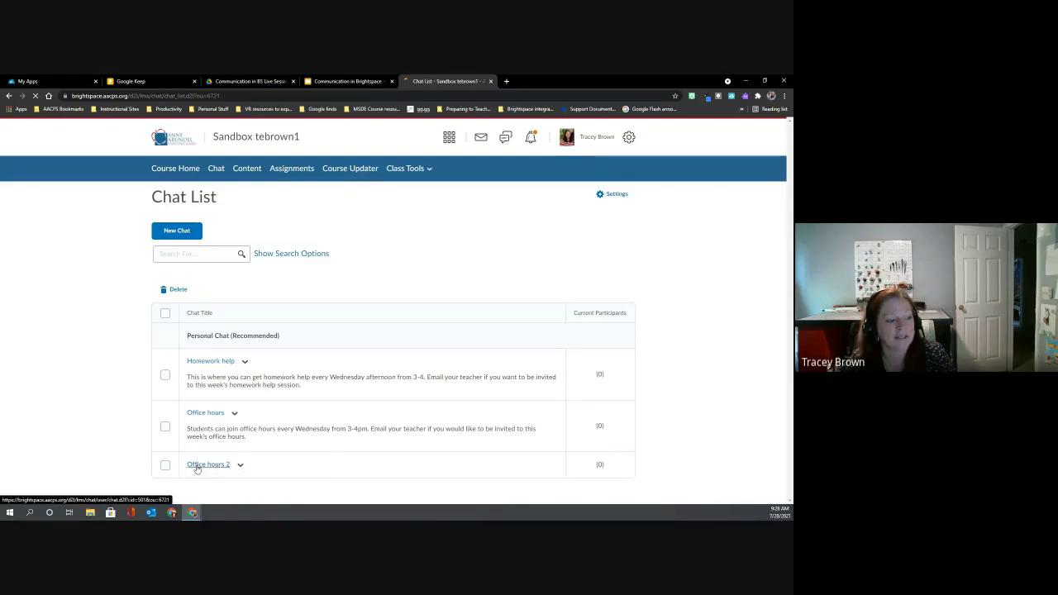
pyautogui.click(298, 394)
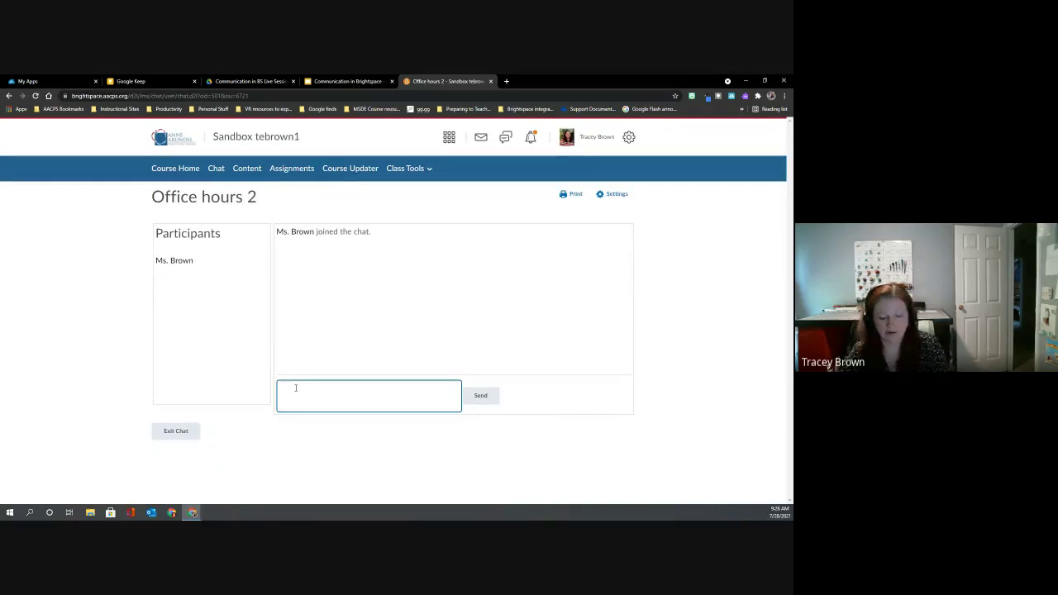
pyautogui.write('Good morning!')
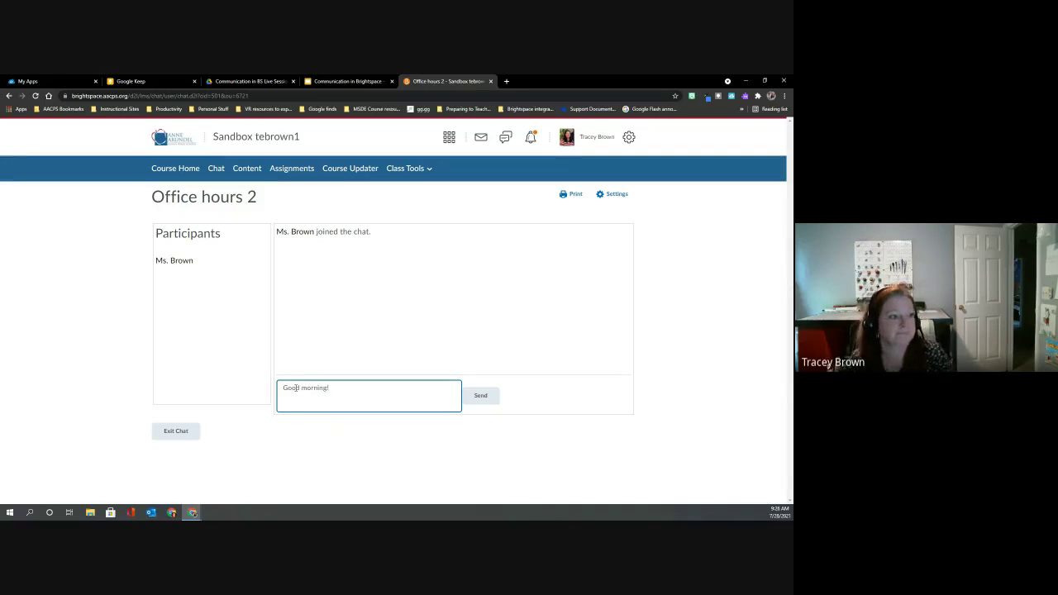
pyautogui.click(478, 398)
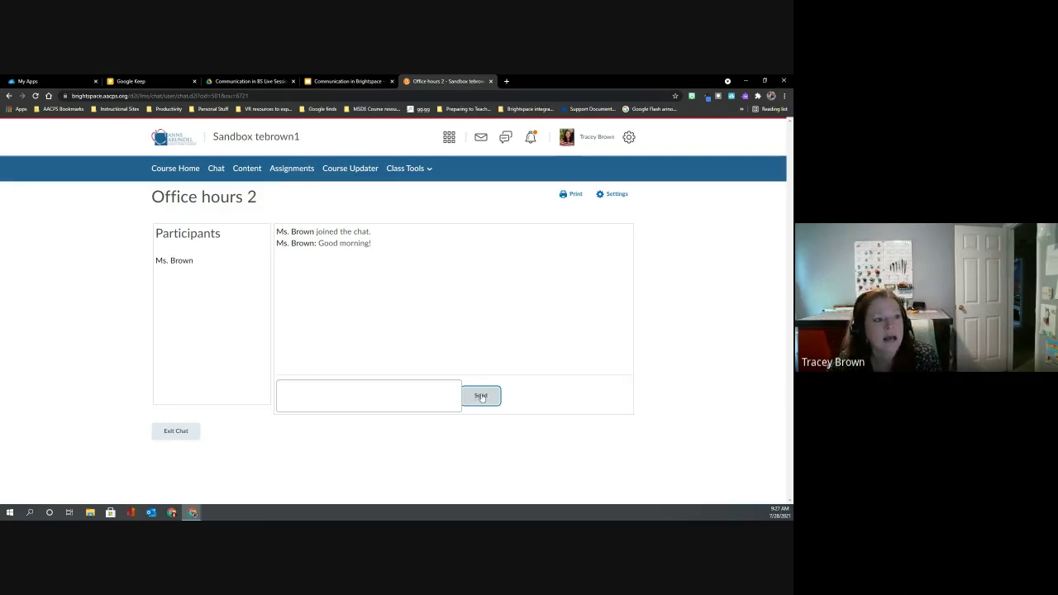
# Review the chat settings (old-to-new order, Bleep Bleep, Ring 1, No Sound) and save them.
pyautogui.click(616, 196)
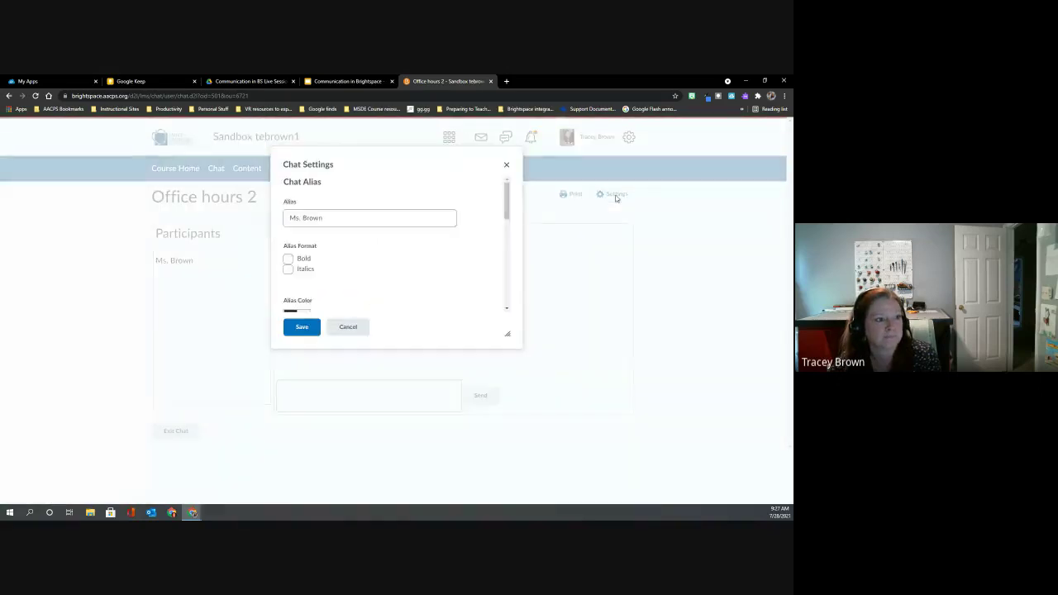
pyautogui.click(285, 222)
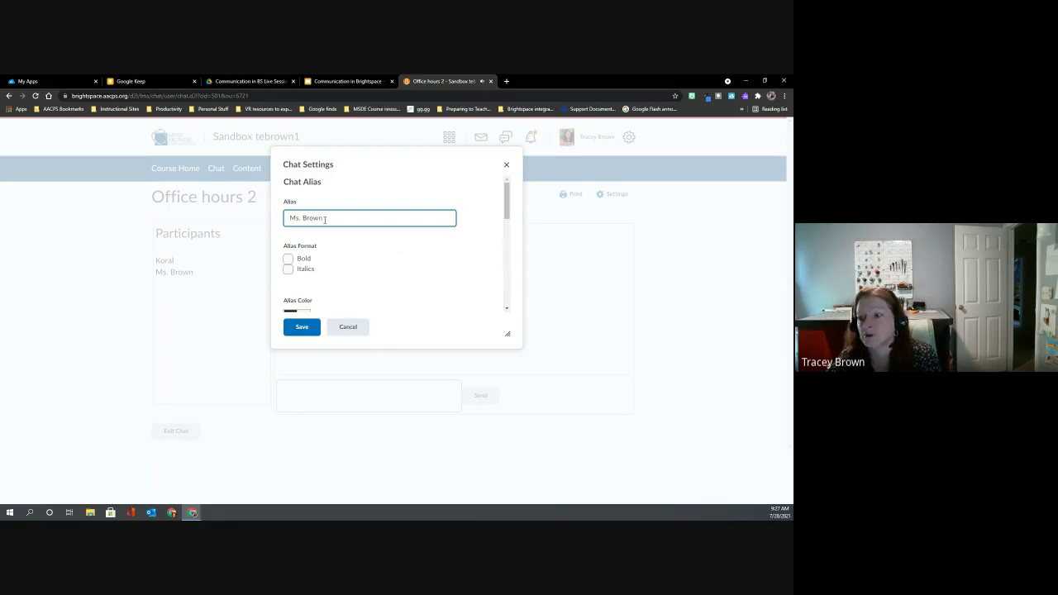
pyautogui.scroll(-1, 310, 240)
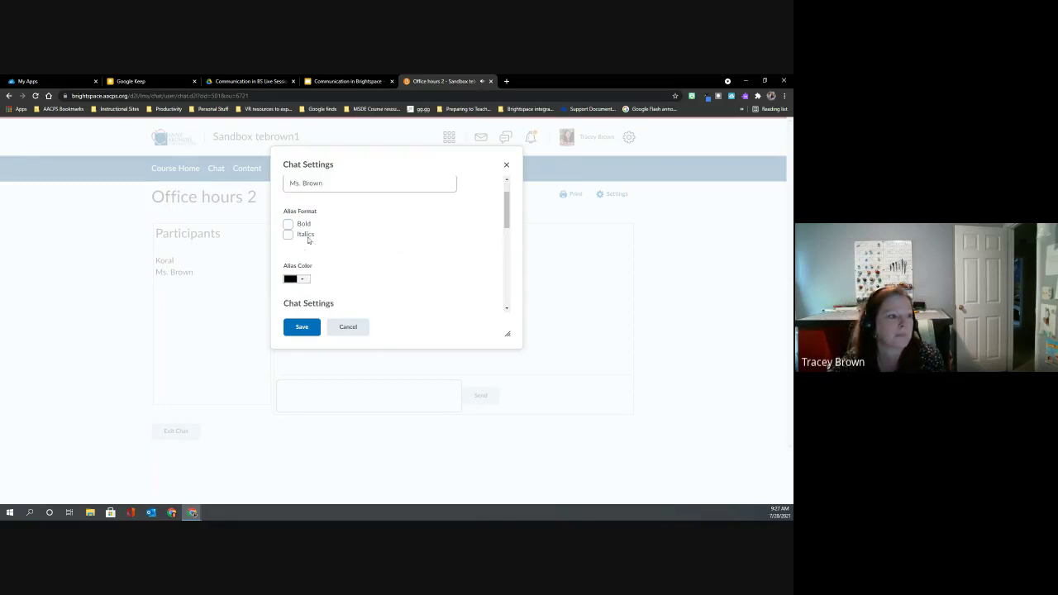
pyautogui.scroll(-2, 294, 214)
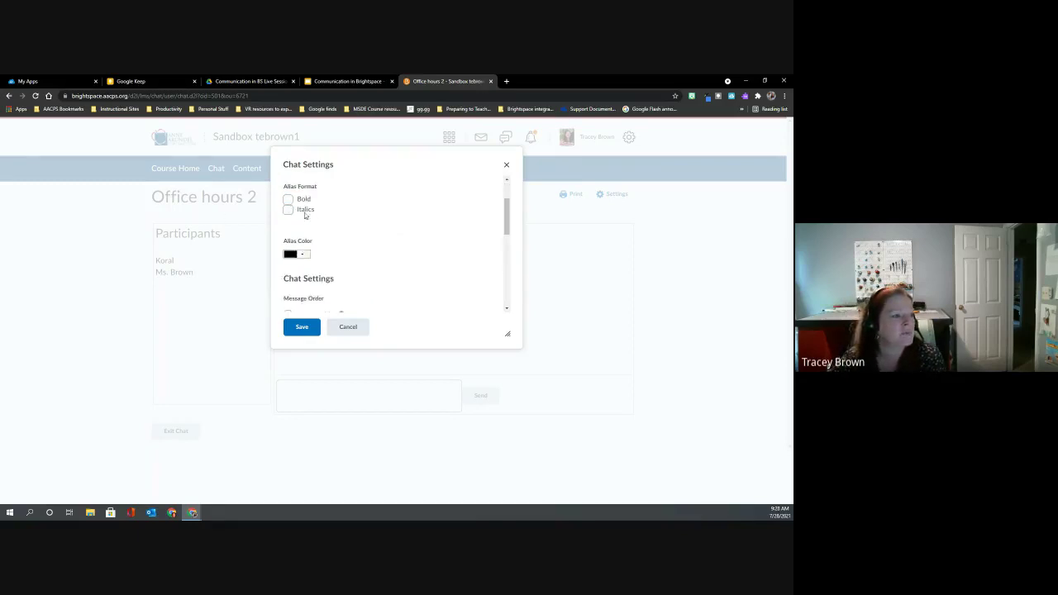
pyautogui.scroll(-1, 305, 194)
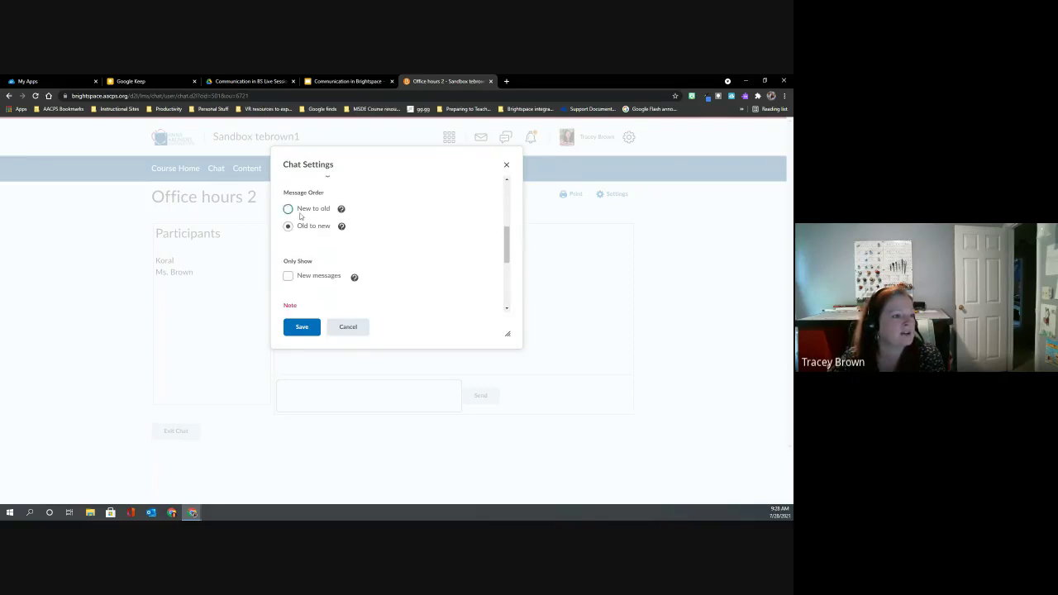
pyautogui.scroll(-4, 299, 233)
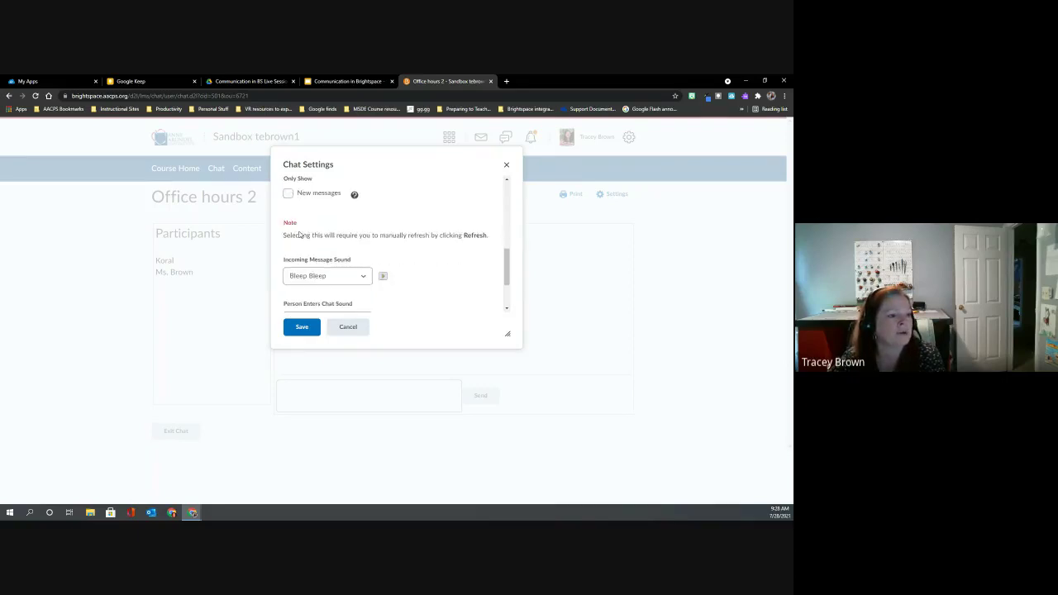
pyautogui.scroll(1, 300, 234)
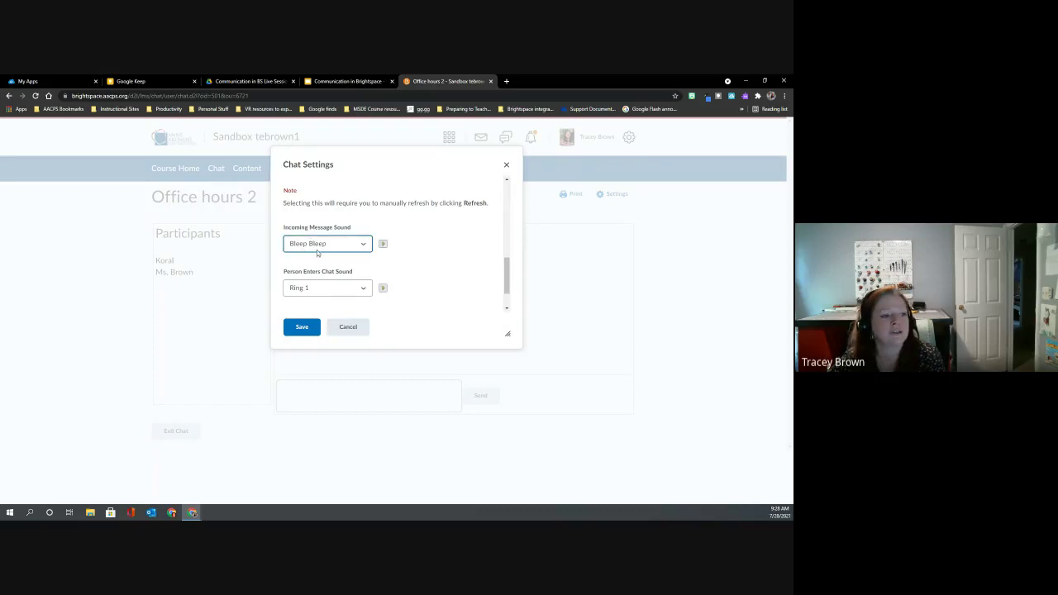
pyautogui.scroll(-1, 338, 247)
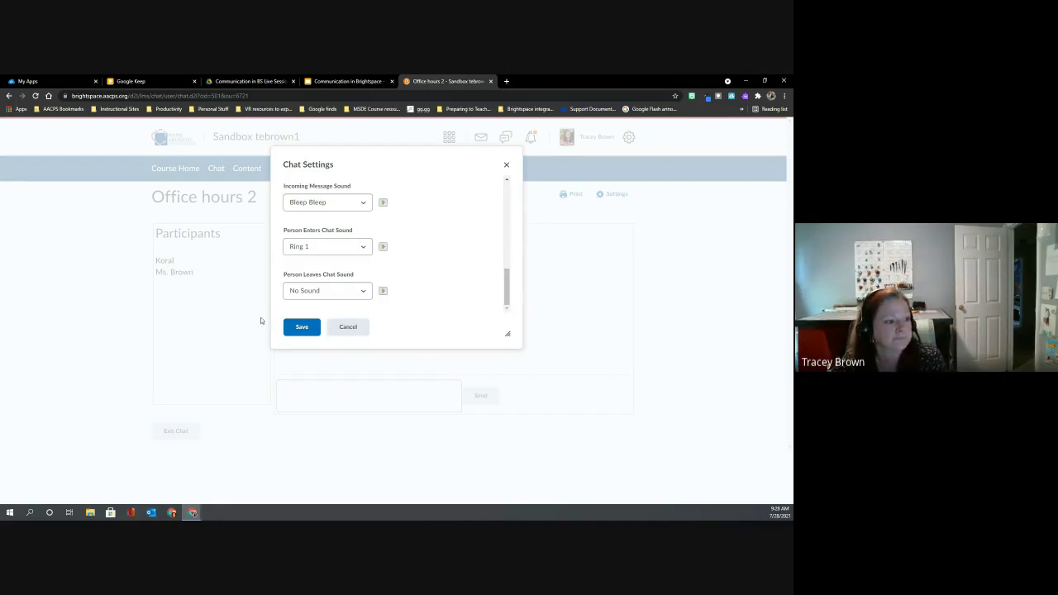
pyautogui.click(298, 328)
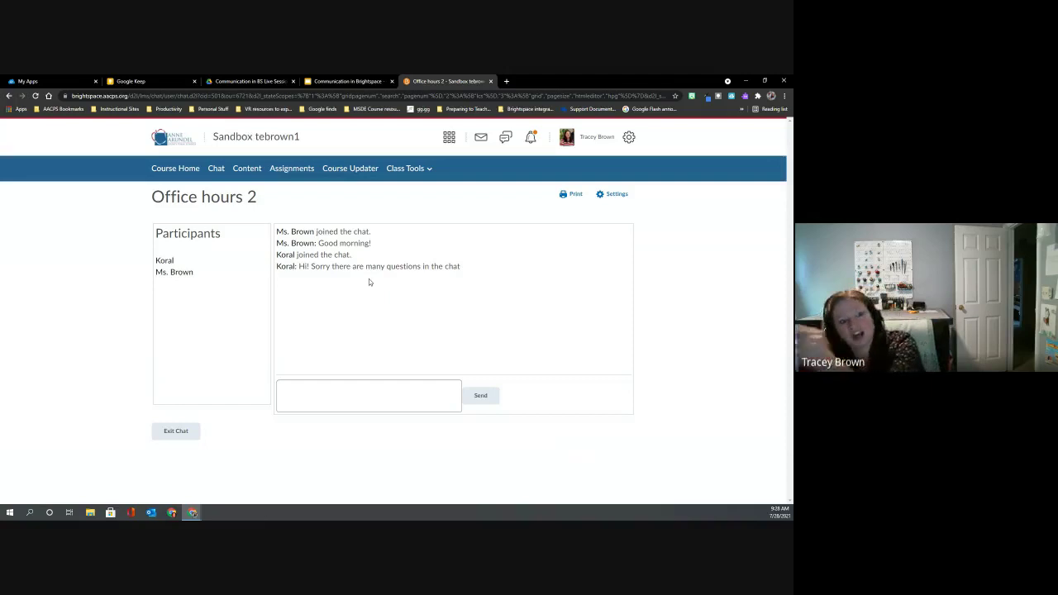
# Reply 'No worries!' in Office hours 2, then exit the chat to the Chat List.
pyautogui.click(306, 391)
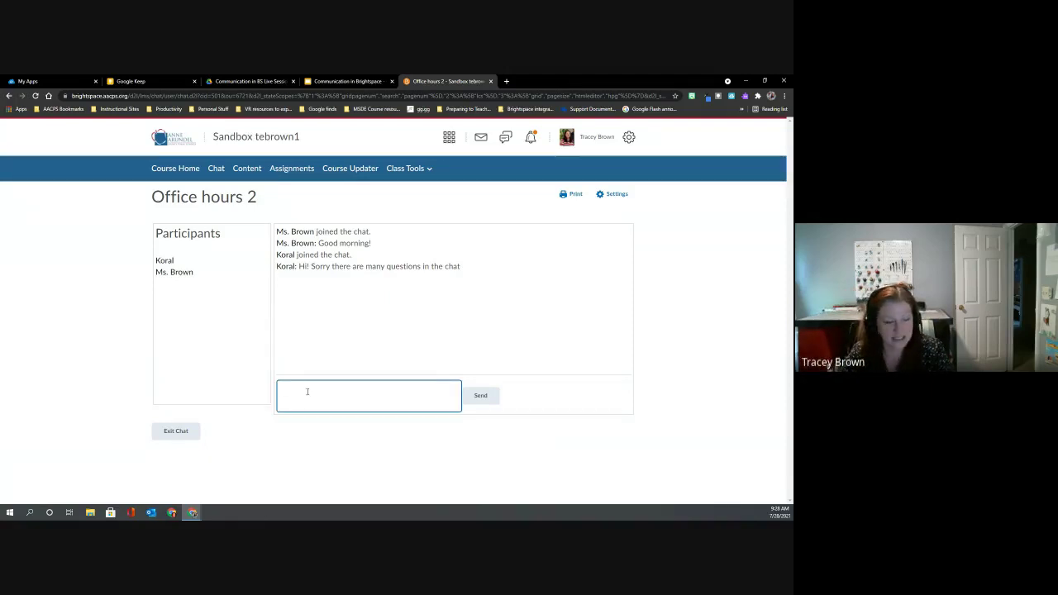
pyautogui.write('No w')
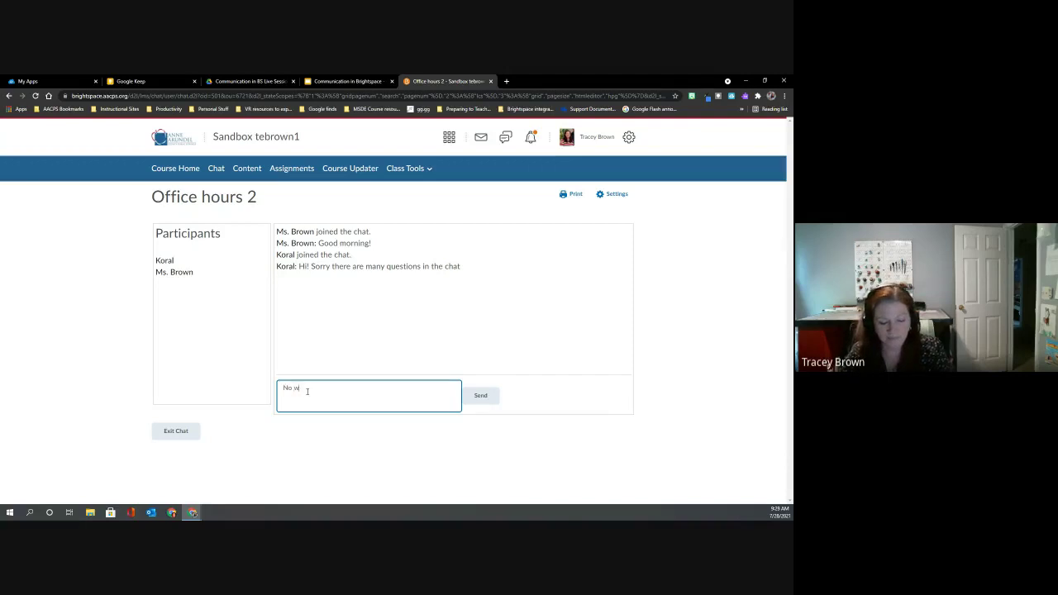
pyautogui.write('orries!')
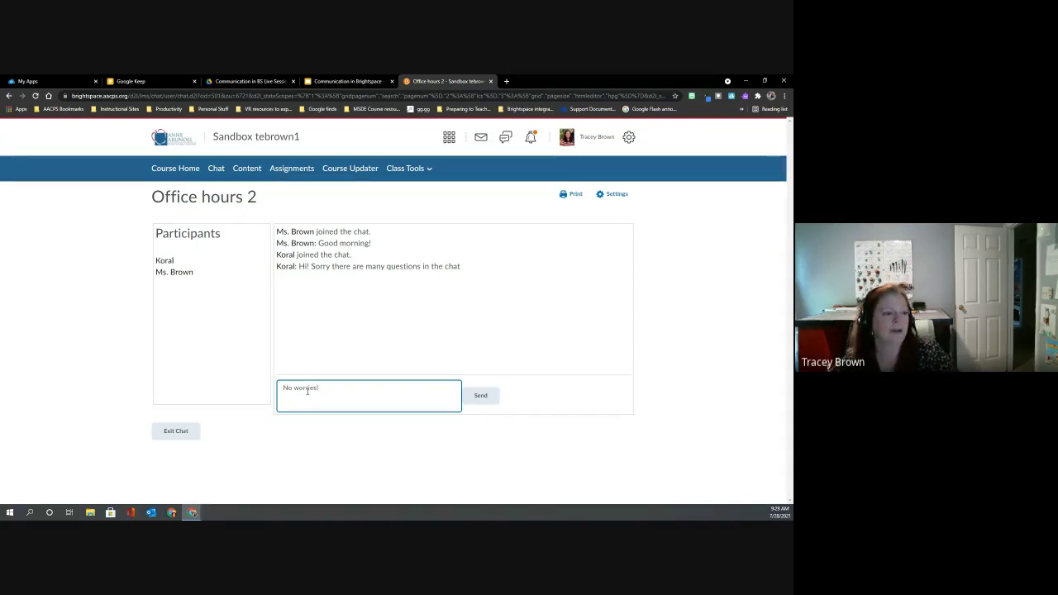
pyautogui.click(478, 400)
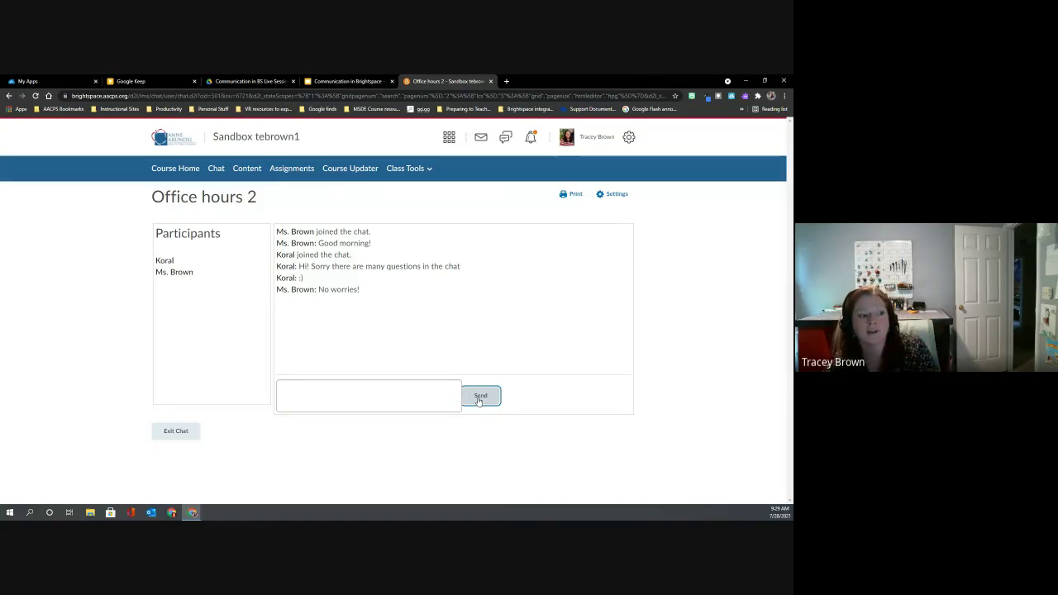
pyautogui.click(440, 404)
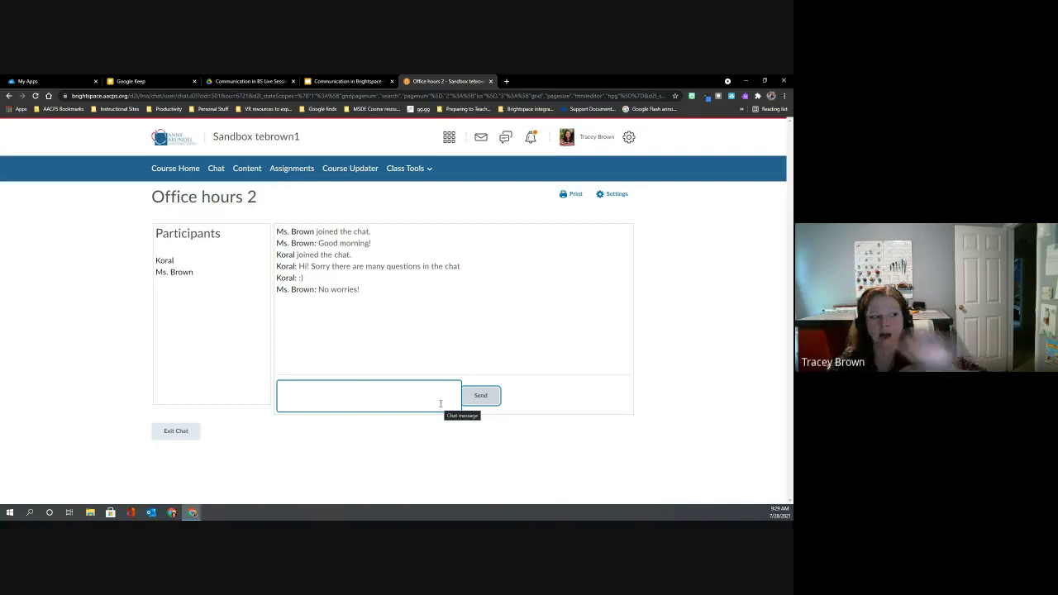
pyautogui.click(174, 432)
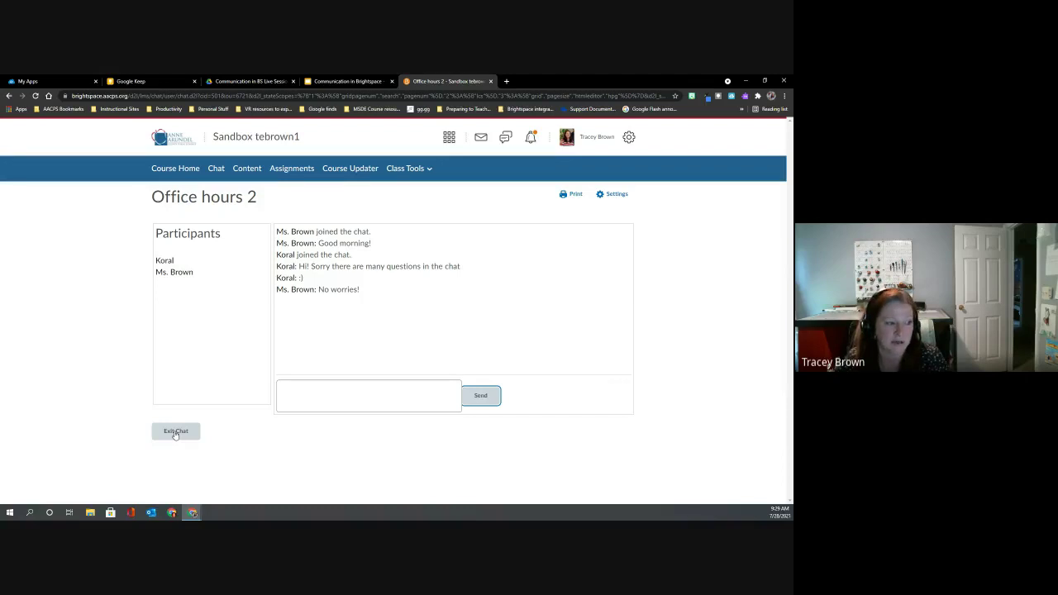
pyautogui.click(174, 432)
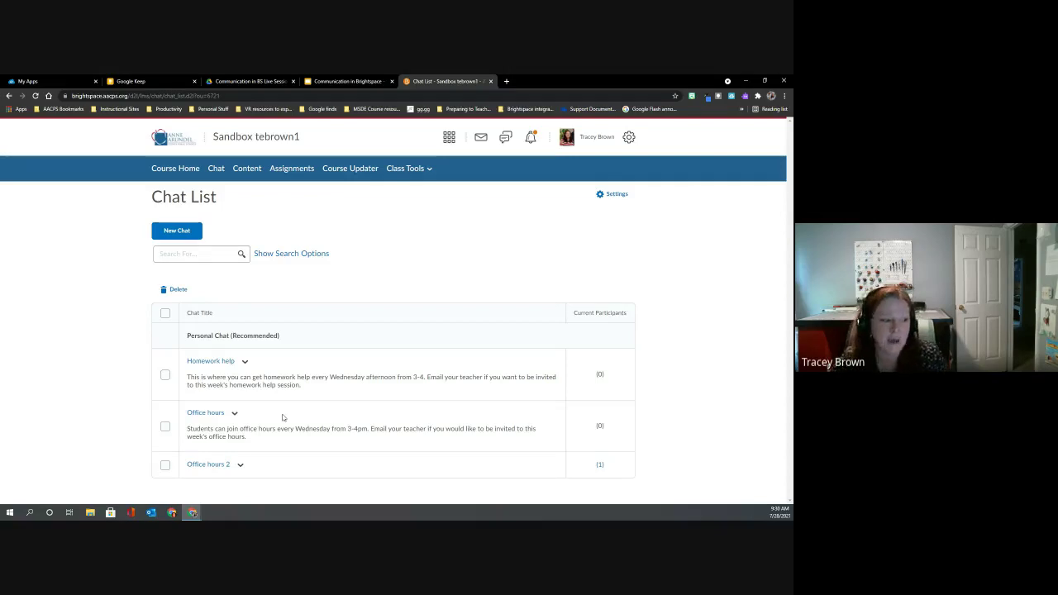
# Delete the student from Office hours 2's member list, leaving only the teacher.
pyautogui.click(241, 467)
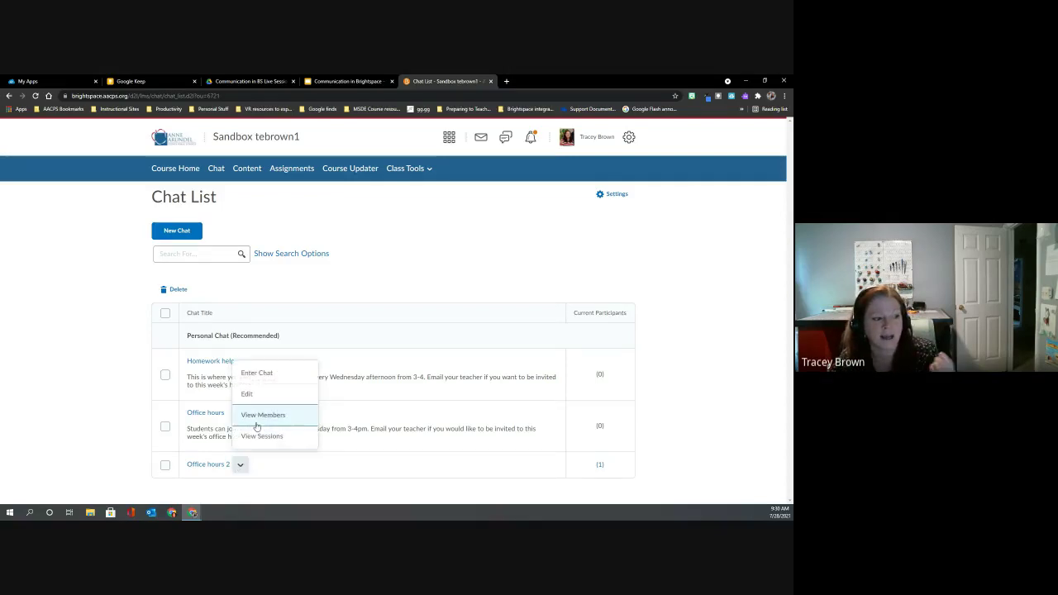
pyautogui.click(256, 418)
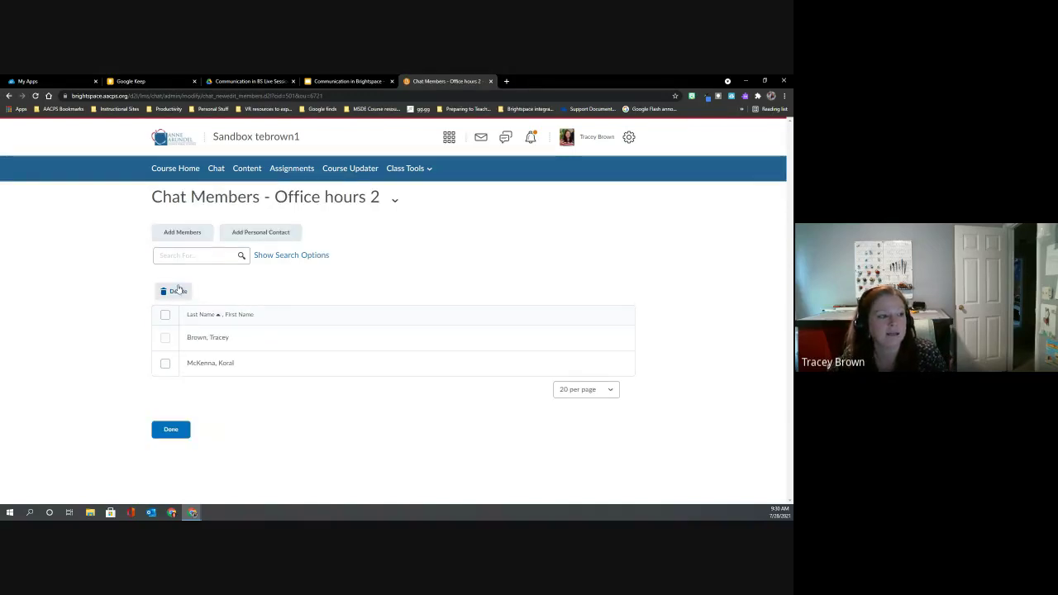
pyautogui.click(165, 364)
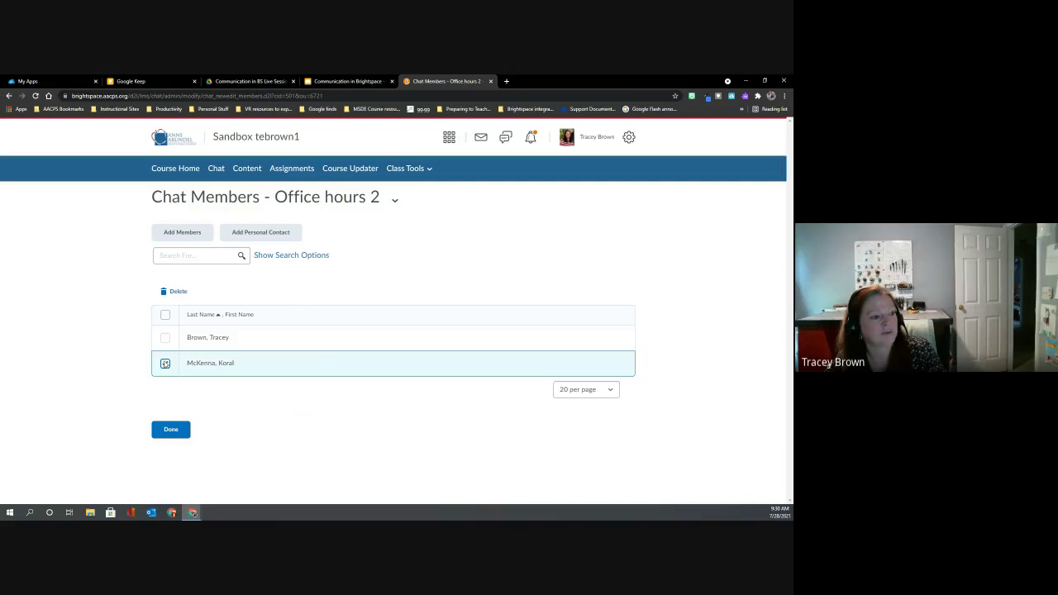
pyautogui.click(173, 291)
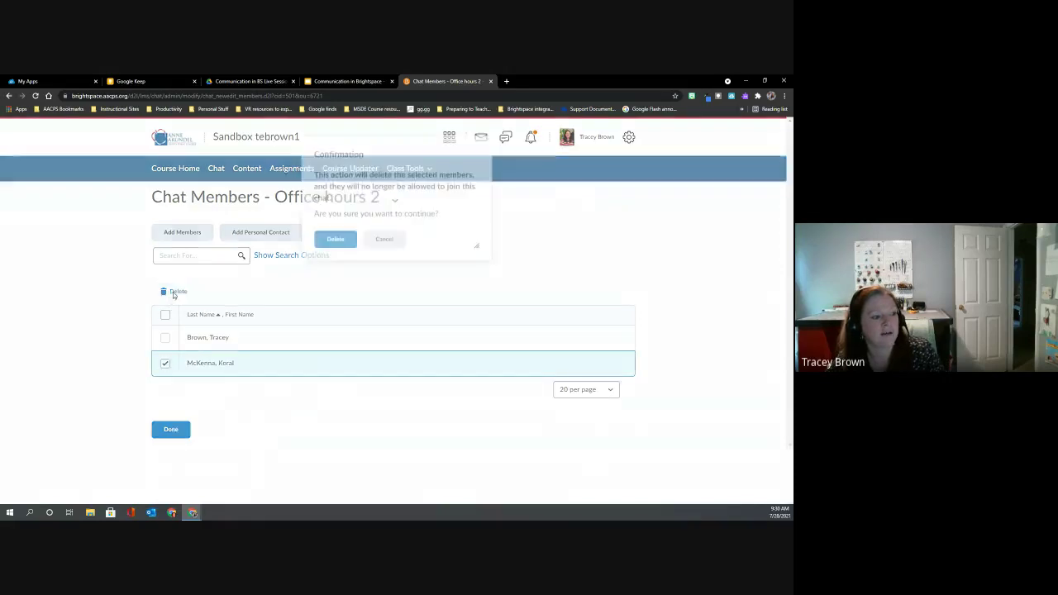
pyautogui.click(322, 250)
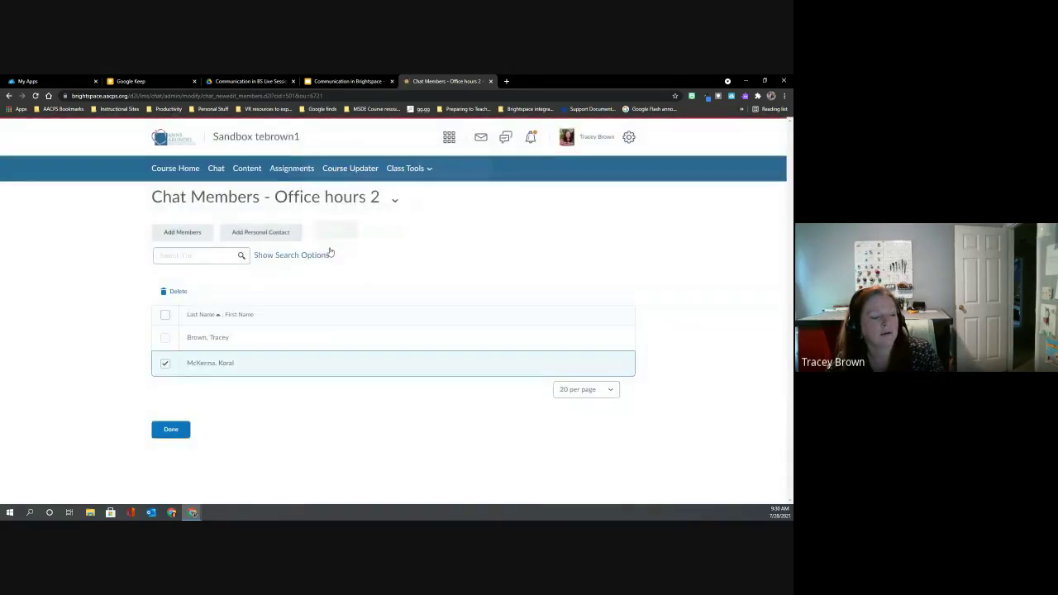
pyautogui.click(171, 404)
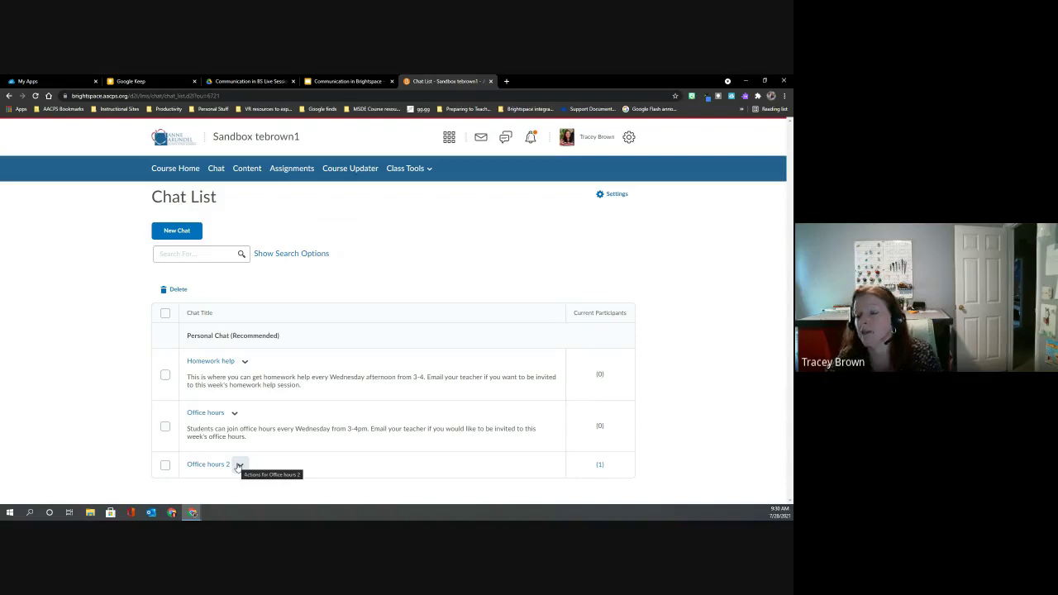
pyautogui.click(238, 465)
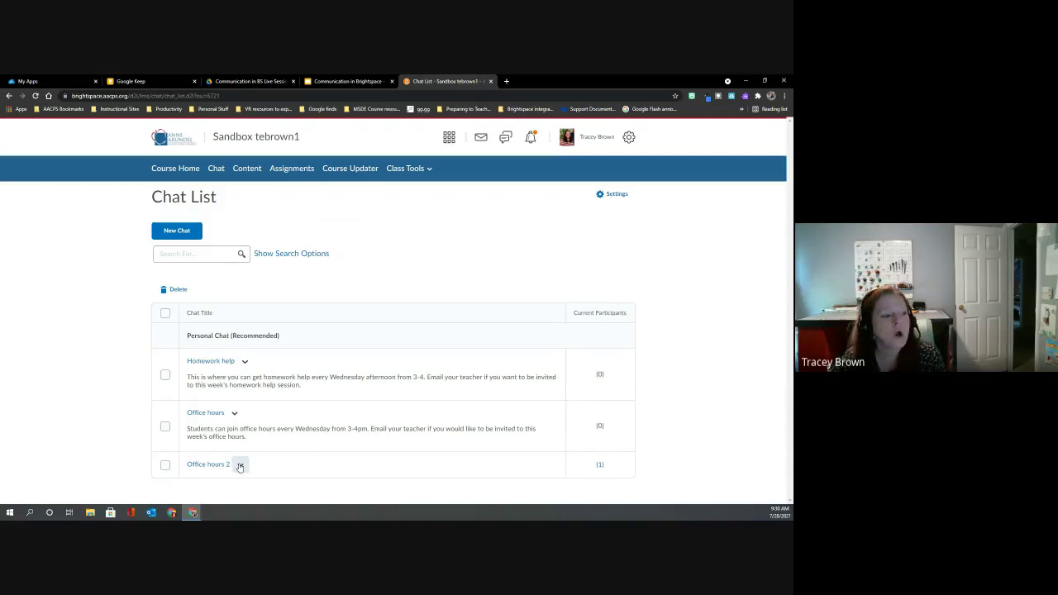
pyautogui.click(262, 415)
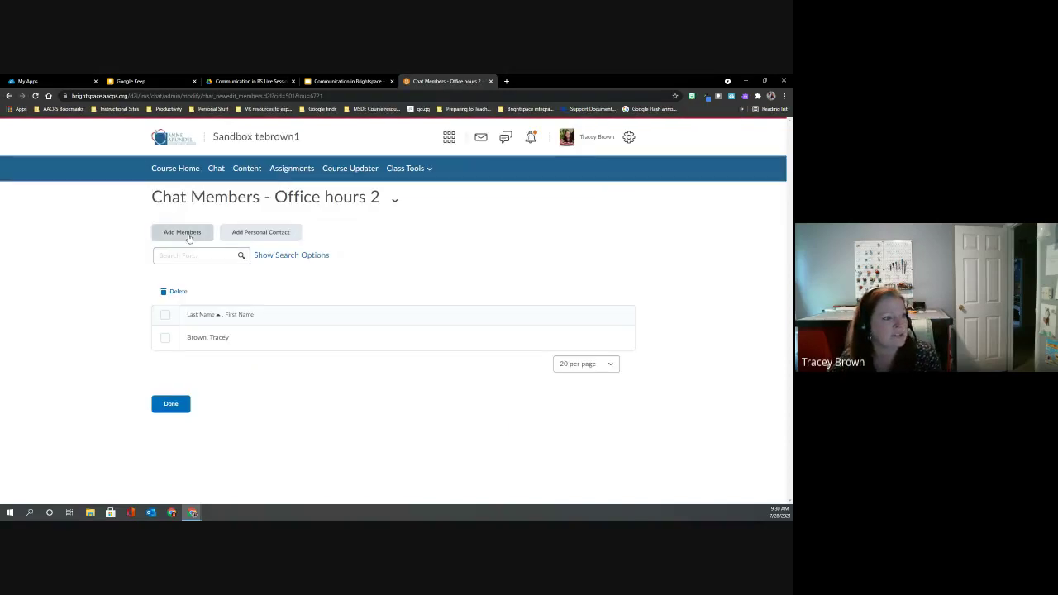
pyautogui.click(189, 235)
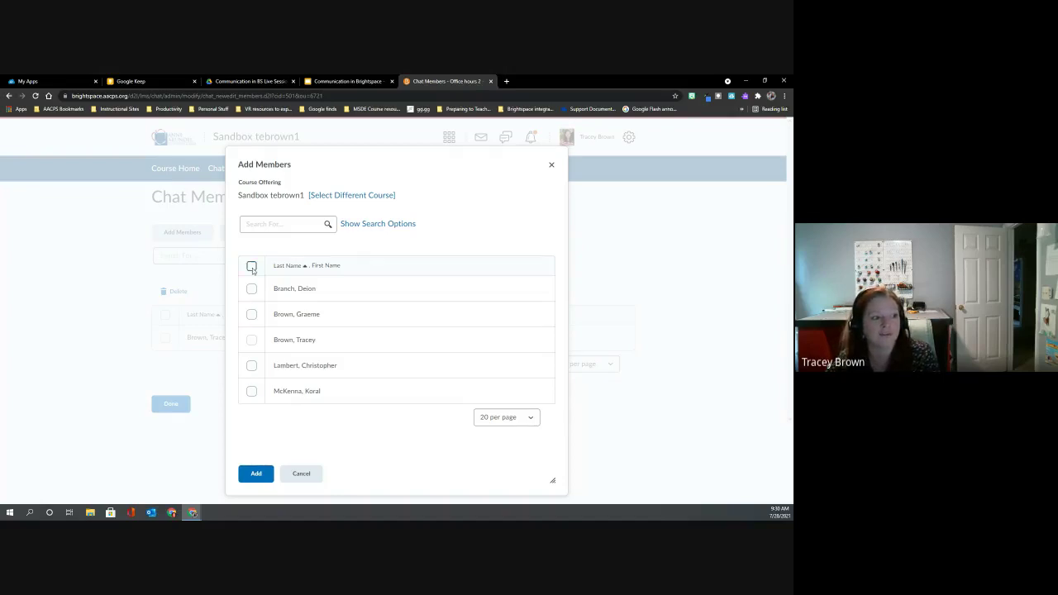
pyautogui.click(251, 265)
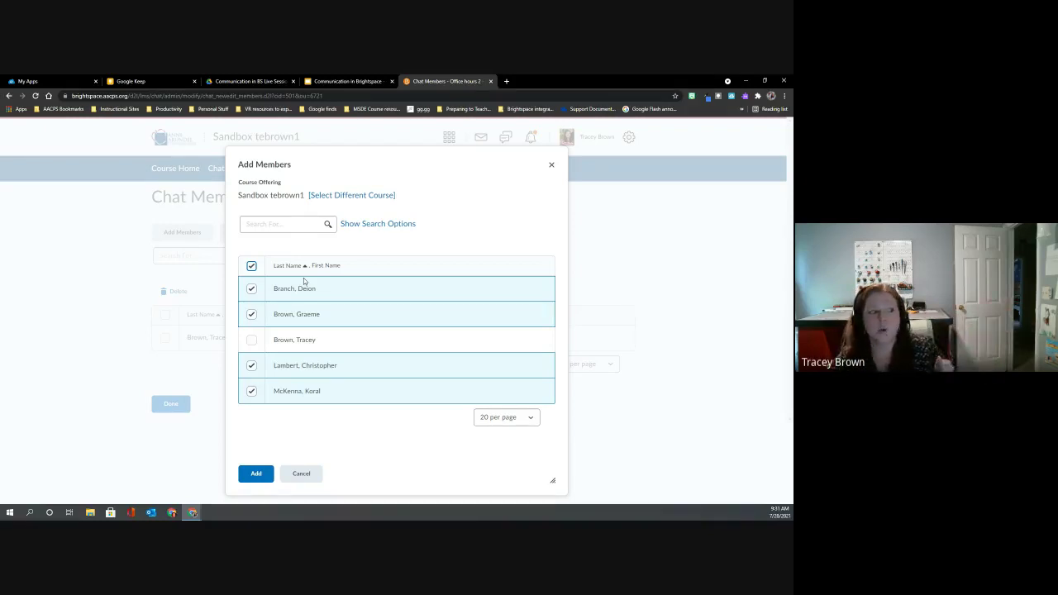
pyautogui.click(252, 266)
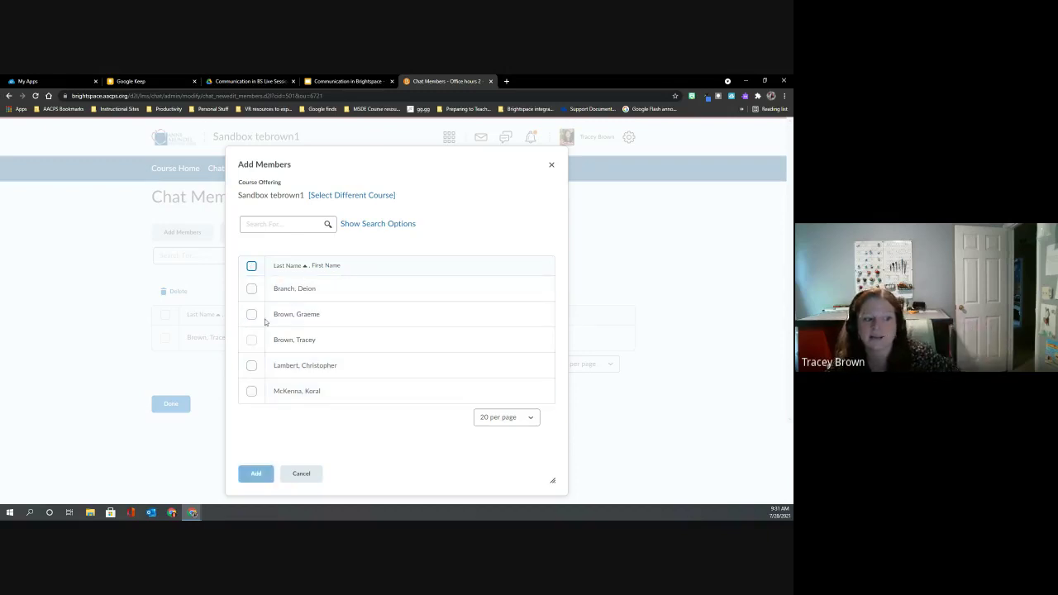
pyautogui.click(301, 475)
pyautogui.click(173, 406)
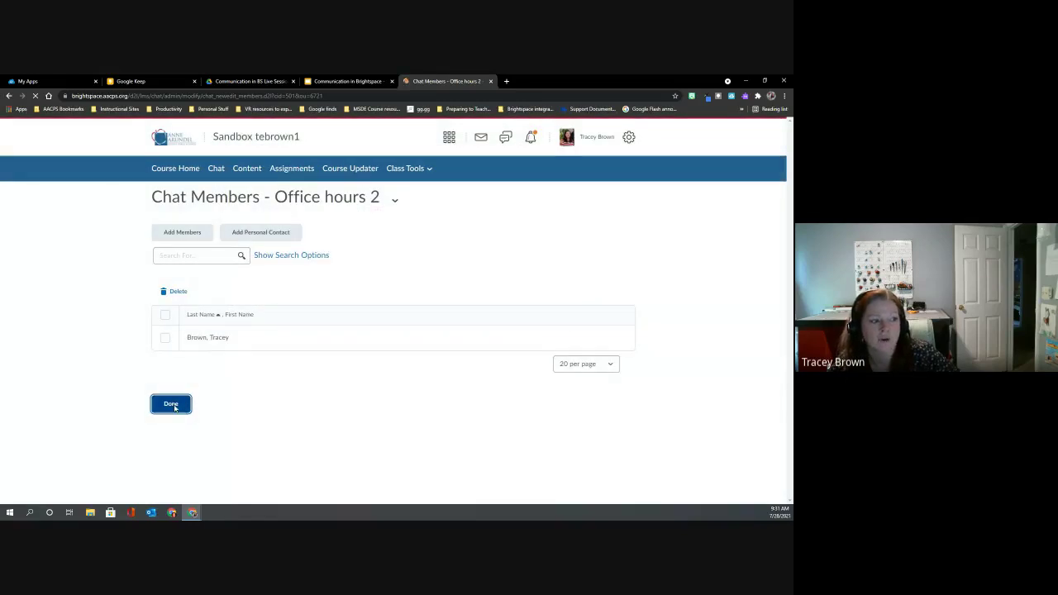
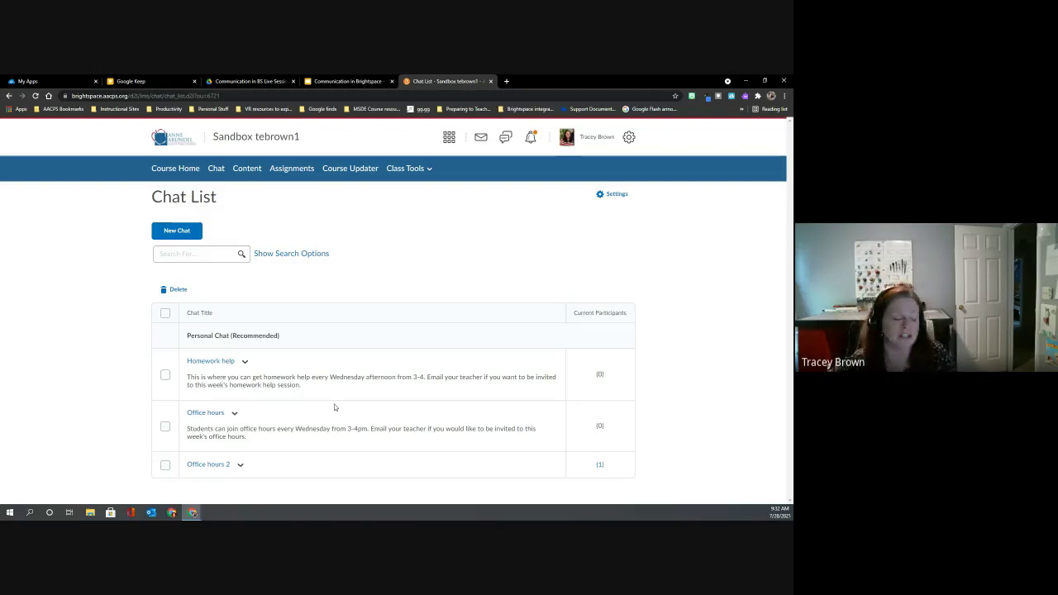
# Join and exit the Office hours chat, then reopen its actions menu on the Chat List.
pyautogui.click(235, 413)
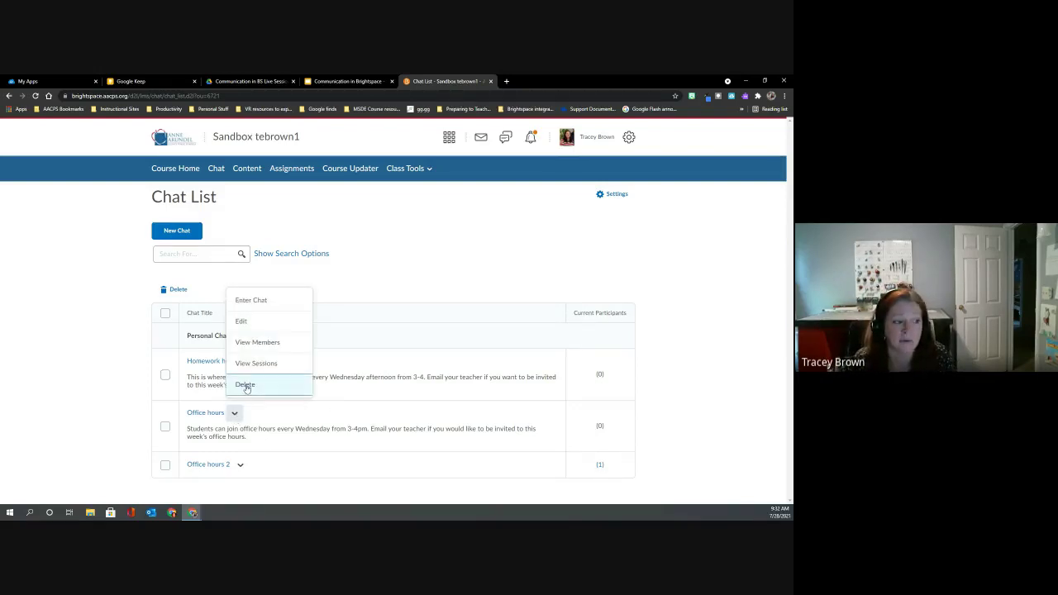
pyautogui.click(275, 410)
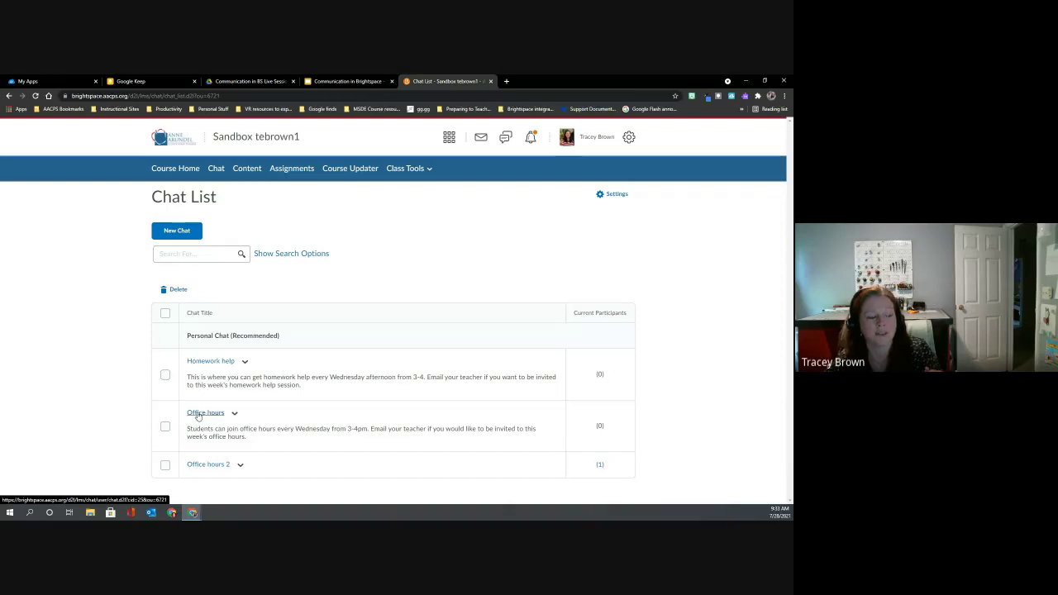
pyautogui.click(198, 413)
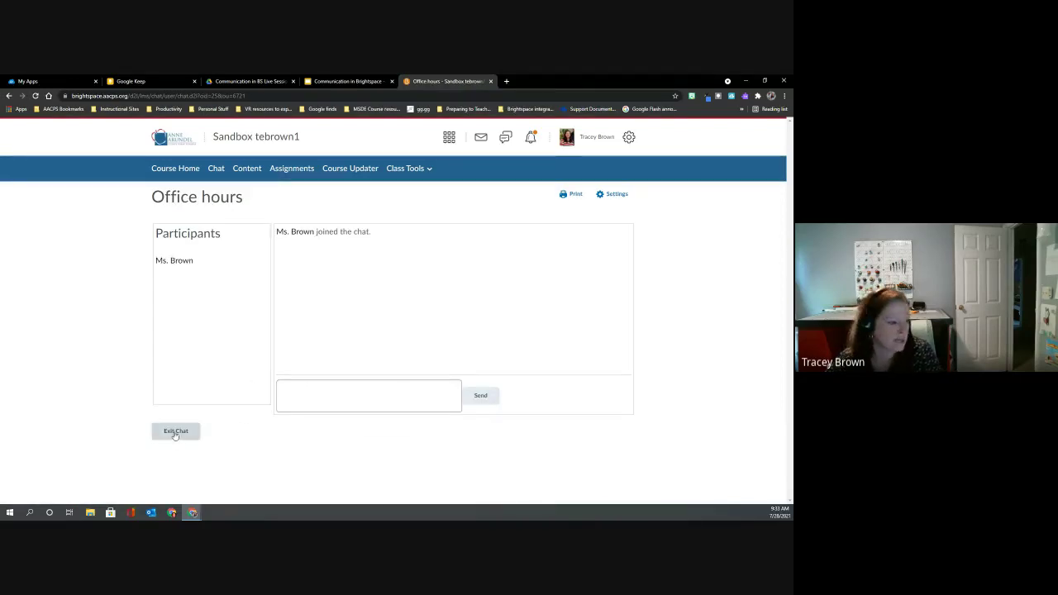
pyautogui.click(175, 430)
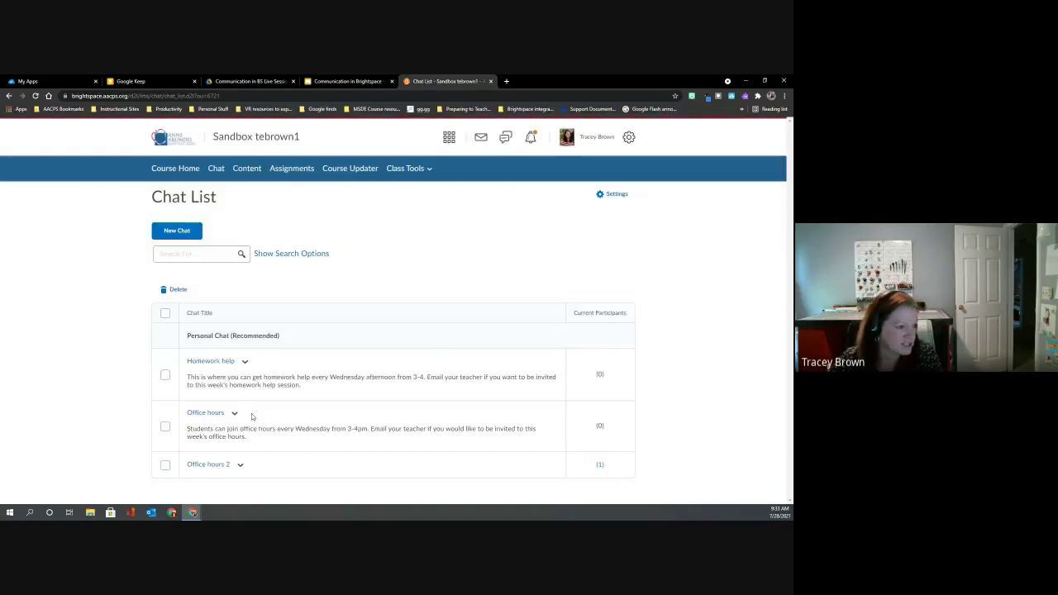
pyautogui.click(234, 414)
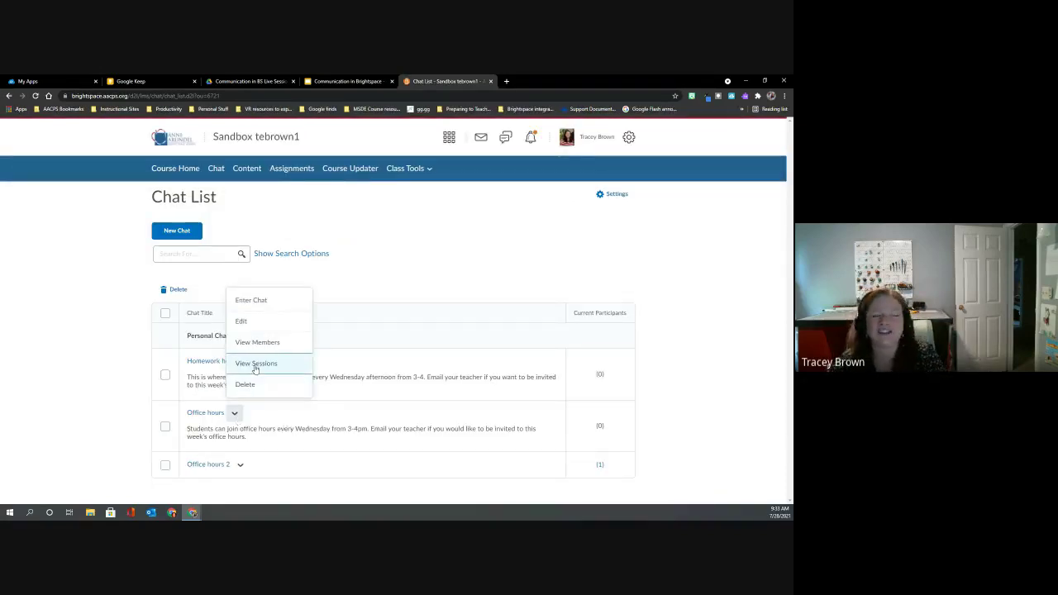
# Open the Office hours past sessions and read the Jul 28, 2021 9:33 AM transcript.
pyautogui.click(255, 366)
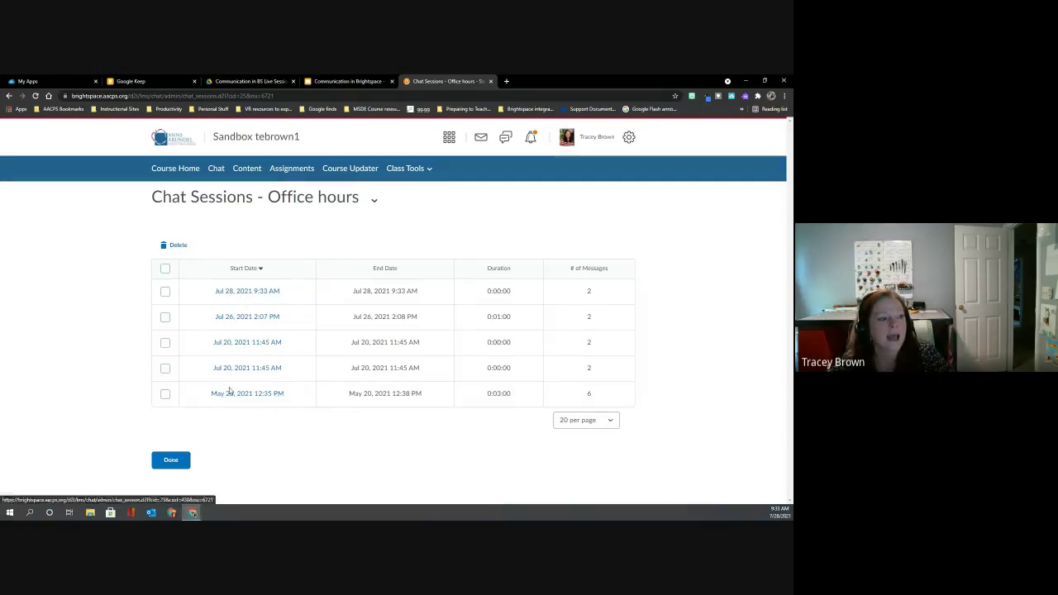
pyautogui.click(241, 294)
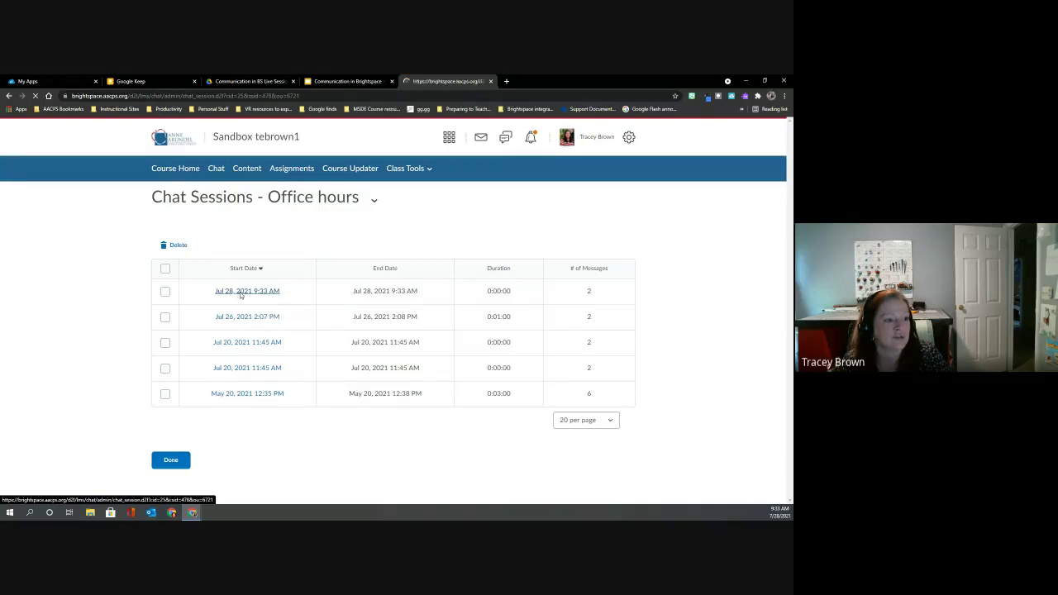
pyautogui.scroll(-1, 289, 347)
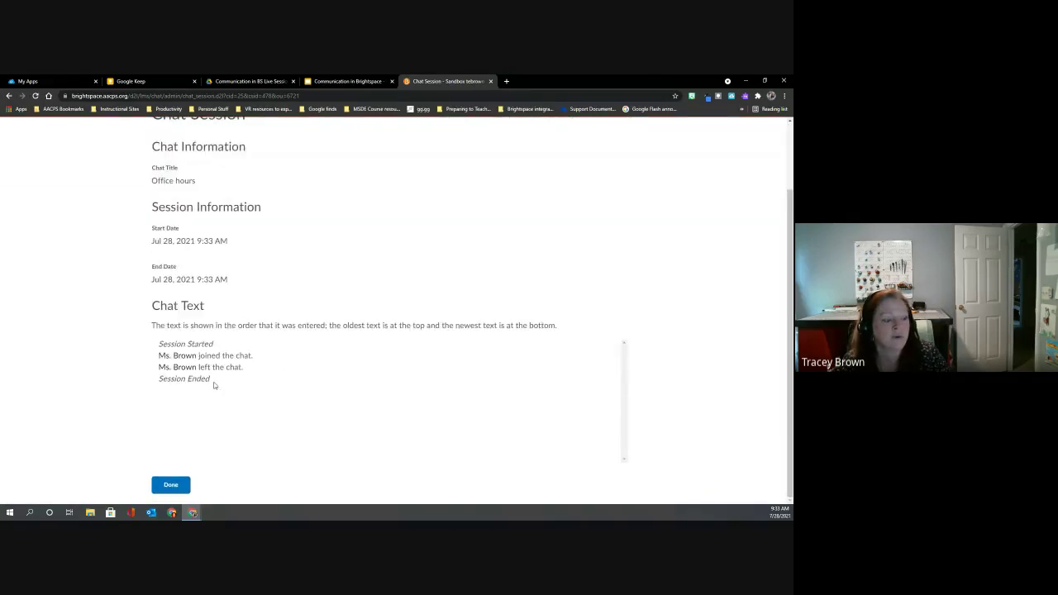
pyautogui.click(171, 489)
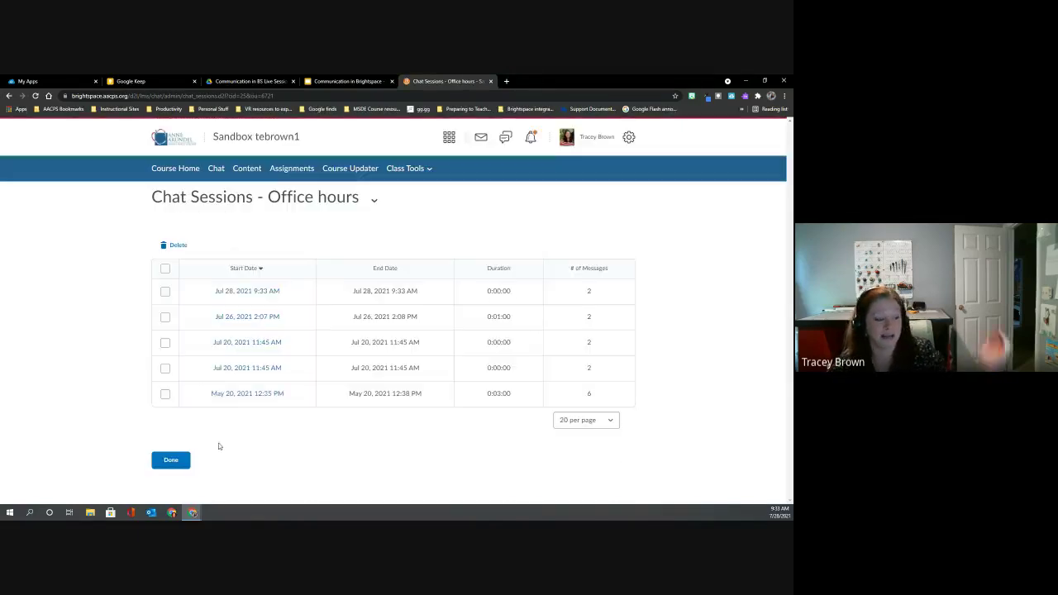
# Read the May 20, 2021 12:35 PM transcript, then return to the Chat List.
pyautogui.click(245, 393)
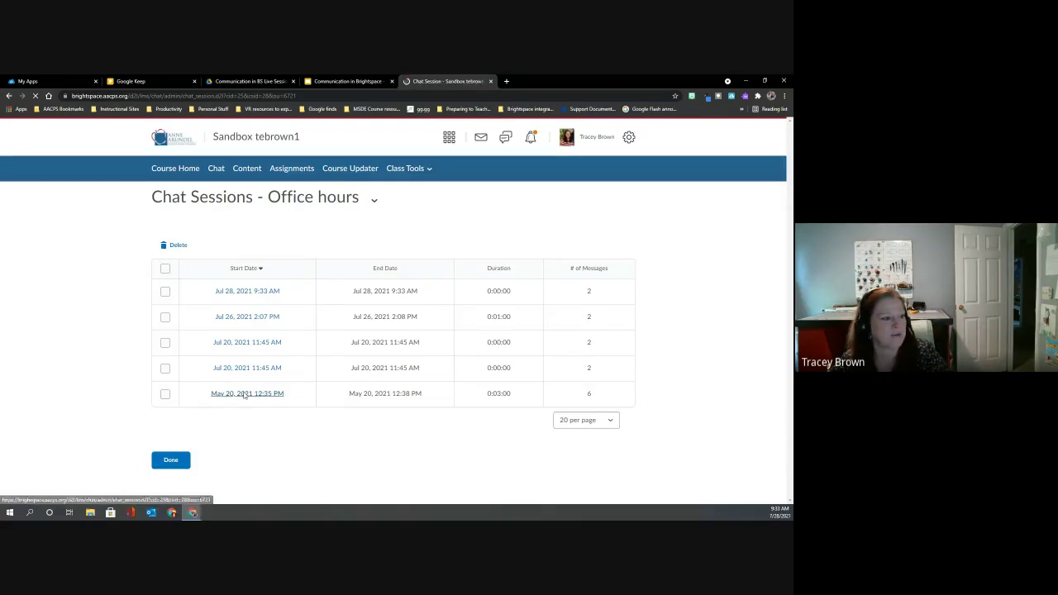
pyautogui.scroll(-1, 294, 380)
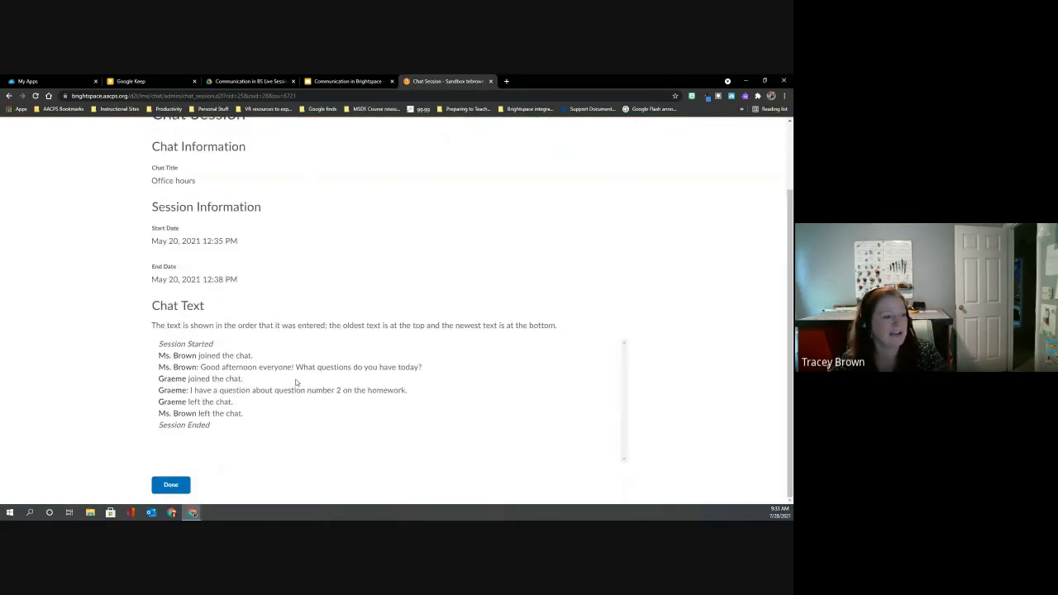
pyautogui.scroll(1, 297, 372)
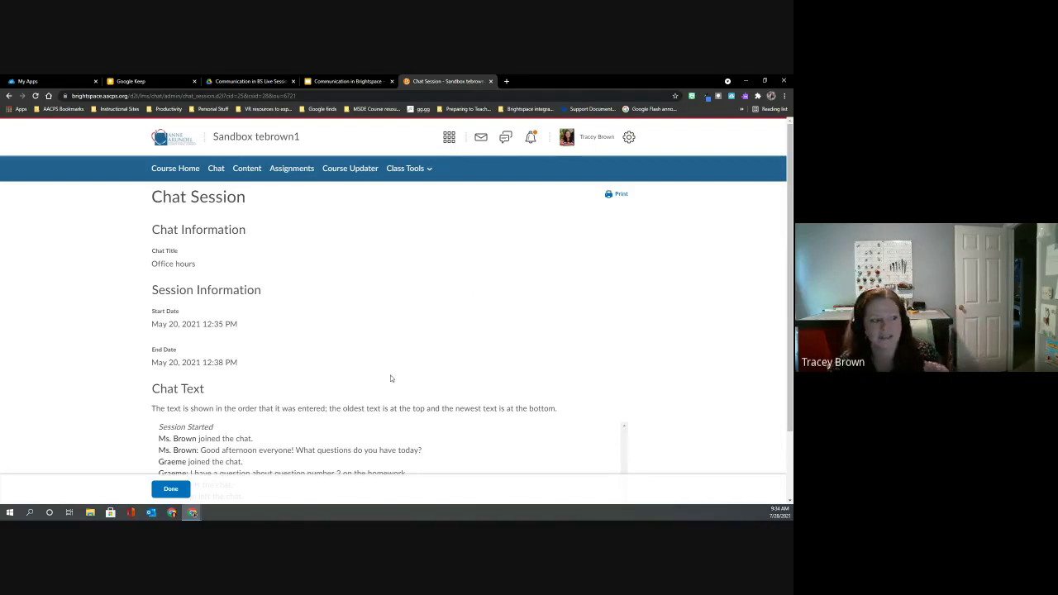
pyautogui.click(171, 489)
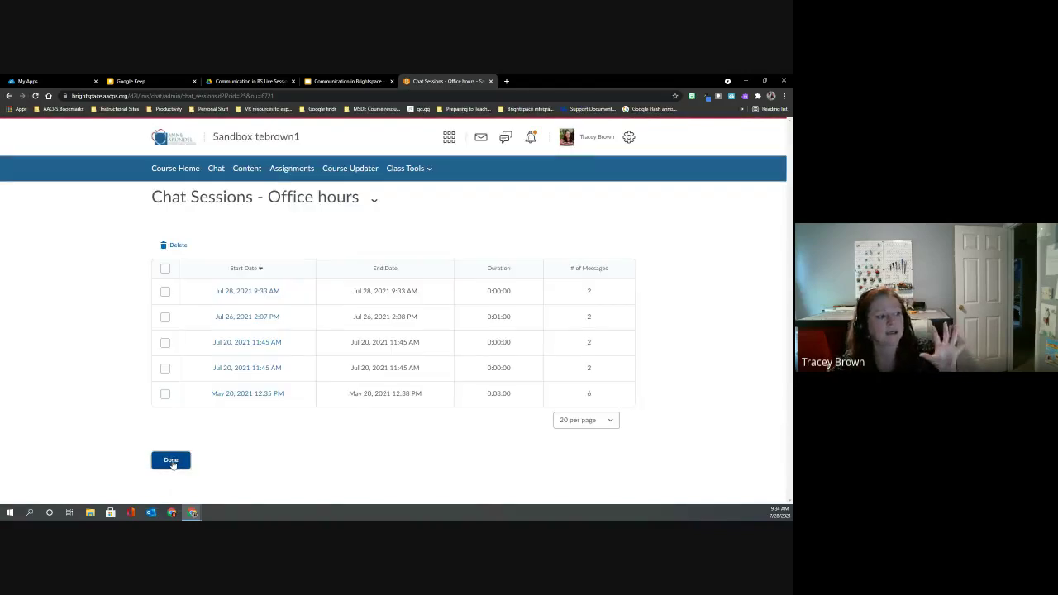
pyautogui.click(172, 463)
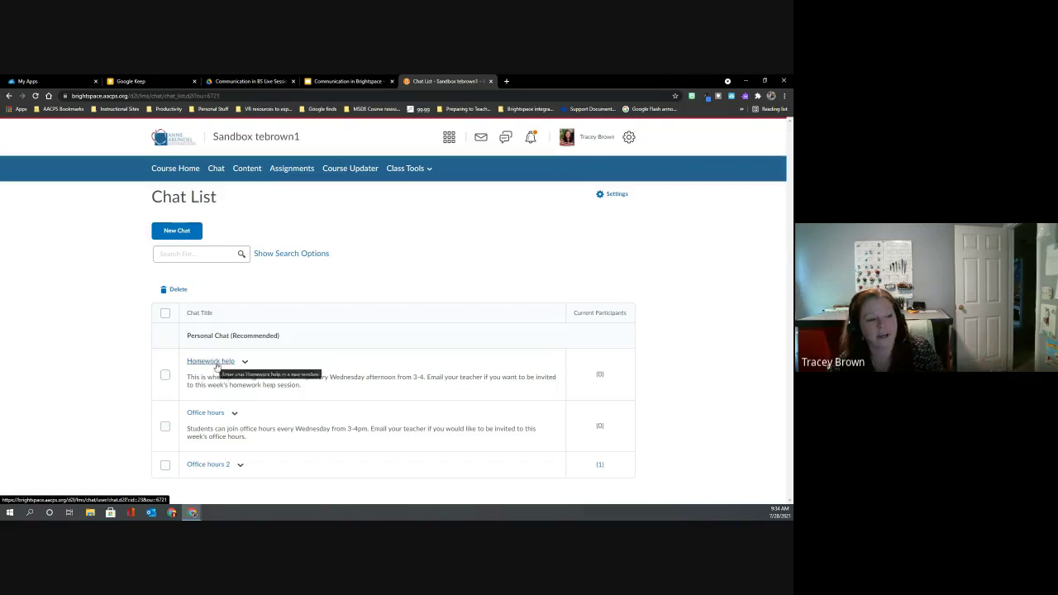
pyautogui.click(244, 360)
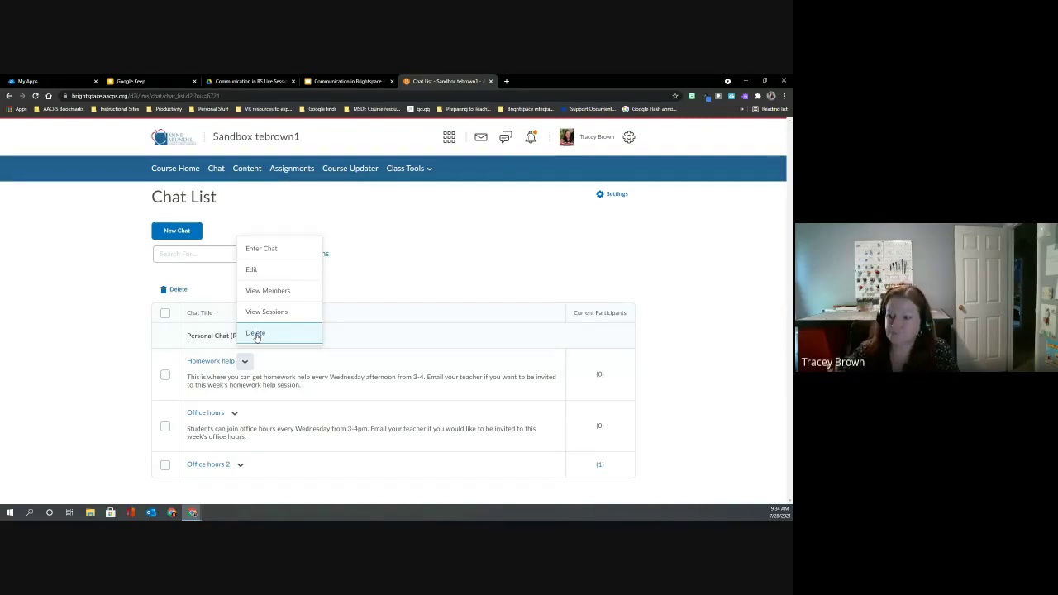
pyautogui.click(49, 244)
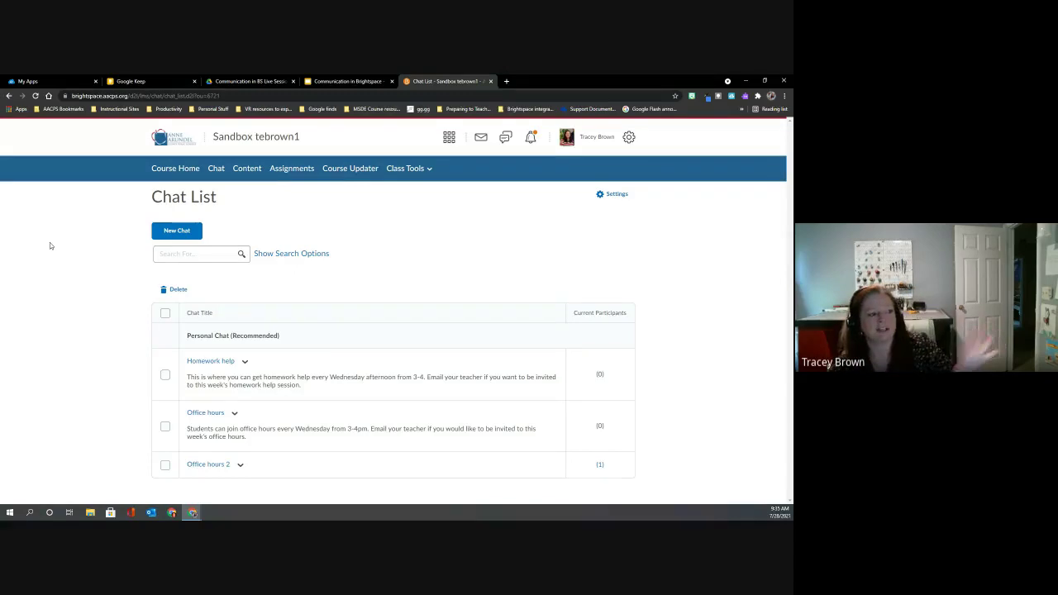
# Go to the course homepage and show the Message alerts with three recent emails.
pyautogui.click(182, 171)
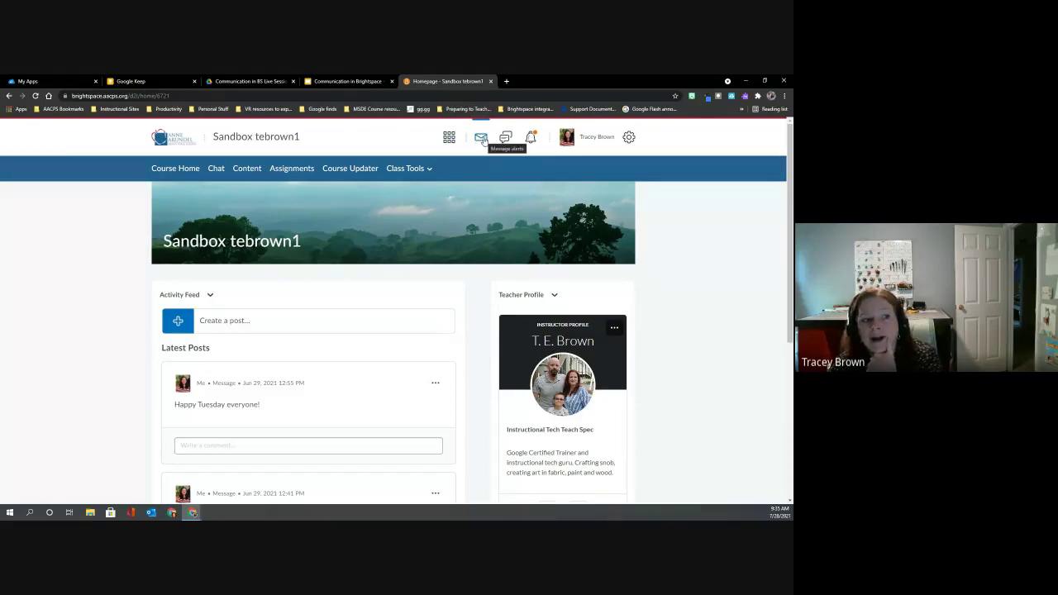
pyautogui.click(481, 138)
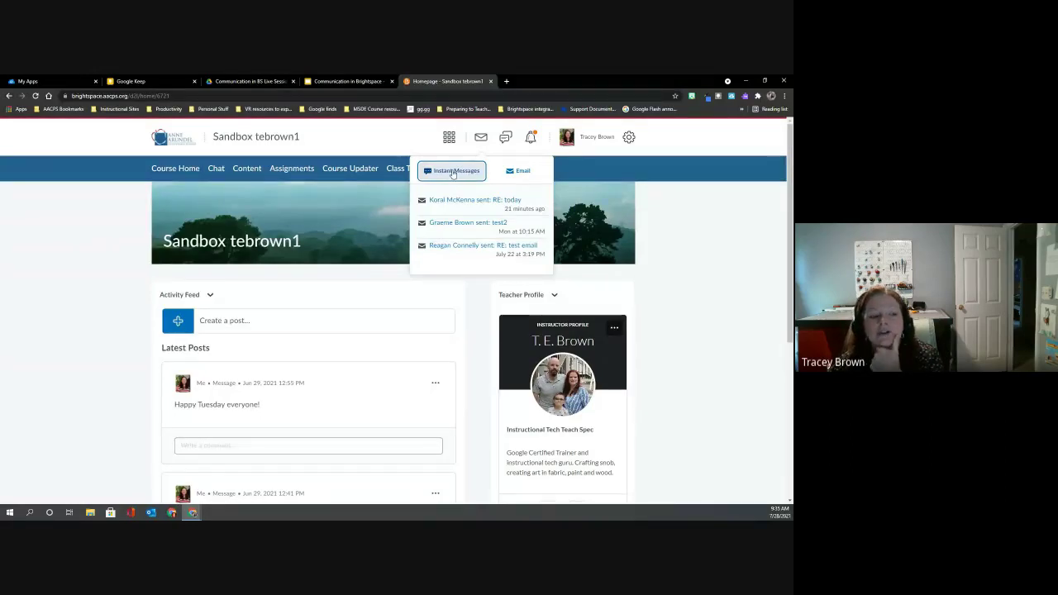
# Open the Instant Messages popup, move it aside, and show the three-friend Friends list.
pyautogui.click(452, 171)
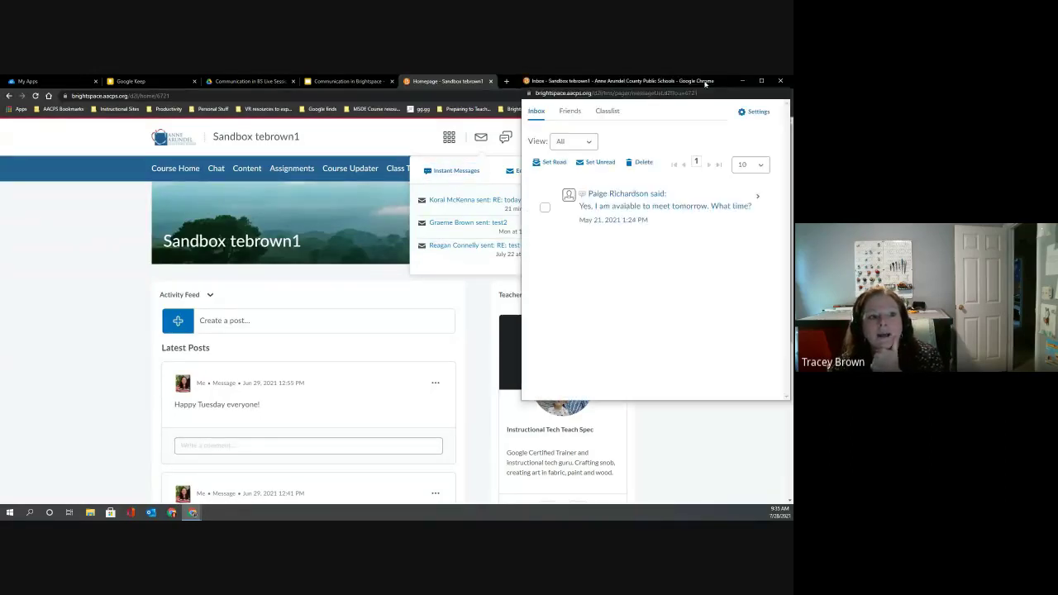
pyautogui.moveTo(706, 82); pyautogui.dragTo(301, 97)
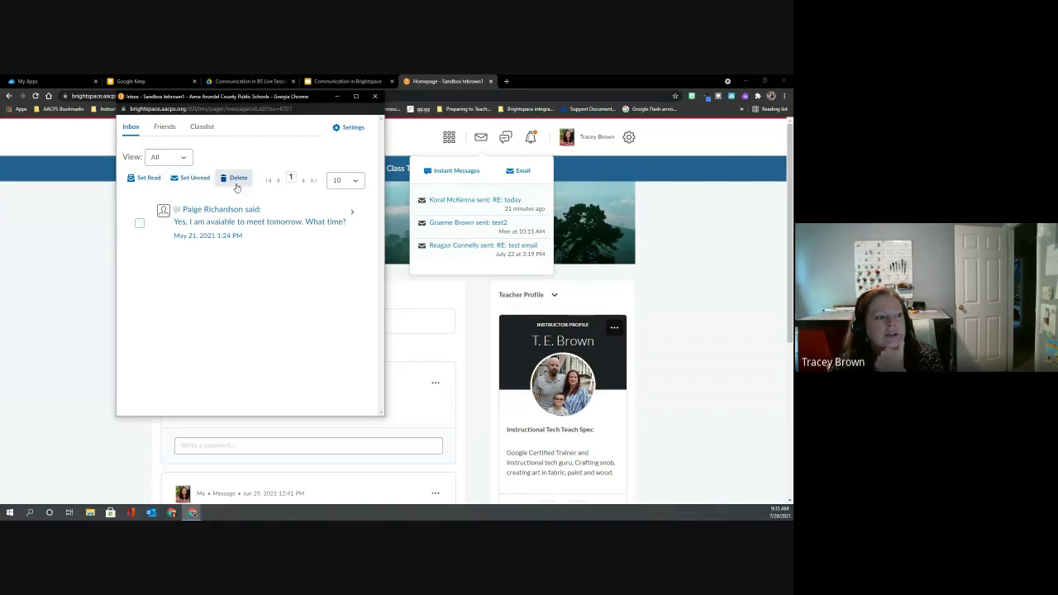
pyautogui.click(164, 130)
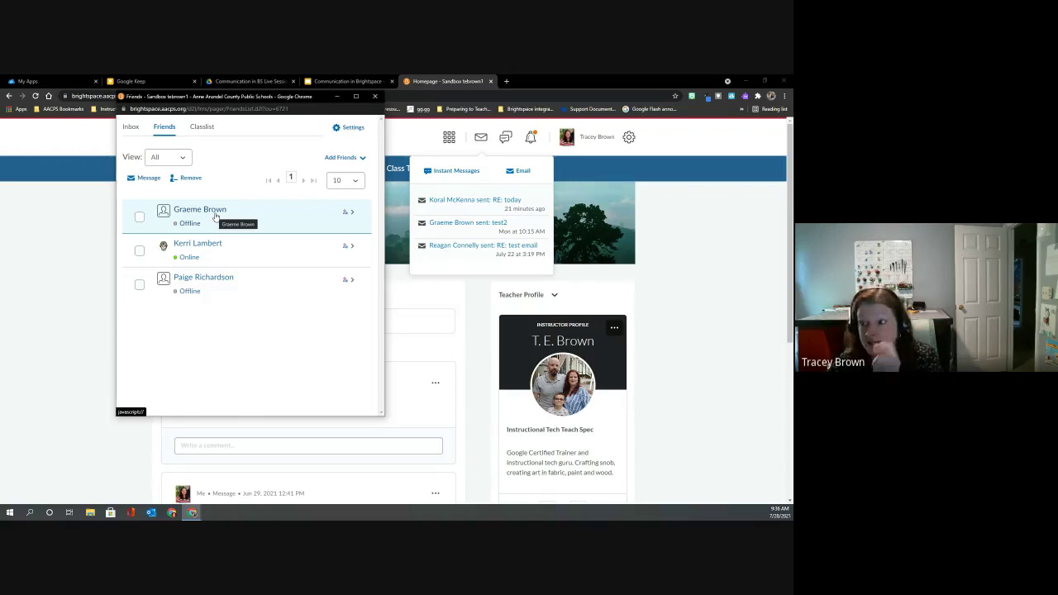
pyautogui.click(351, 216)
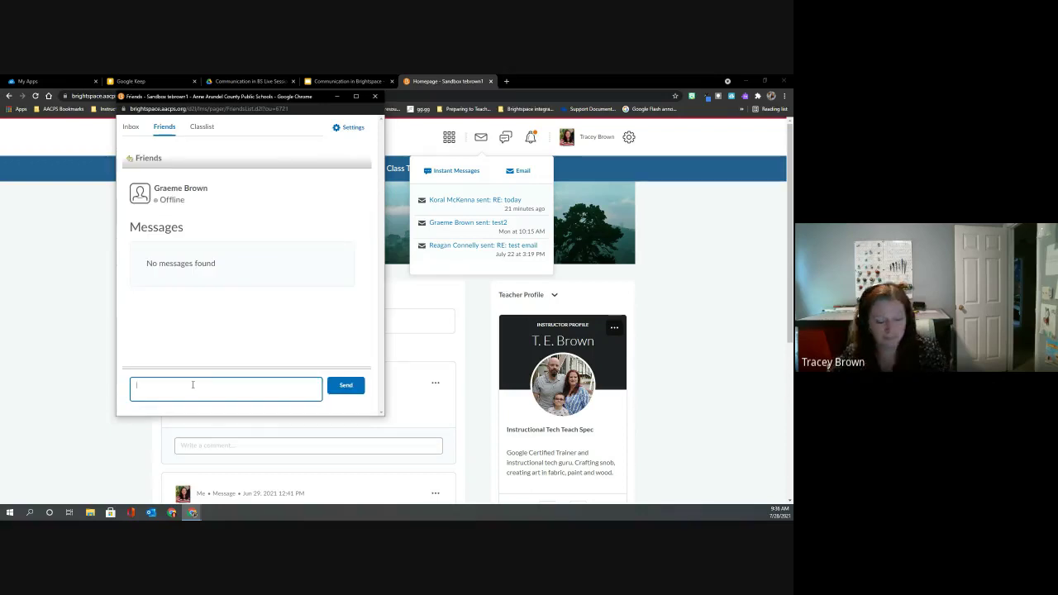
pyautogui.write('Hi bud')
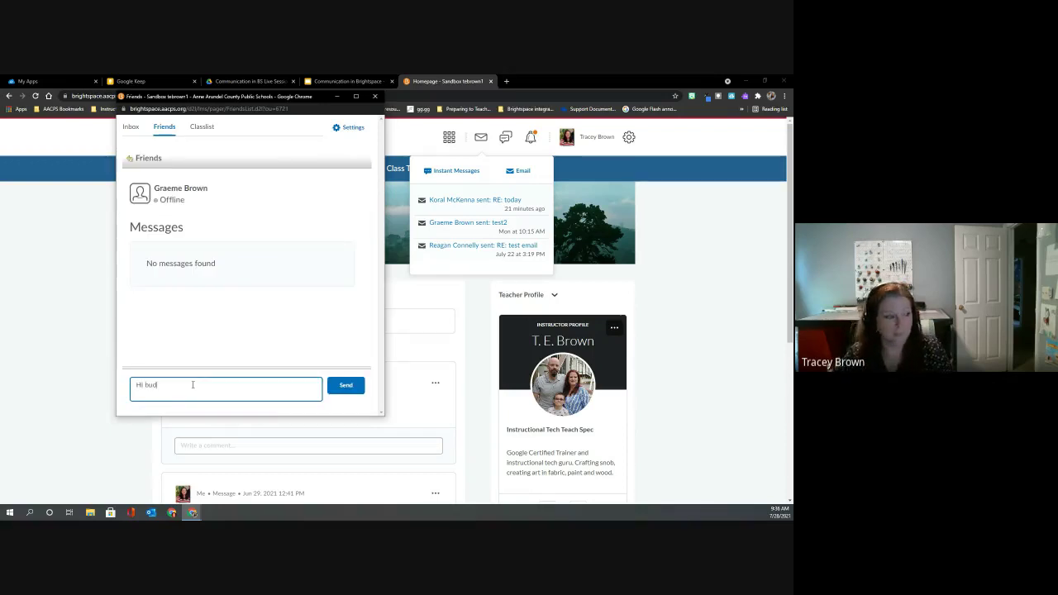
pyautogui.write('!')
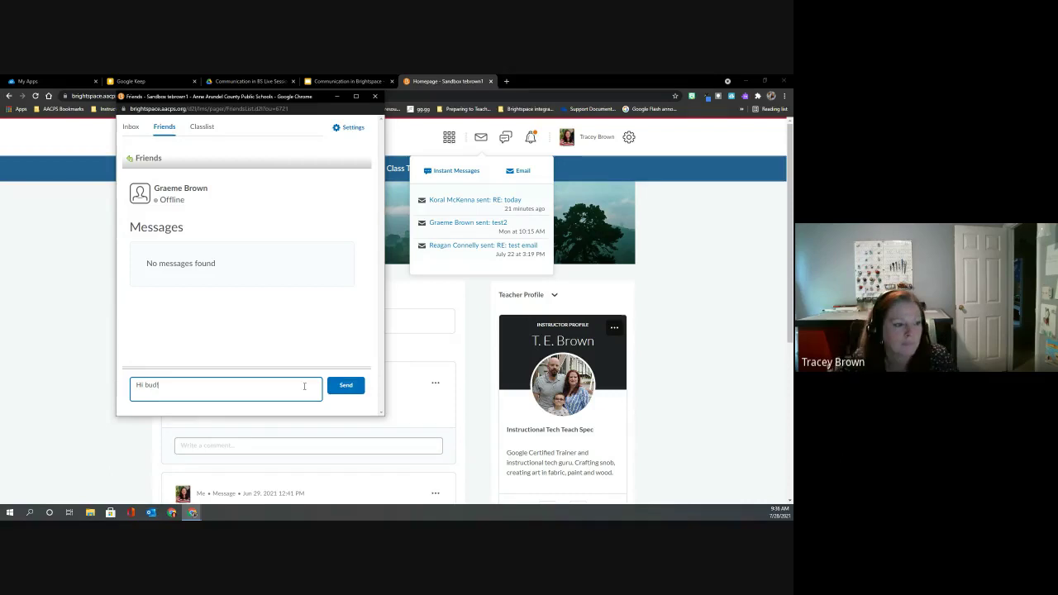
pyautogui.click(347, 386)
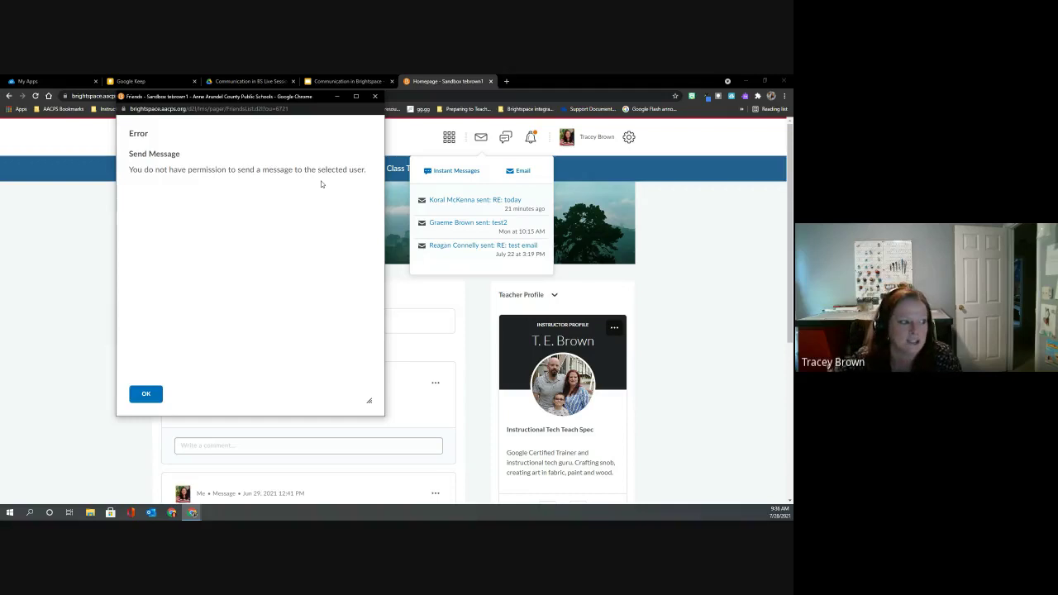
pyautogui.click(145, 393)
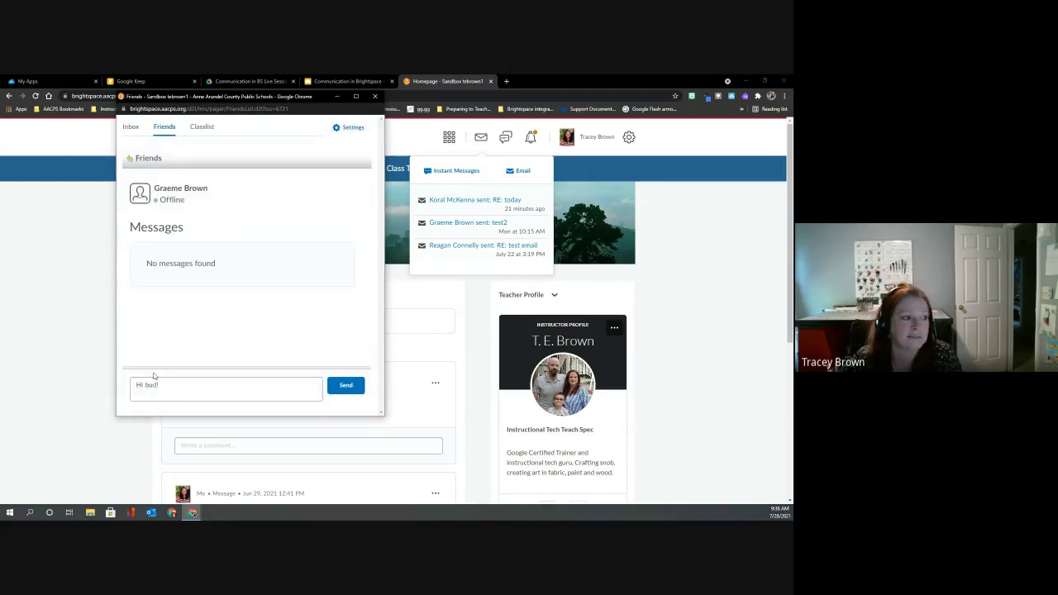
pyautogui.click(130, 159)
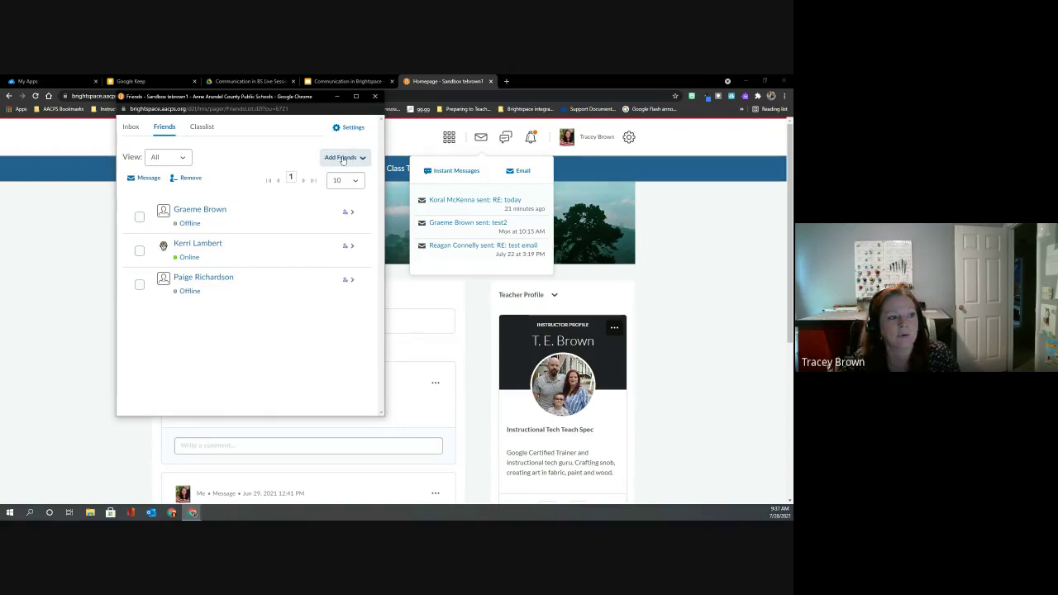
# Search users to add as friends for a colleague's username, which finds nothing.
pyautogui.click(343, 161)
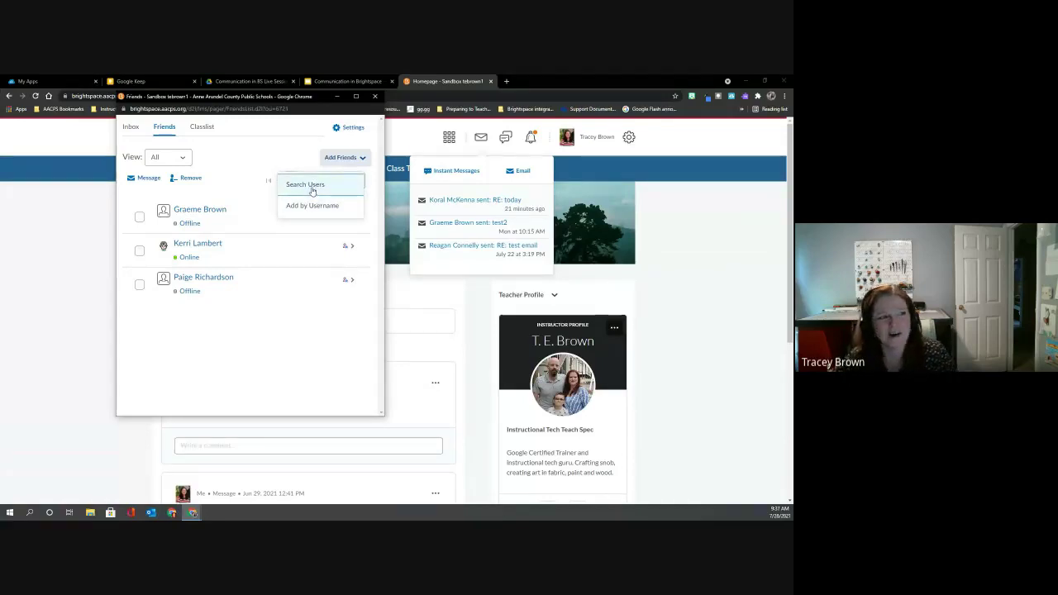
pyautogui.click(312, 192)
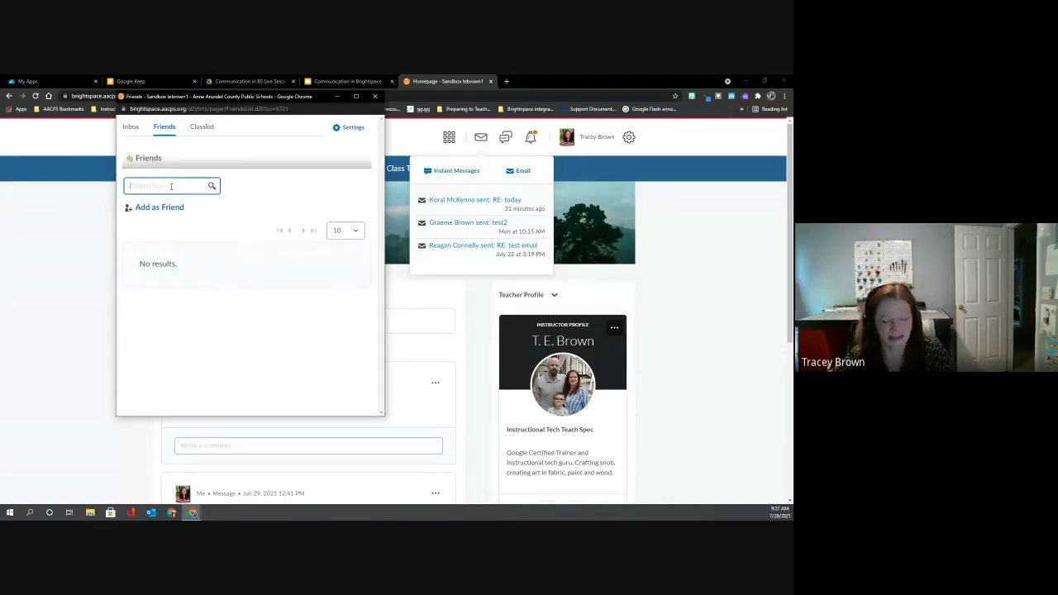
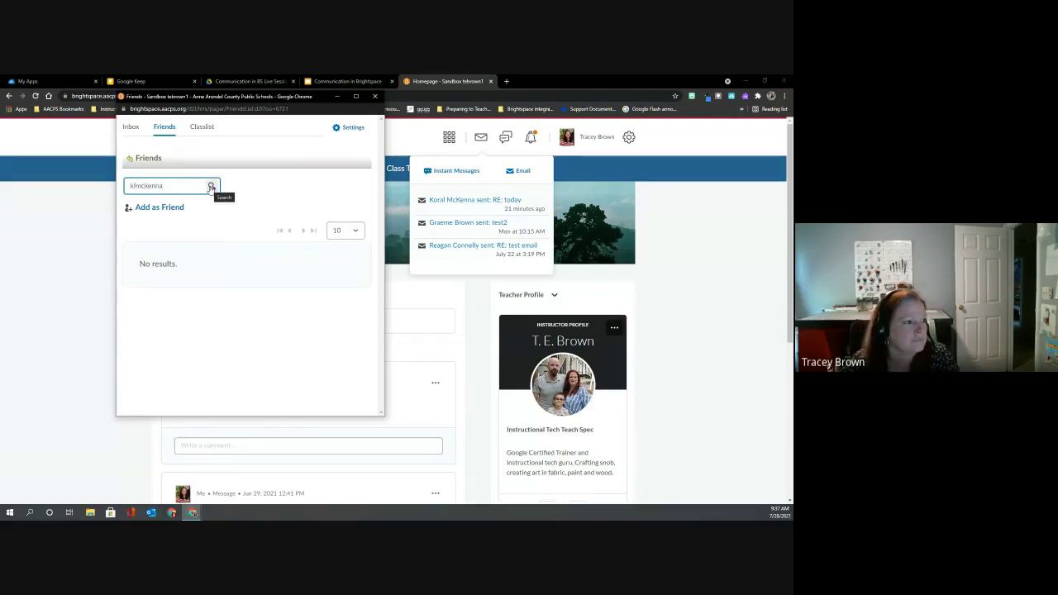
pyautogui.click(211, 187)
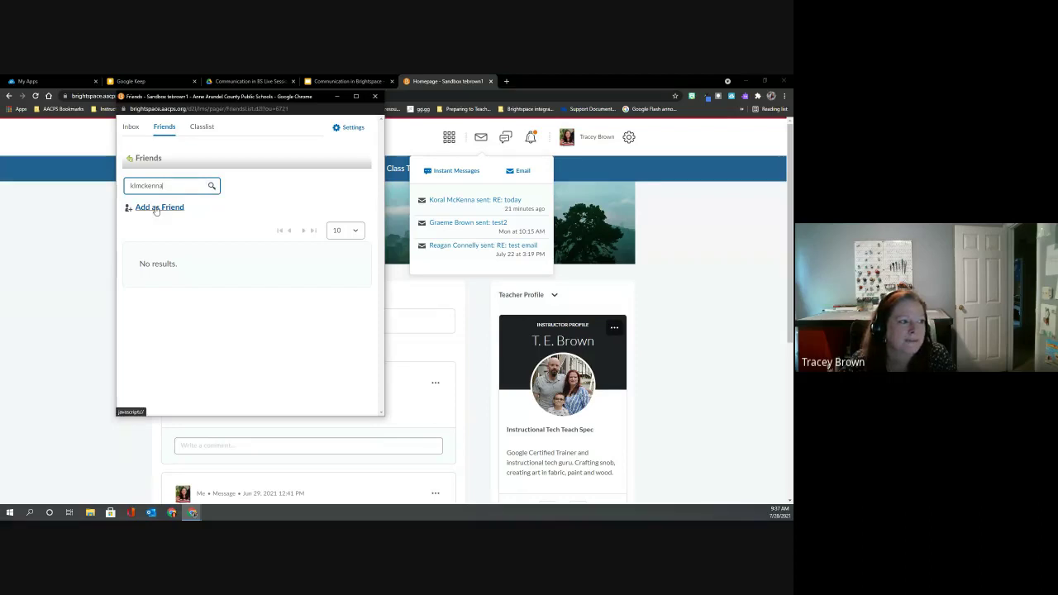
pyautogui.click(155, 209)
# Replace the search text with a second colleague's username and correct its spelling.
pyautogui.click(174, 186)
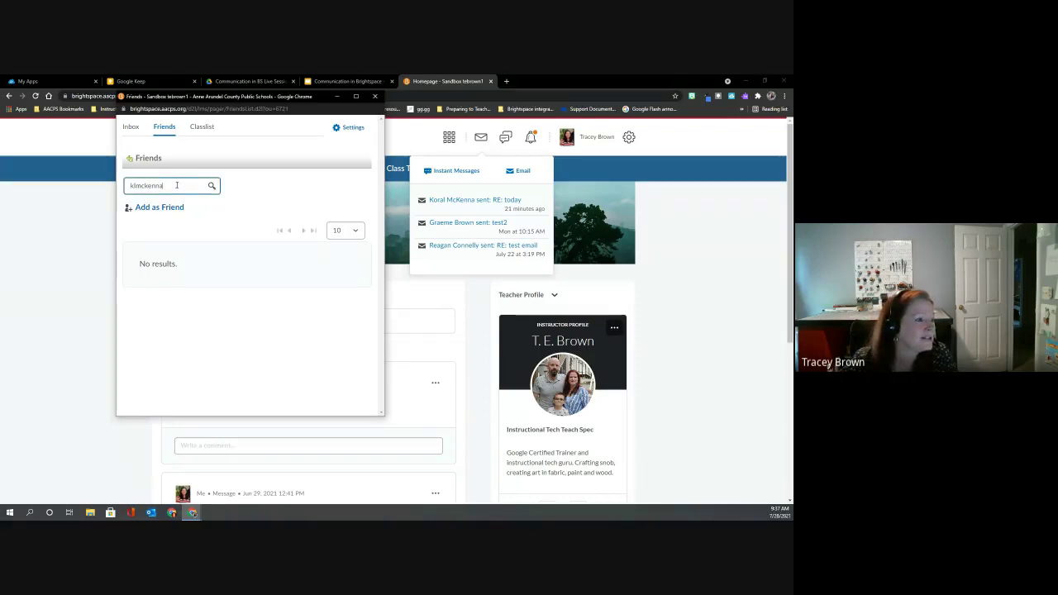
pyautogui.moveTo(175, 185); pyautogui.dragTo(121, 187)
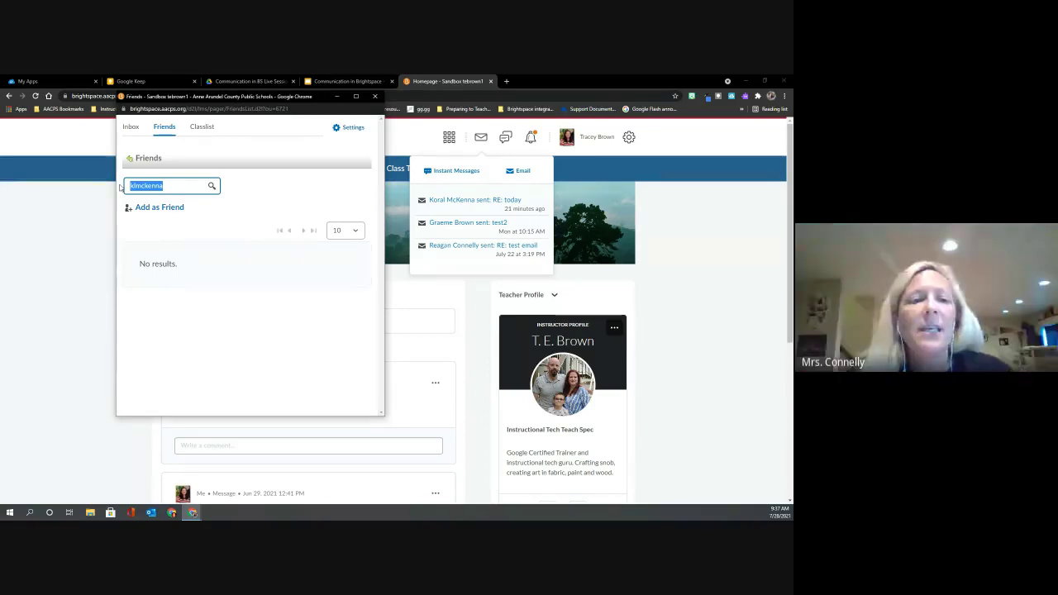
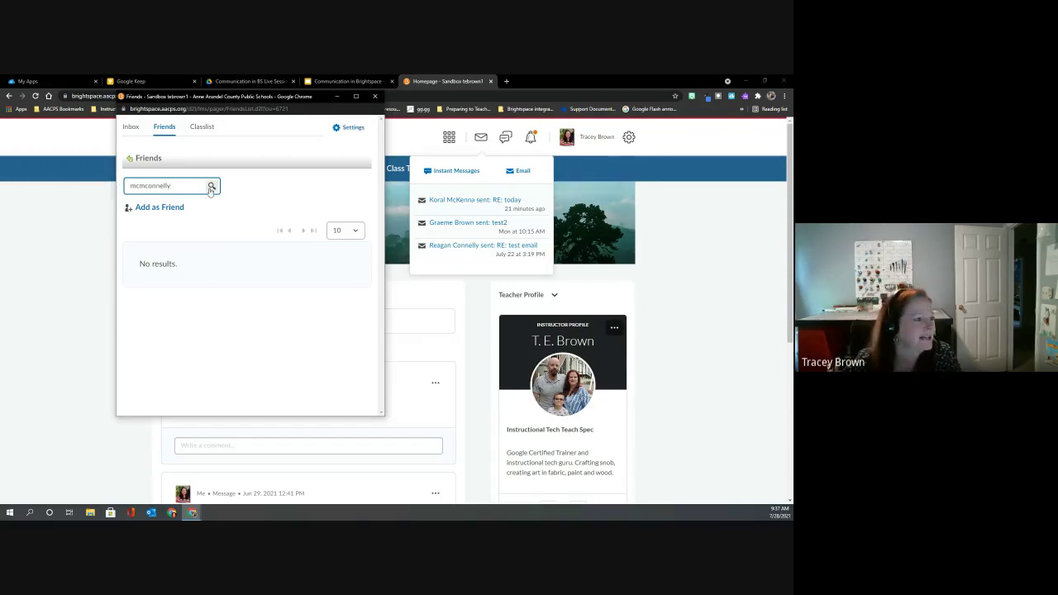
pyautogui.click(143, 186)
pyautogui.press('BackSpace')
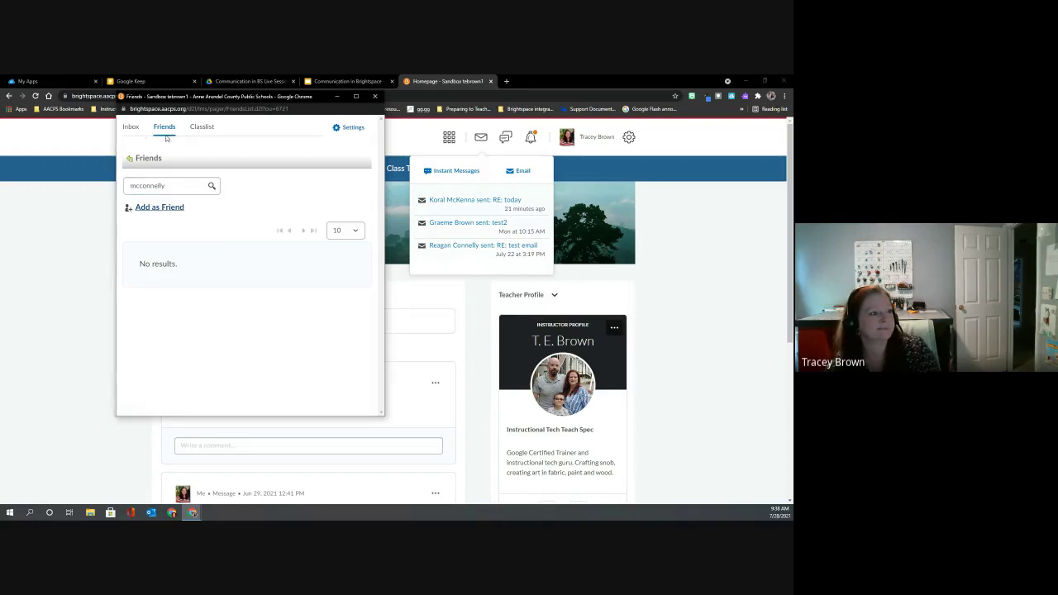
# Send a friend request via Add by Username with the colleague's username, then close the dialog.
pyautogui.click(143, 157)
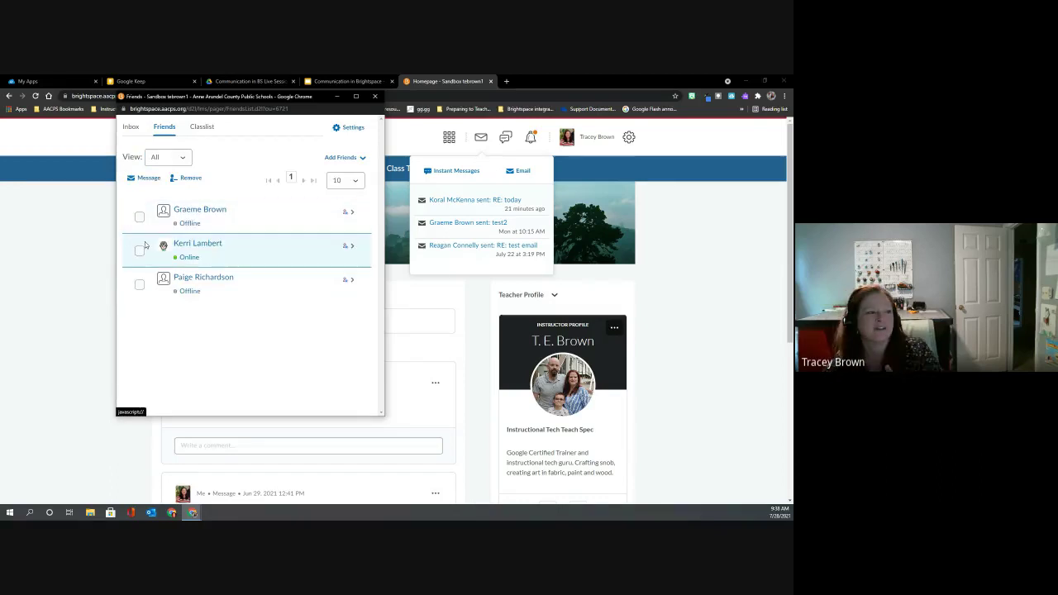
pyautogui.click(341, 159)
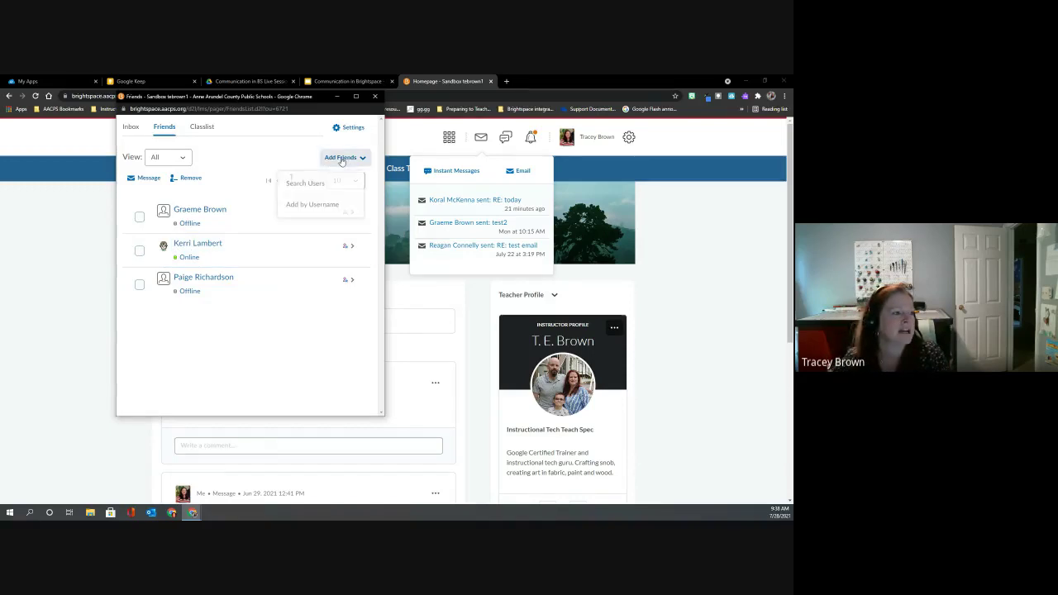
pyautogui.click(315, 205)
pyautogui.click(185, 162)
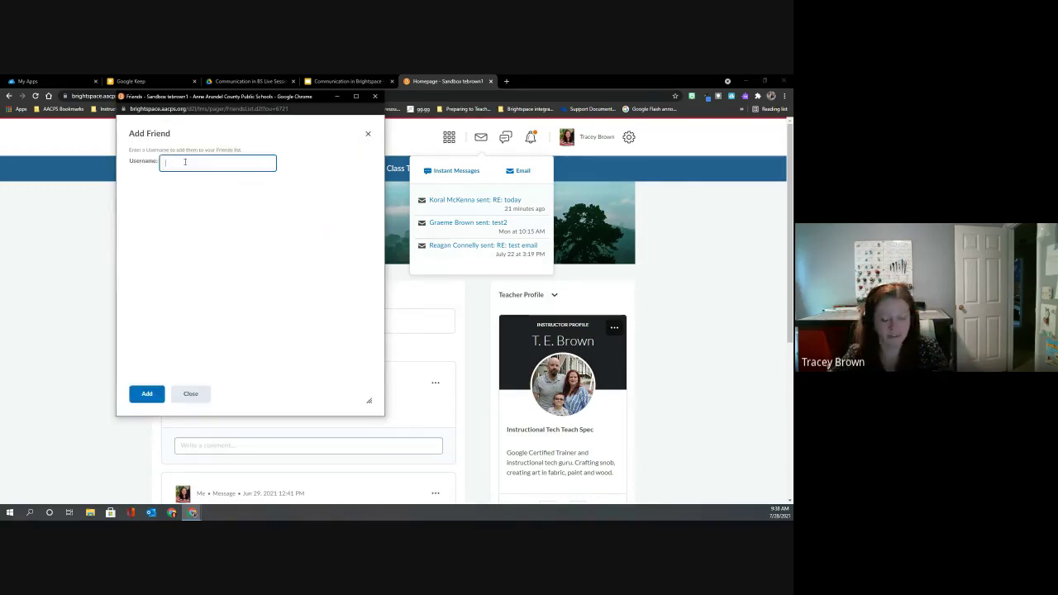
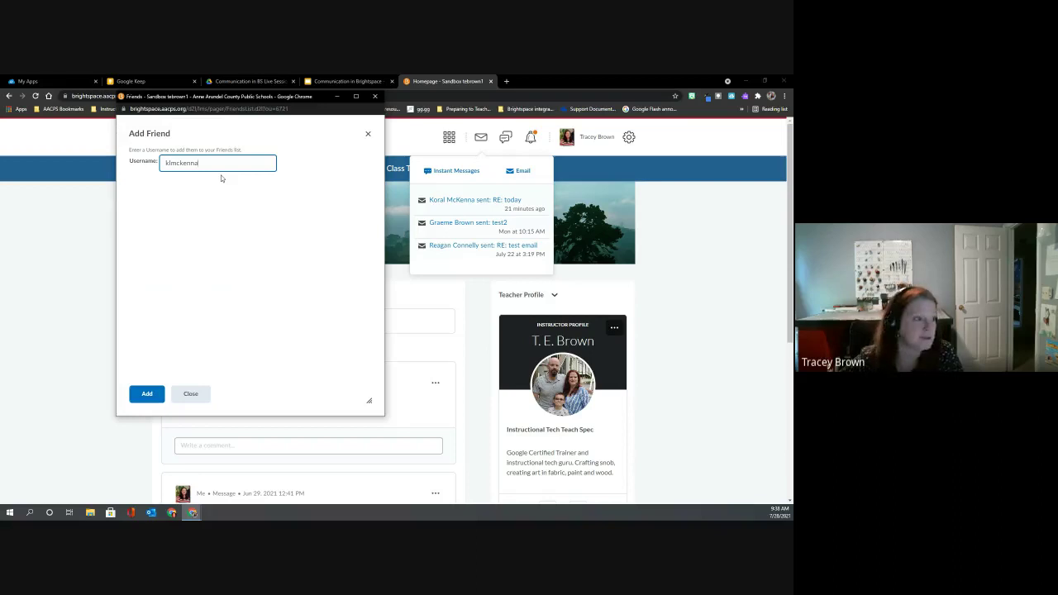
pyautogui.press('Return')
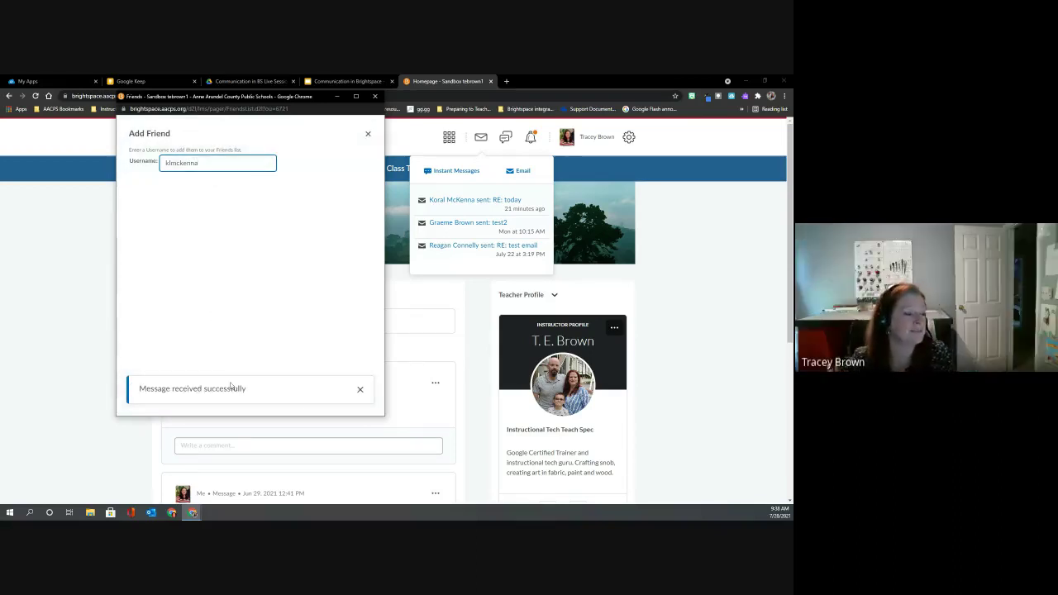
pyautogui.click(359, 389)
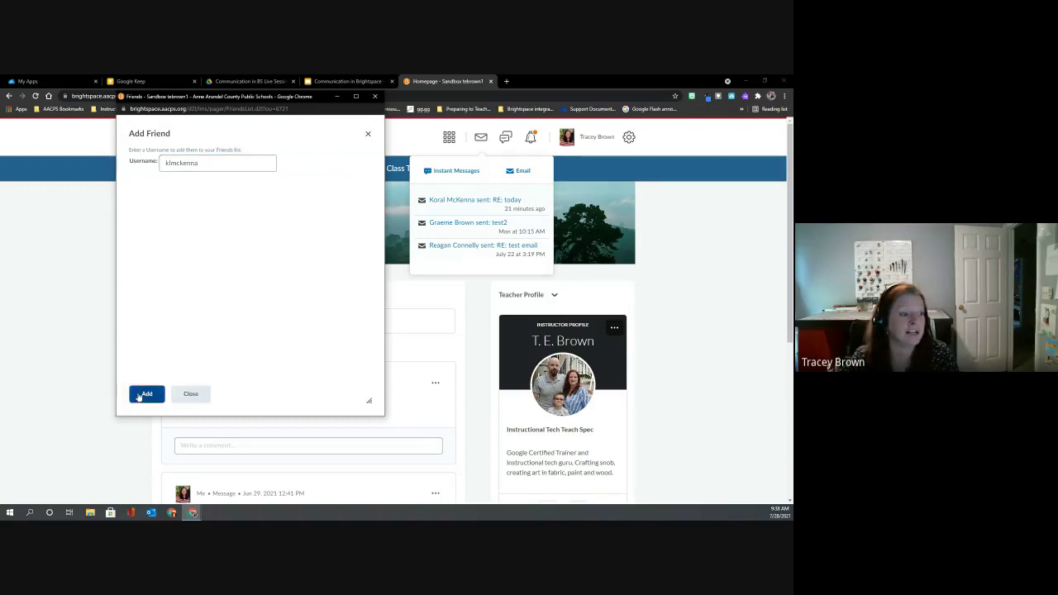
pyautogui.click(200, 396)
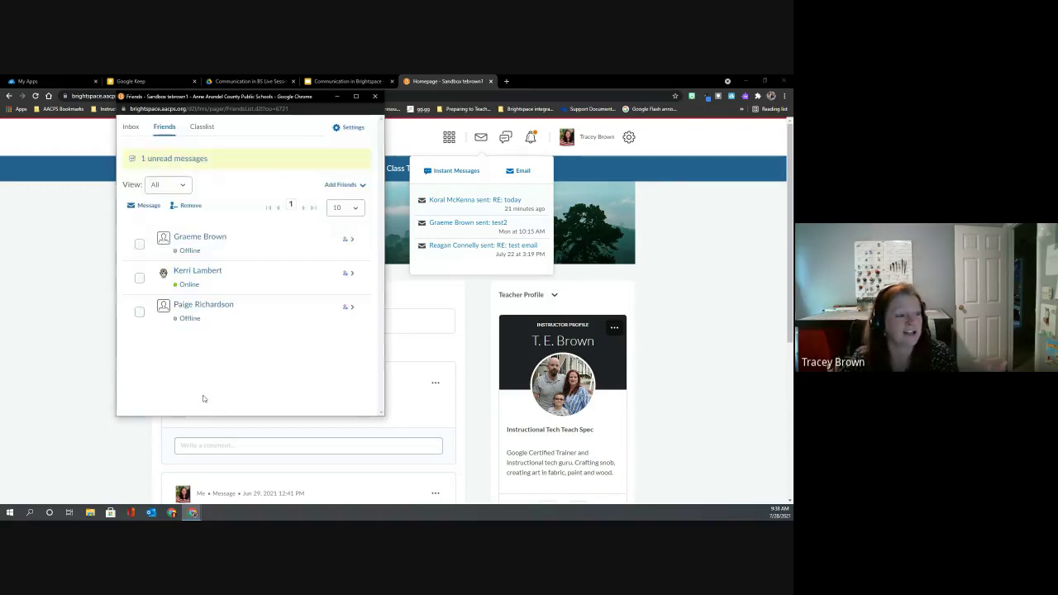
# View the 'hello' message in the IM Inbox, then return to the course homepage's mail alerts.
pyautogui.click(132, 128)
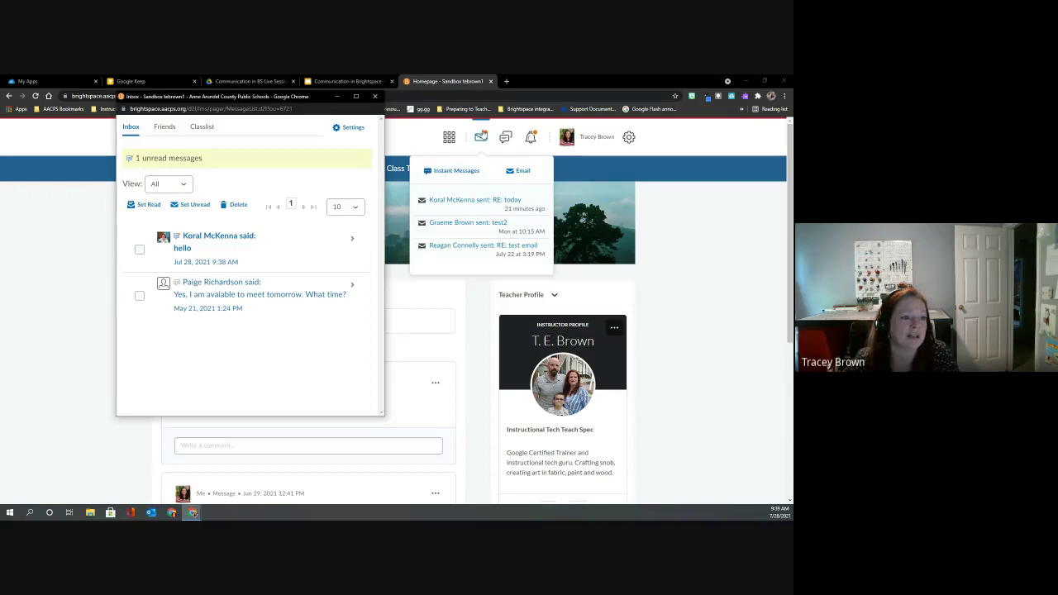
pyautogui.click(480, 137)
pyautogui.click(481, 137)
pyautogui.click(480, 137)
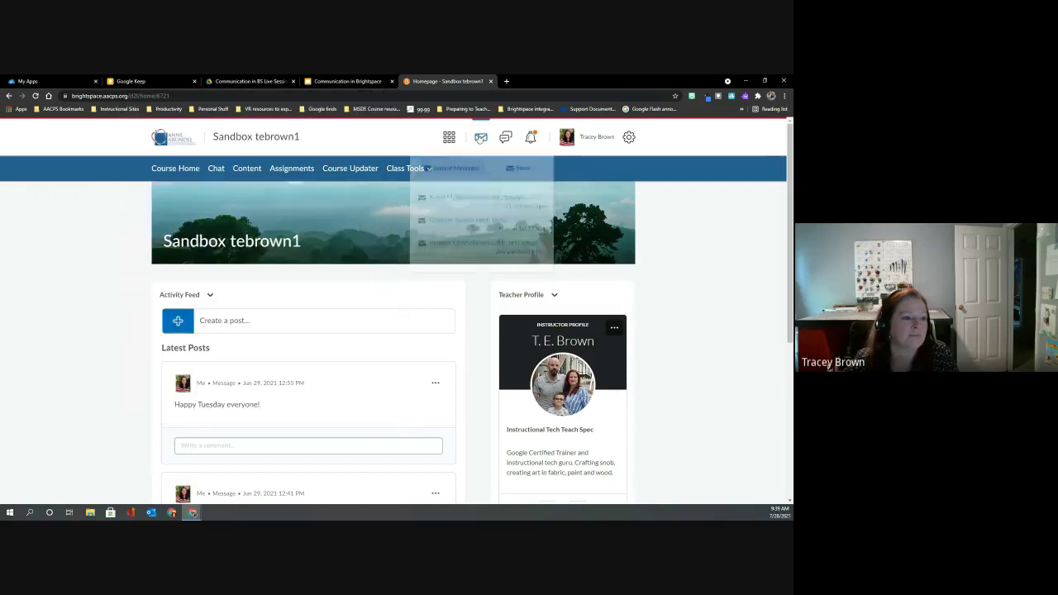
# Open the Email inbox page and show the alerts list with the new 'hello' IM.
pyautogui.click(453, 200)
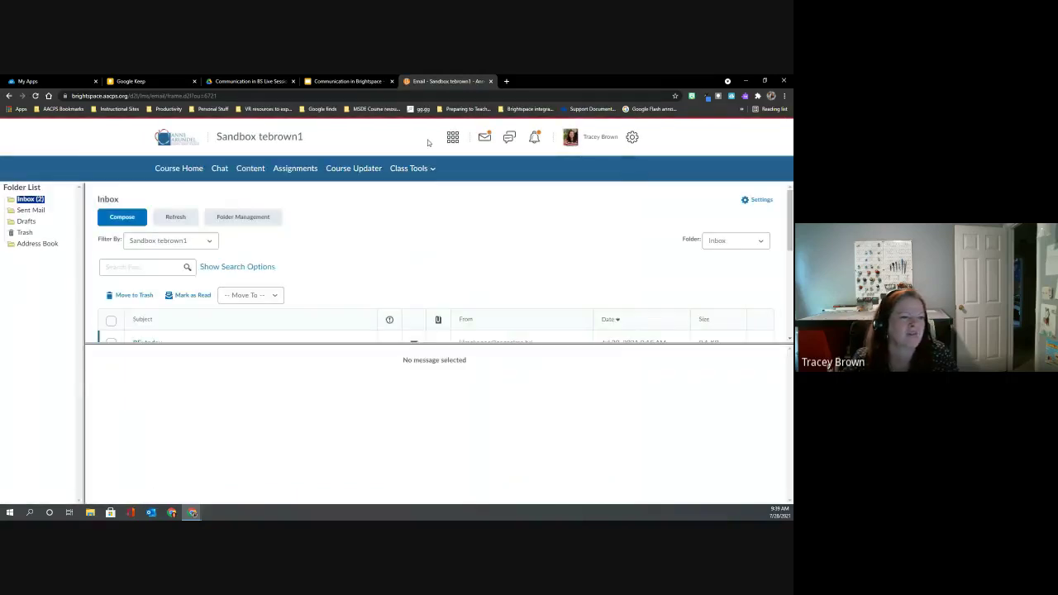
pyautogui.click(485, 139)
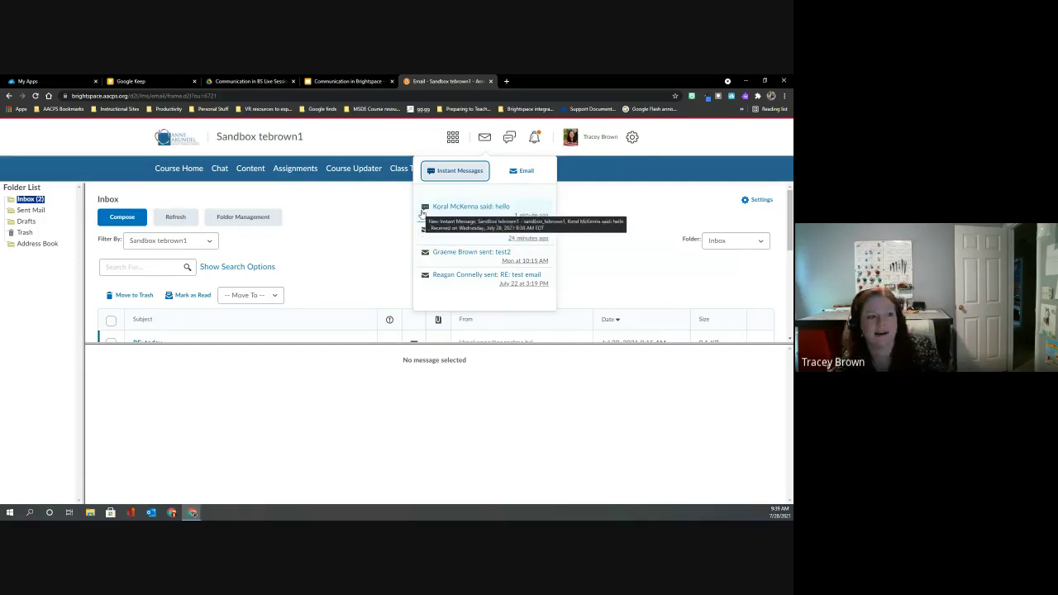
# Open the colleague's 'hello' conversation and send the reply 'hello again'.
pyautogui.click(456, 206)
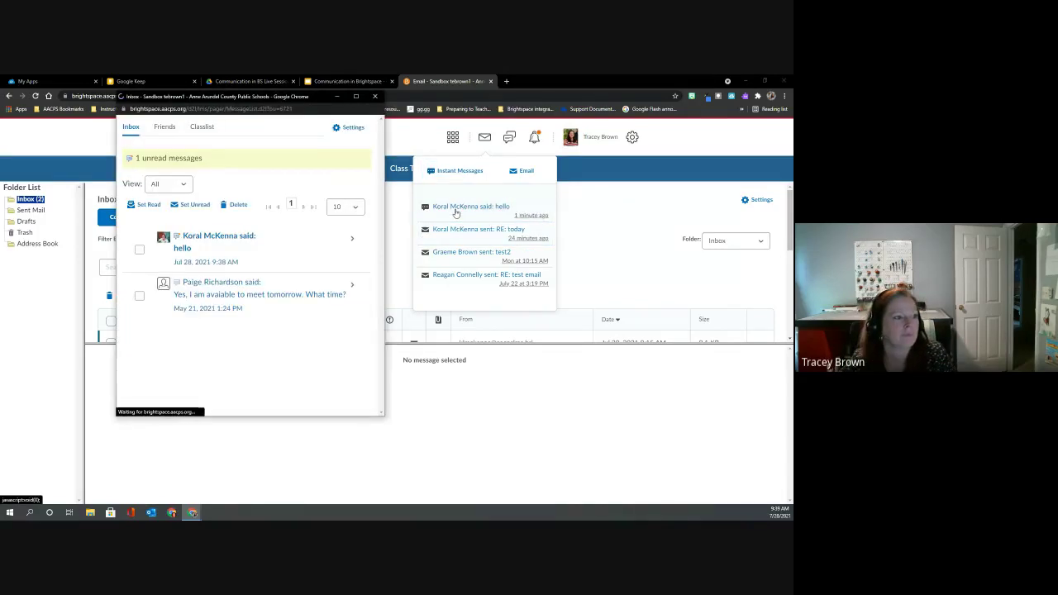
pyautogui.click(212, 238)
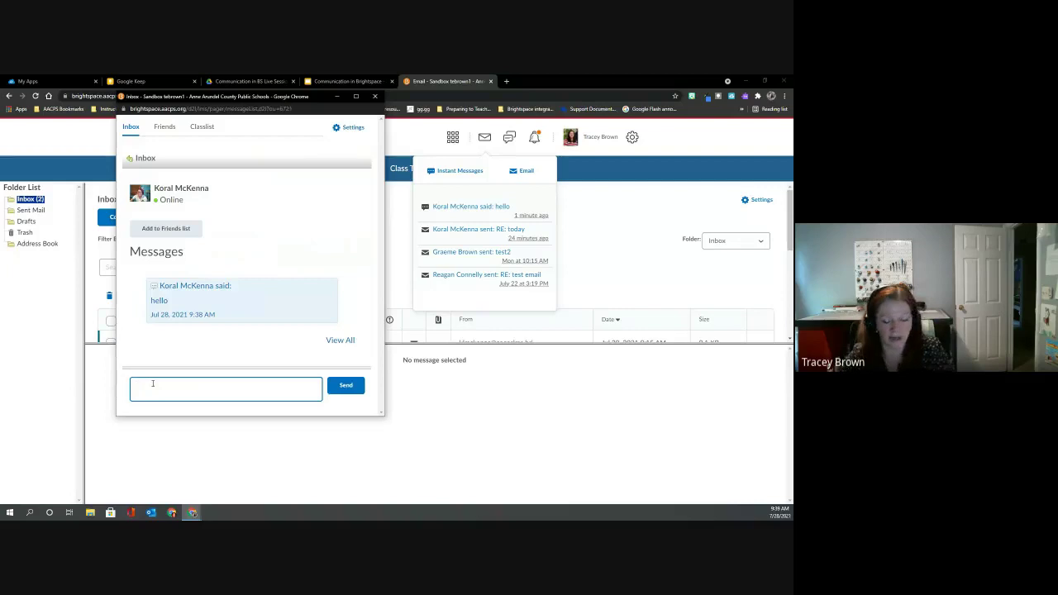
pyautogui.write('hello agin')
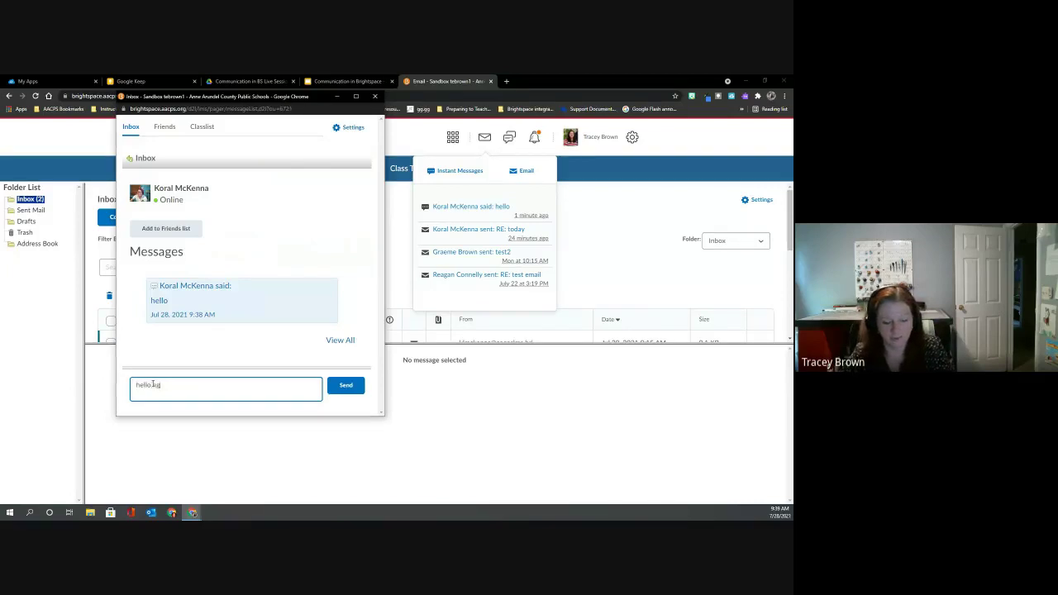
pyautogui.press('BackSpace')
pyautogui.press('BackSpace')
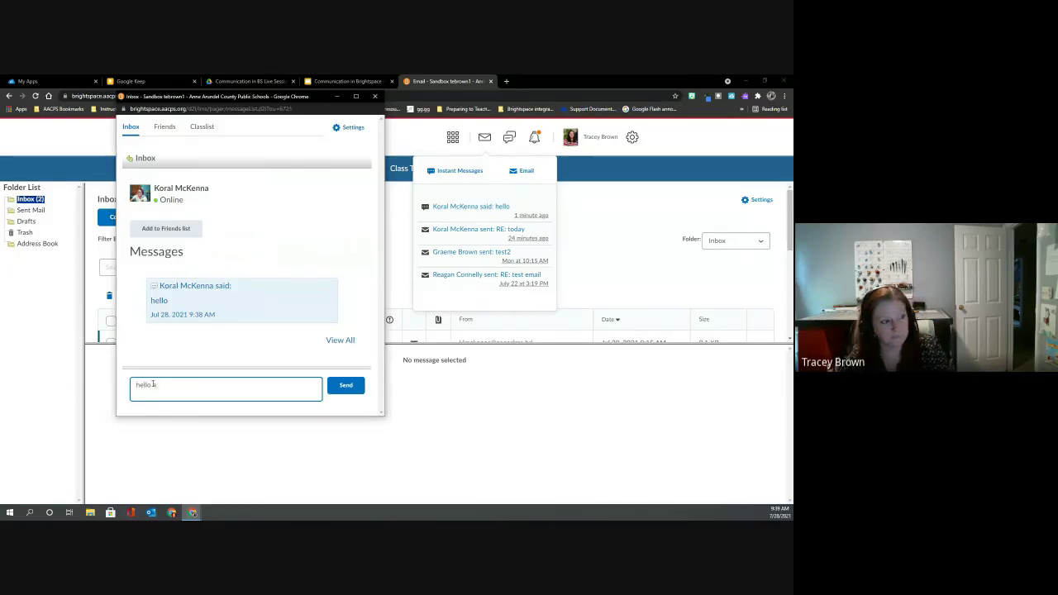
pyautogui.write('again')
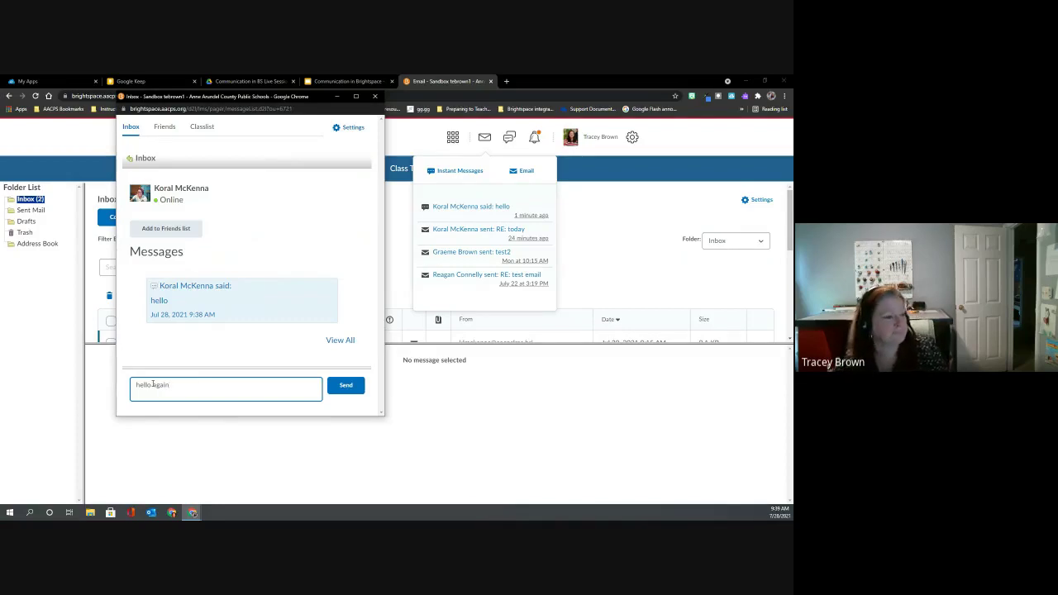
pyautogui.click(354, 386)
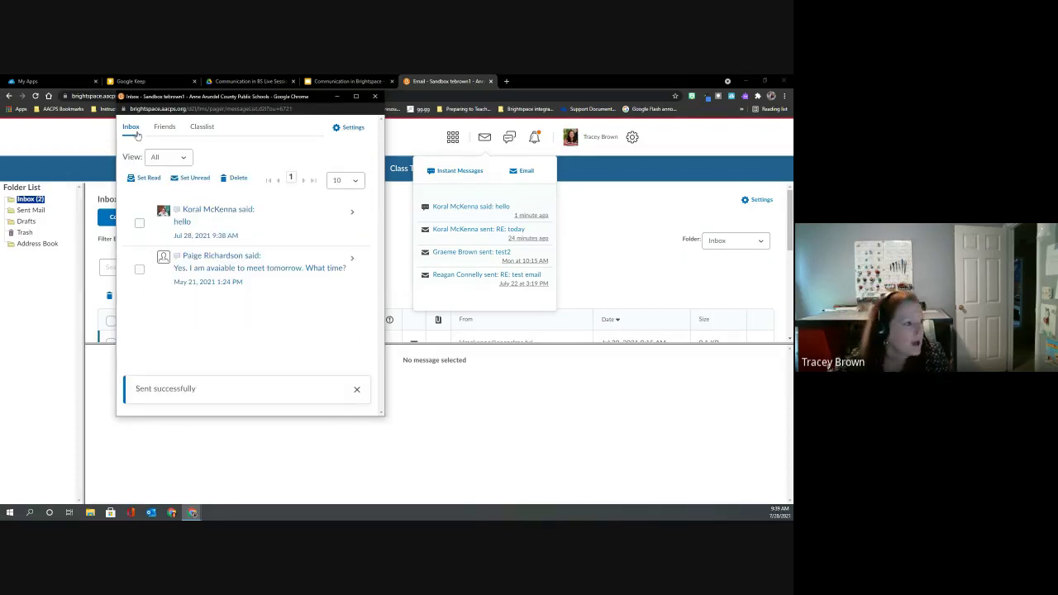
# Check the Friends list and the 'fancy that' reply in the Inbox, then close the IM window.
pyautogui.click(164, 129)
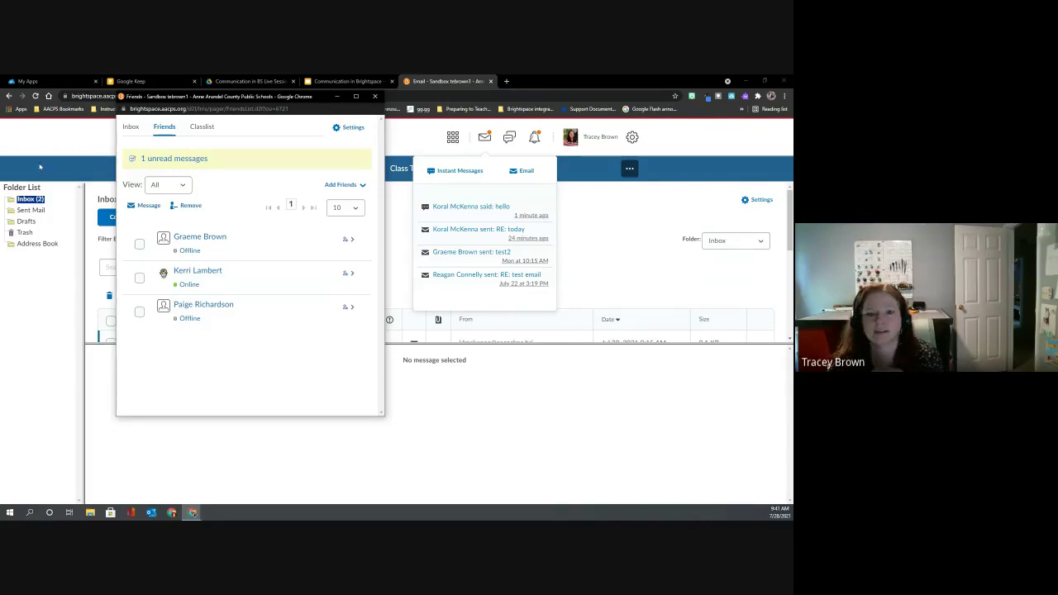
pyautogui.click(130, 128)
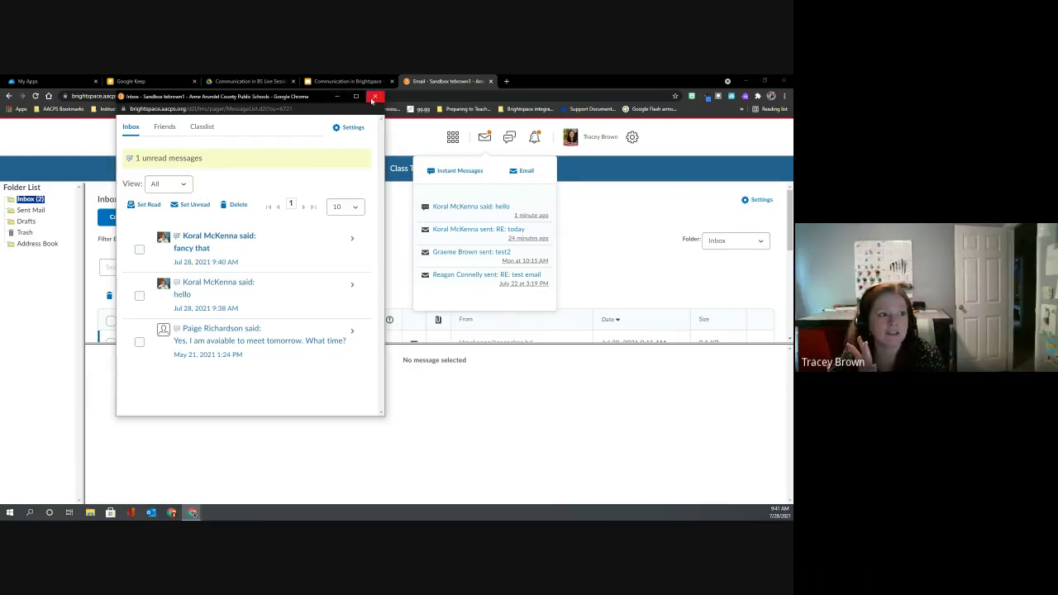
pyautogui.click(375, 95)
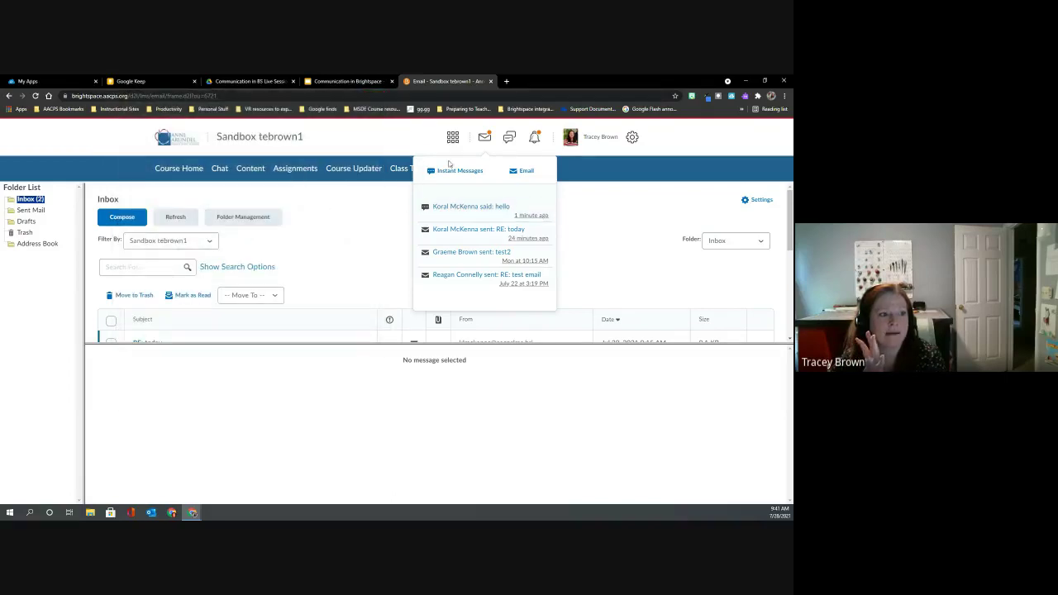